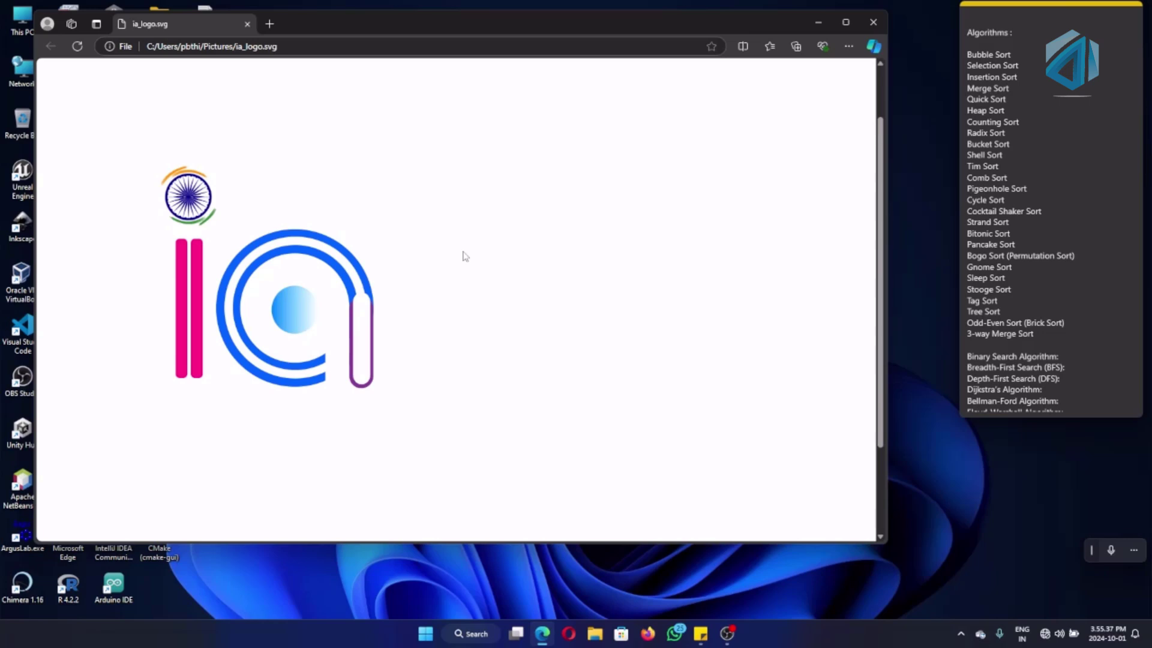
# Examine the finished ia_logo.svg at several zoom levels, then reset the page zoom
pyautogui.scroll(1, 275, 324)
pyautogui.scroll(-3, 278, 306)
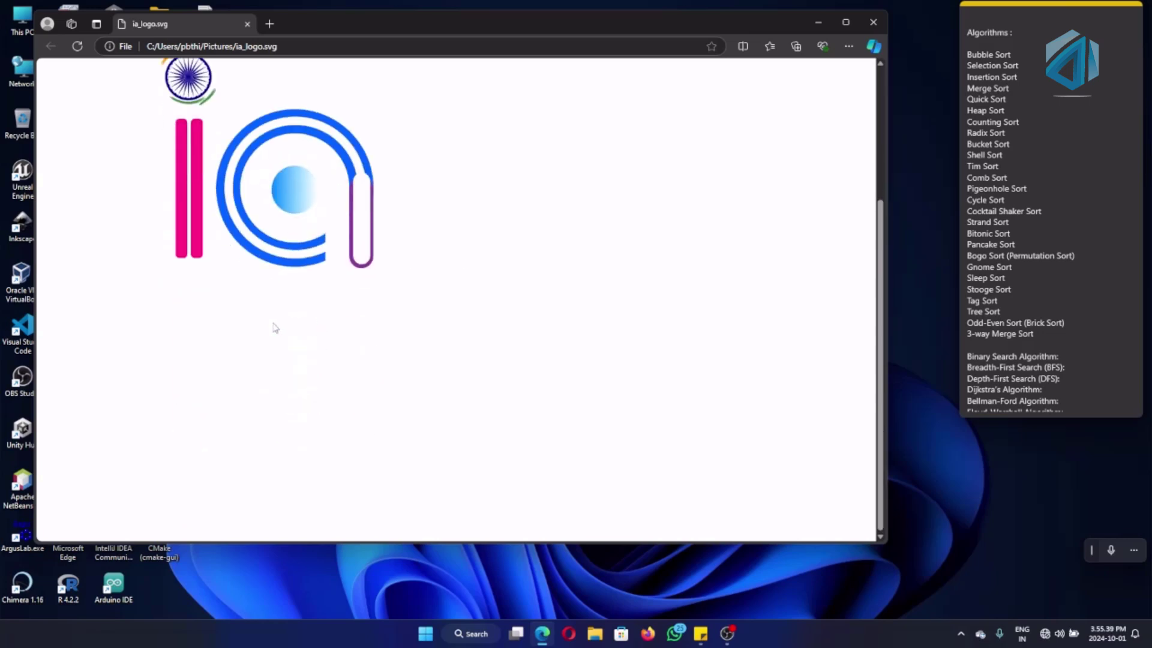
pyautogui.scroll(1, 284, 289)
pyautogui.scroll(2, 284, 289)
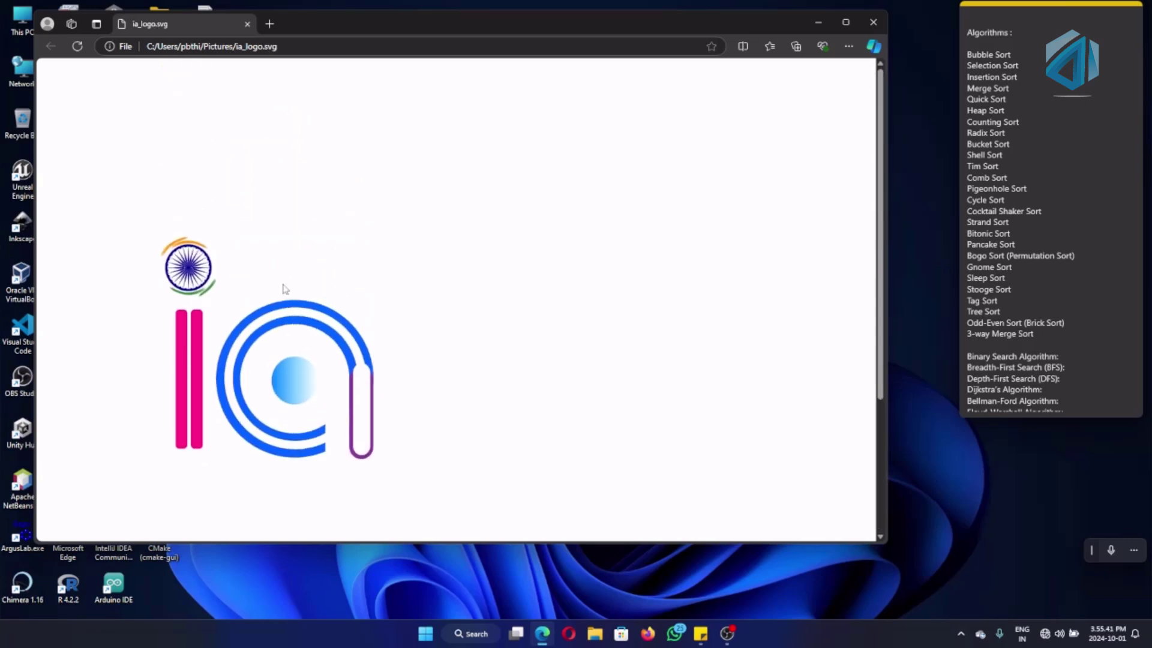
pyautogui.scroll(-1, 283, 288)
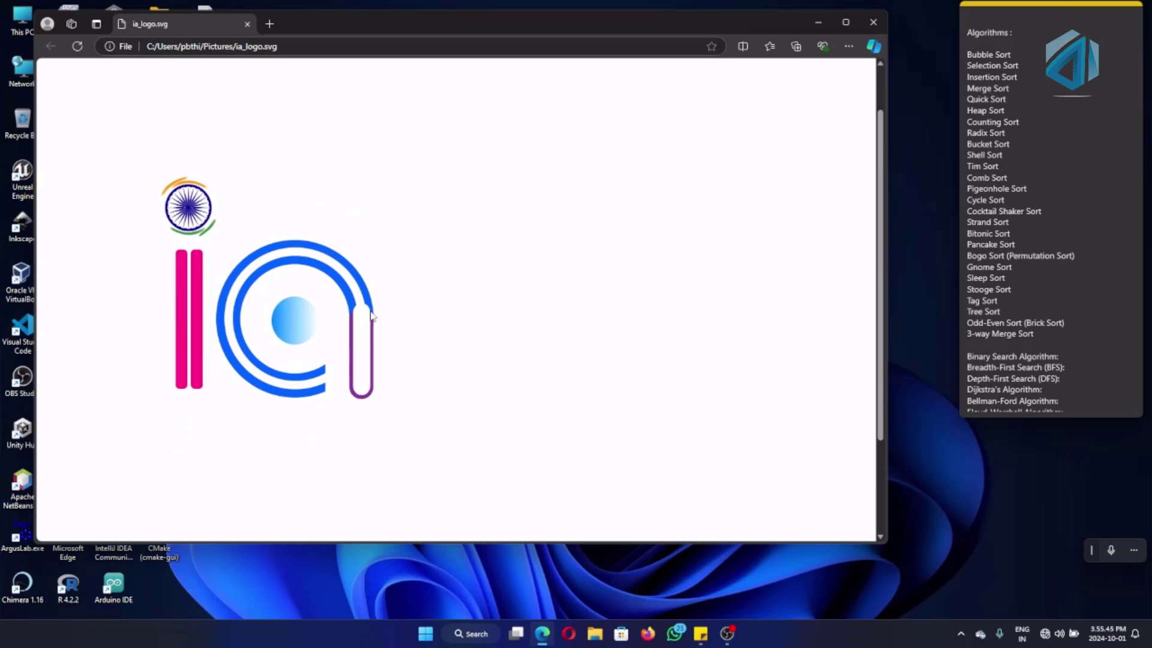
pyautogui.scroll(5, 350, 309)
pyautogui.scroll(-5, 465, 386)
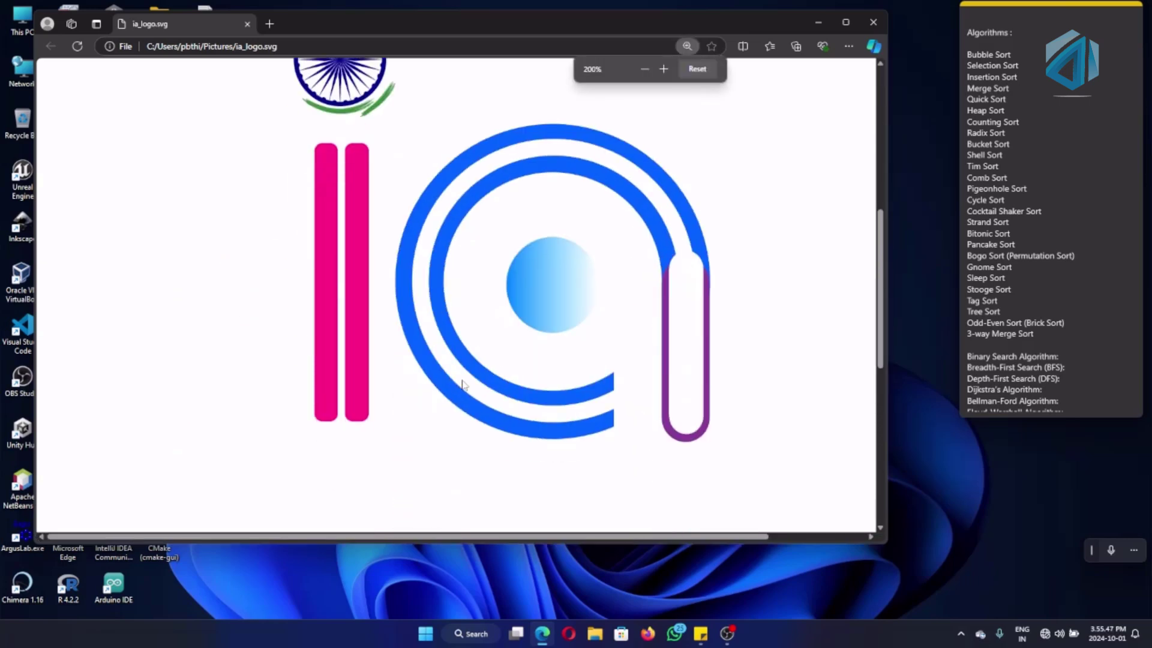
pyautogui.scroll(4, 391, 264)
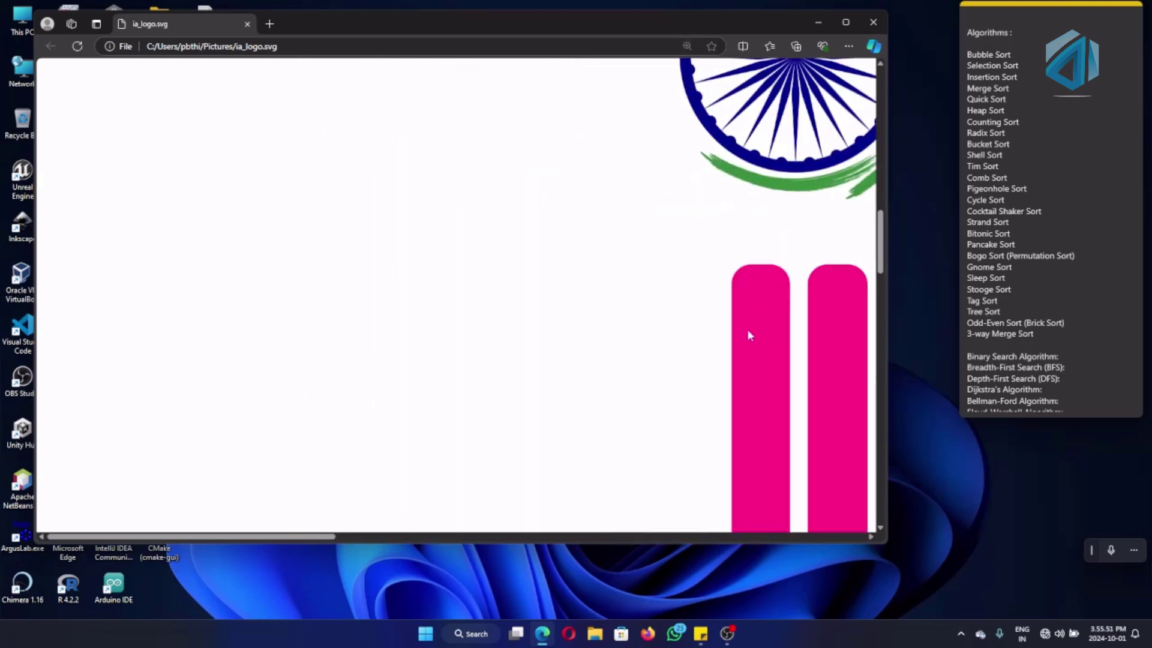
pyautogui.scroll(-7, 586, 334)
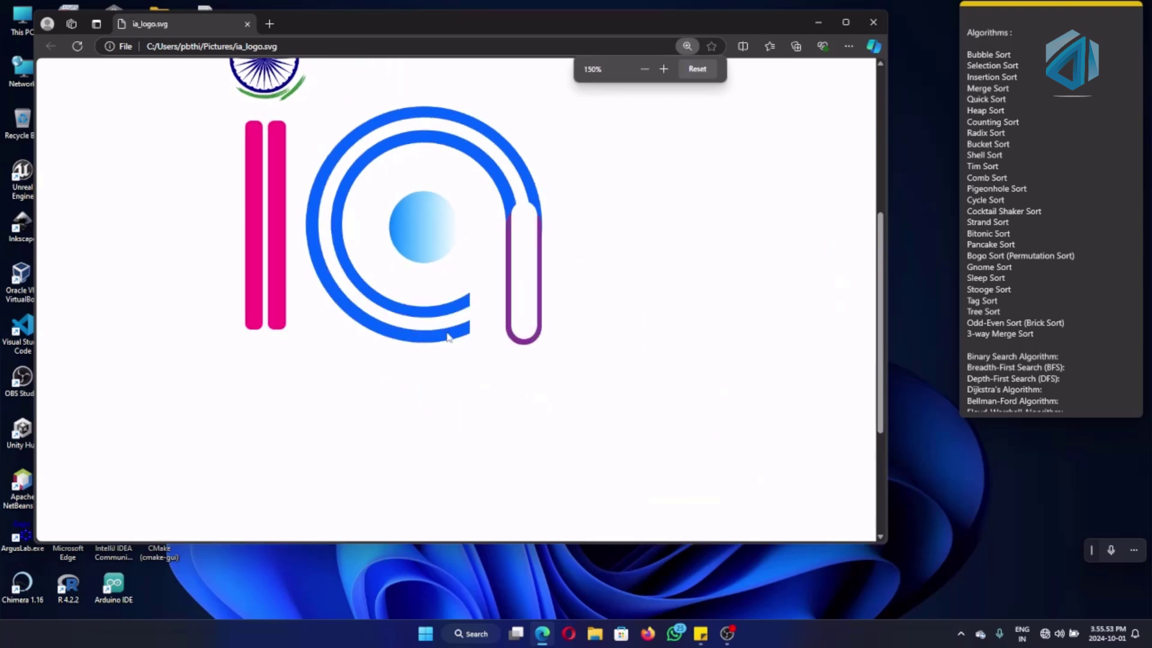
pyautogui.click(696, 68)
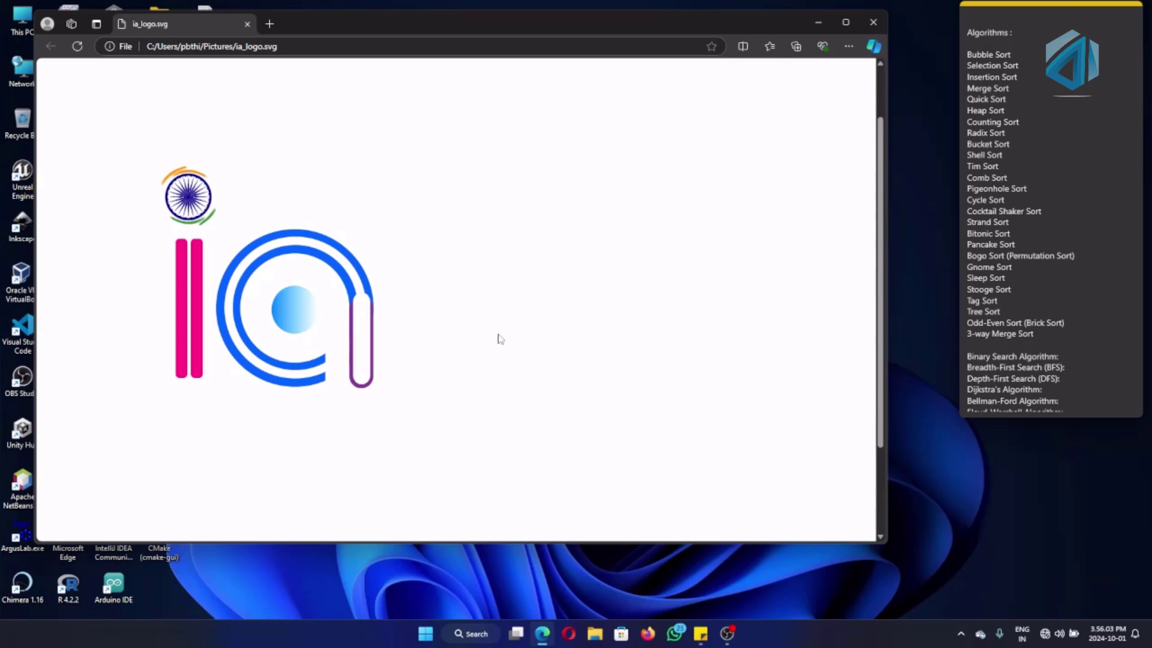
# Launch Inkscape with a new blank document and minimize the browser window showing the reference logo
pyautogui.press('super')
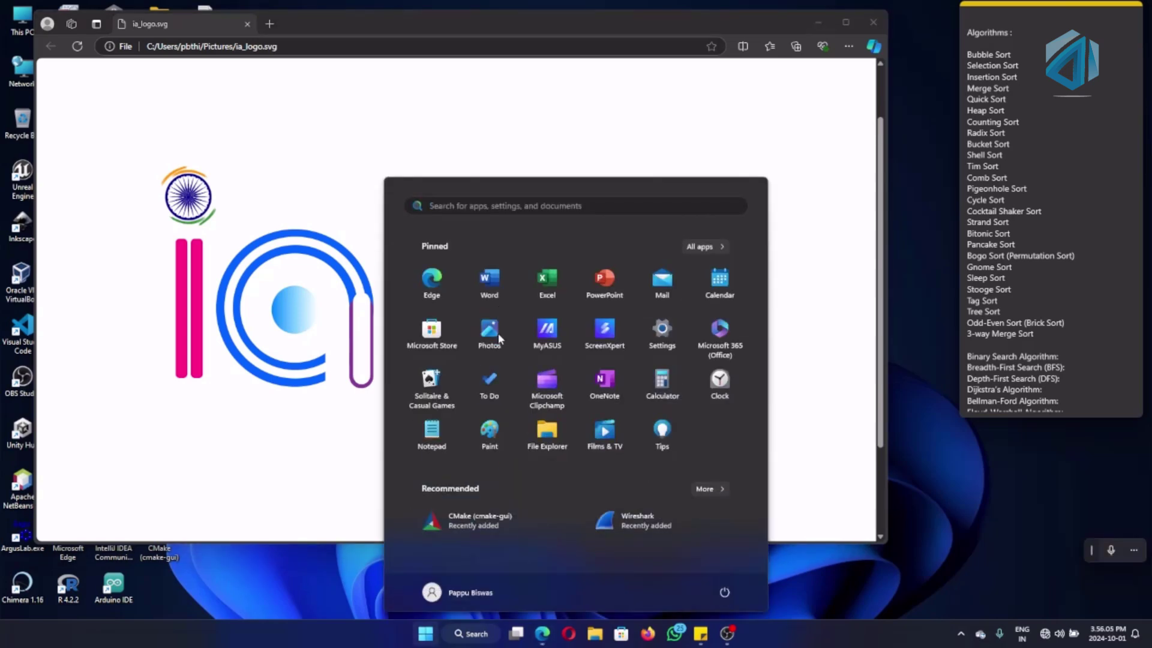
pyautogui.write('inks')
pyautogui.press('Return')
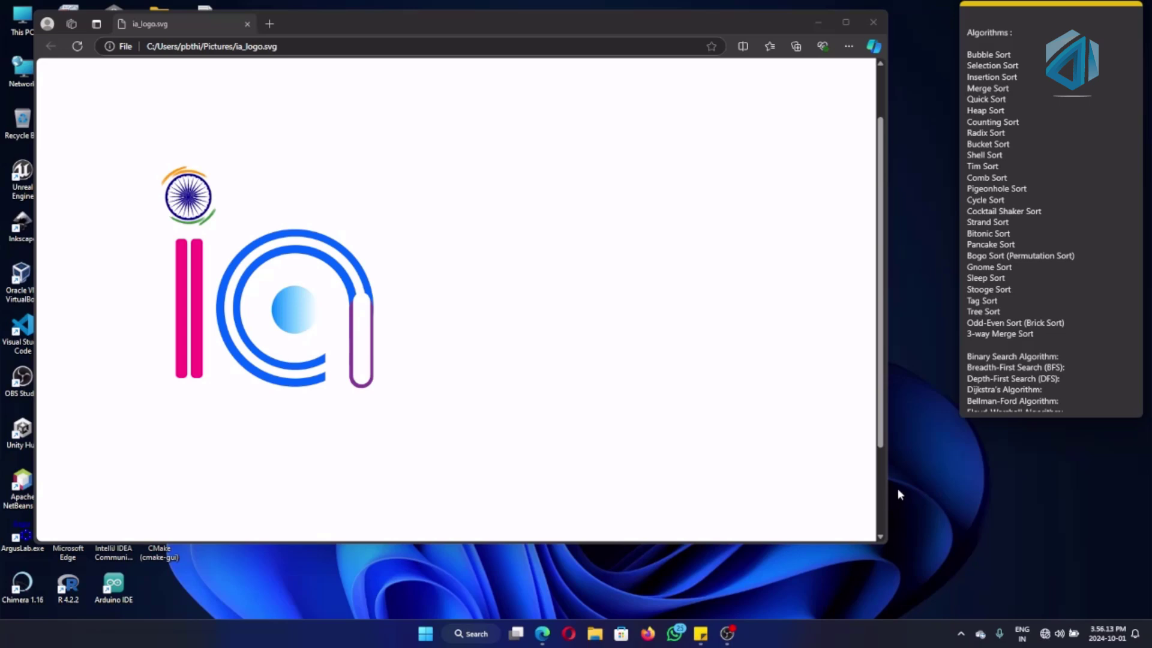
pyautogui.moveTo(687, 26); pyautogui.dragTo(668, 23)
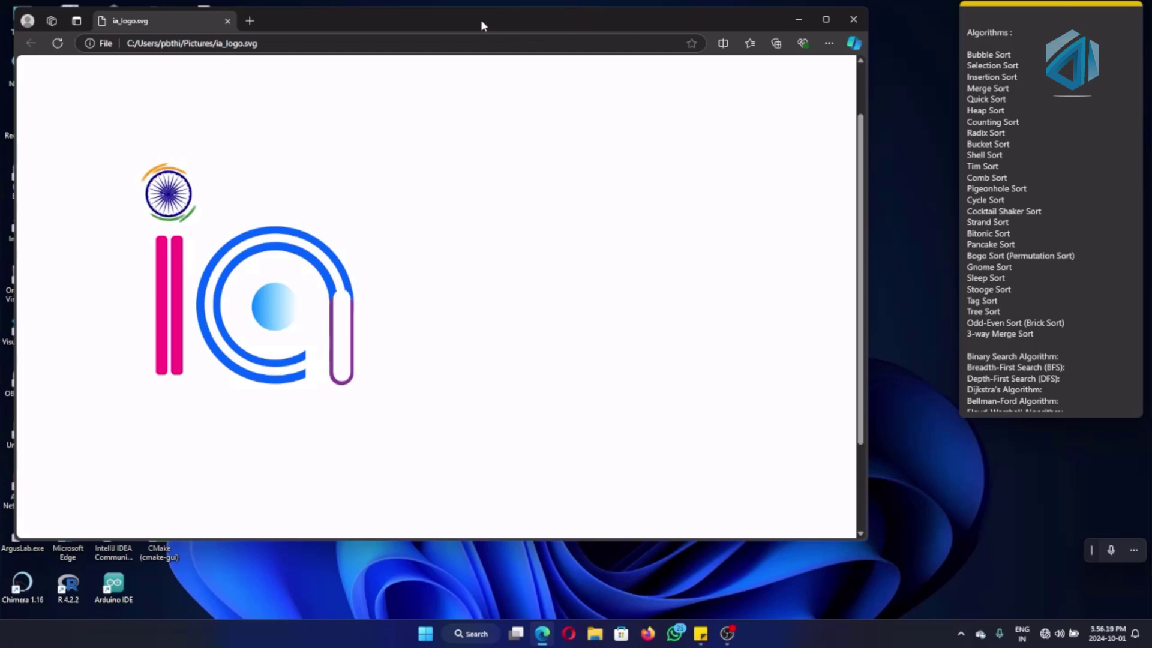
pyautogui.moveTo(466, 26)
pyautogui.mouseDown()
pyautogui.moveTo(509, 42)
pyautogui.moveTo(519, 62)
pyautogui.moveTo(630, 42)
pyautogui.moveTo(657, 16)
pyautogui.moveTo(646, 16)
pyautogui.moveTo(736, 30)
pyautogui.moveTo(444, 23)
pyautogui.mouseUp()
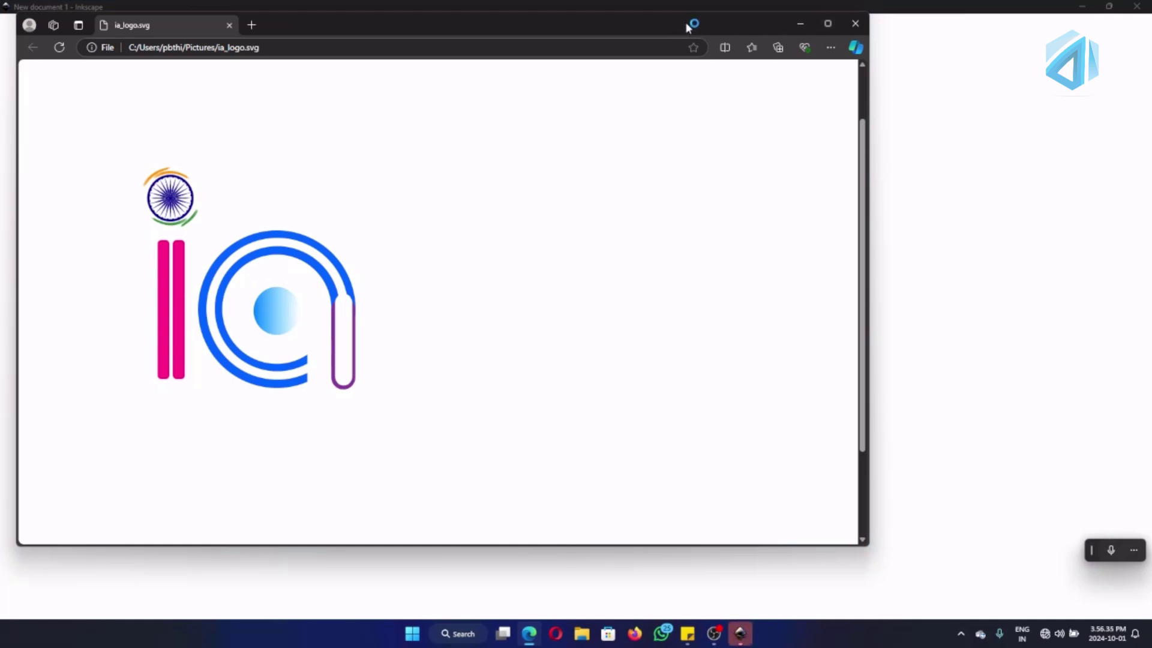
pyautogui.click(800, 27)
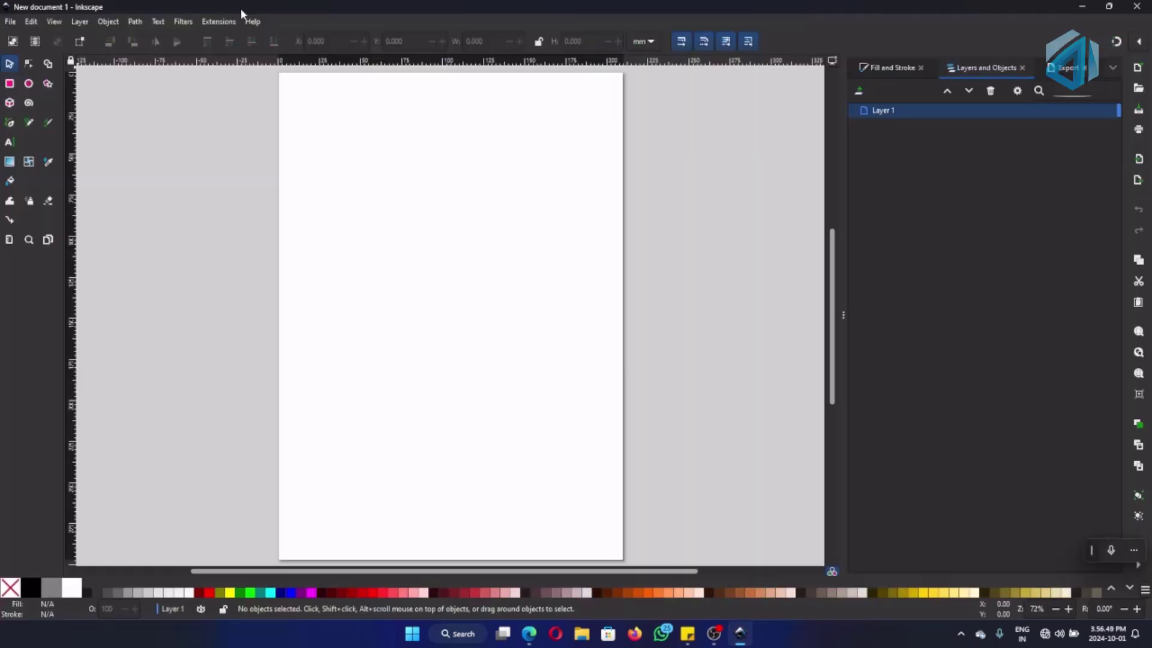
pyautogui.scroll(-5, 472, 206)
pyautogui.scroll(7, 472, 205)
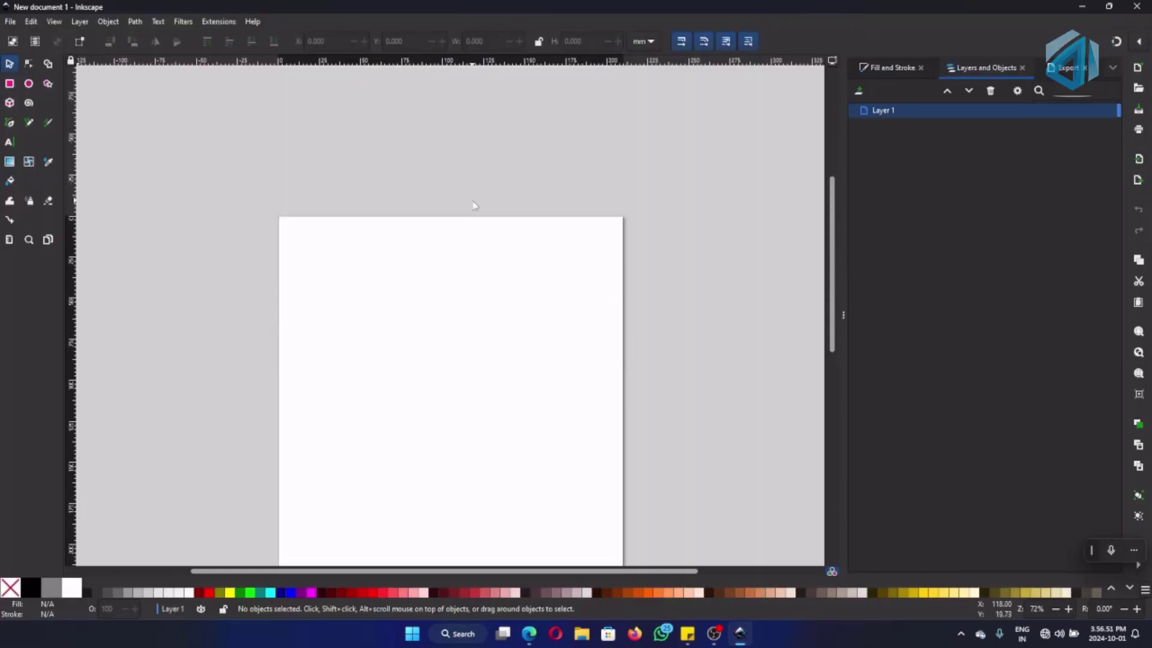
pyautogui.scroll(-3, 474, 206)
pyautogui.scroll(4, 474, 206)
pyautogui.scroll(-2, 527, 185)
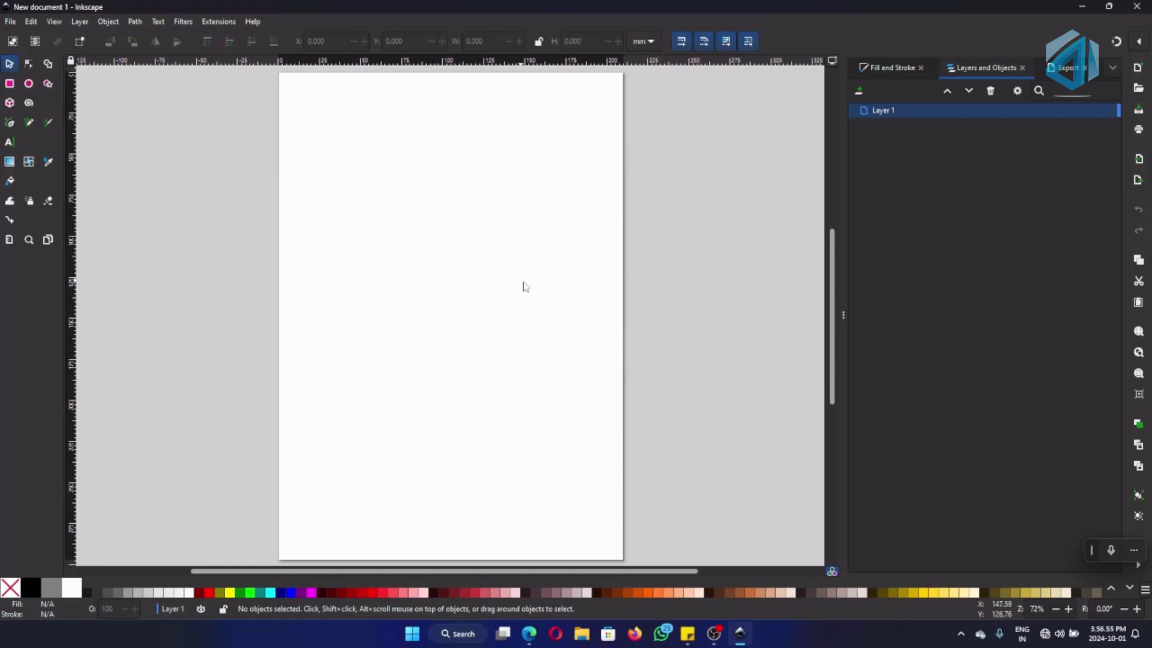
pyautogui.scroll(-4, 527, 286)
pyautogui.scroll(4, 540, 291)
pyautogui.scroll(2, 539, 291)
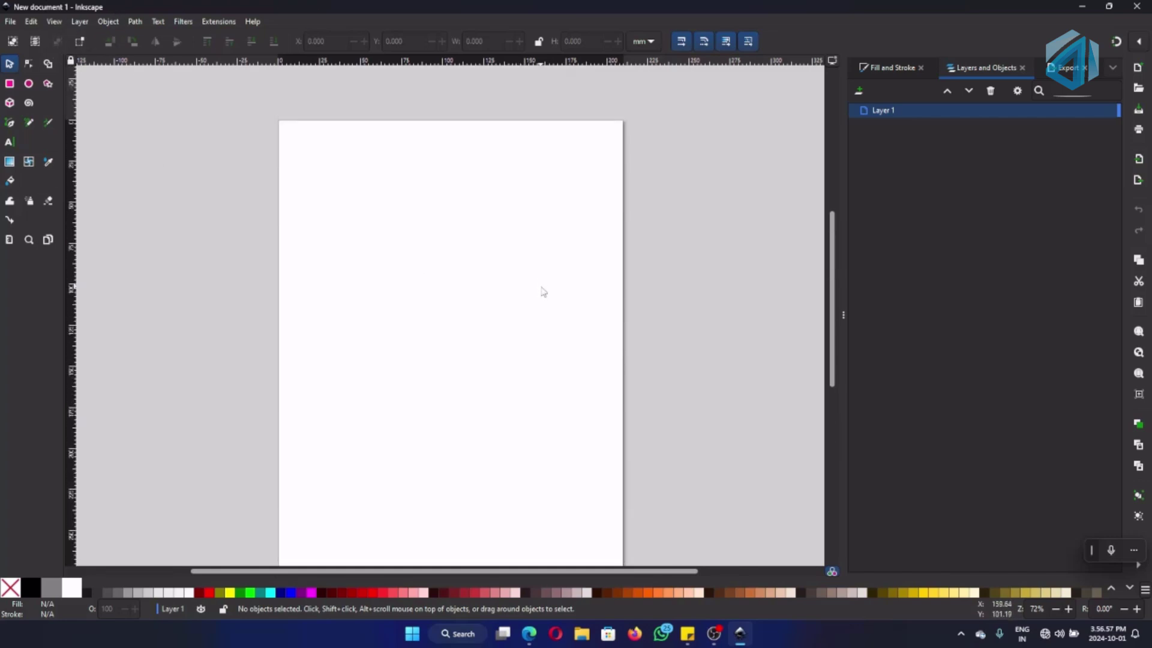
pyautogui.scroll(-4, 543, 291)
pyautogui.scroll(2, 542, 292)
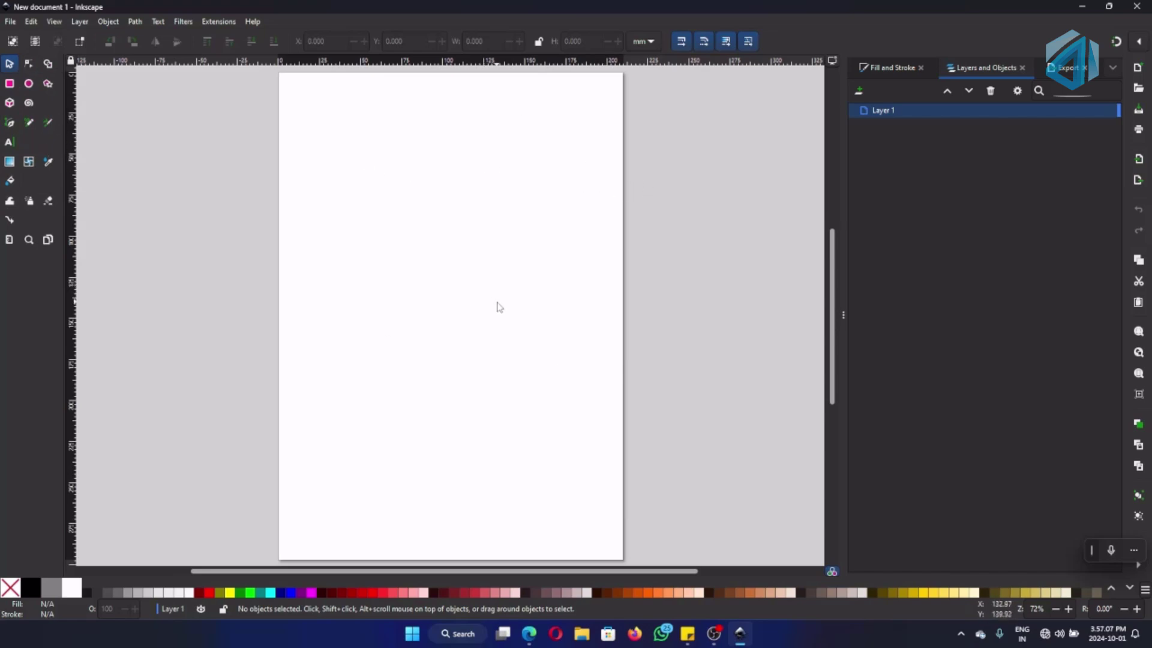
# Switch to the browser to study the bars, rings and stem of the reference logo, then return to Inkscape
pyautogui.click(539, 633)
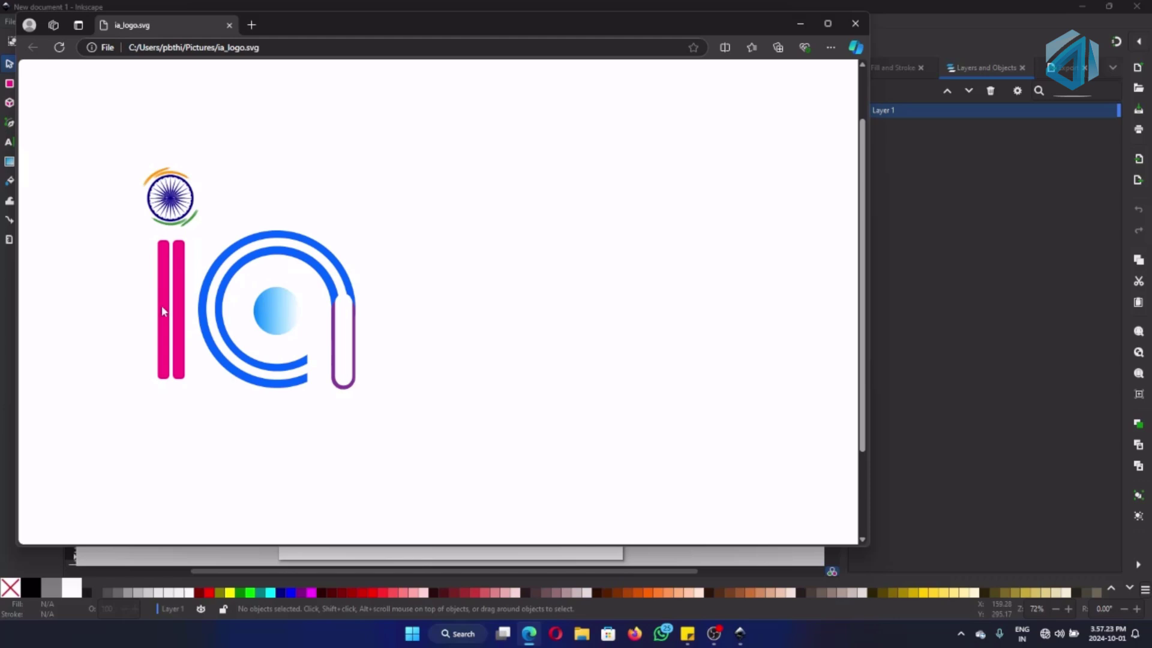
pyautogui.keyDown('ctrl'); pyautogui.scroll(4, 162, 311); pyautogui.keyUp('ctrl')
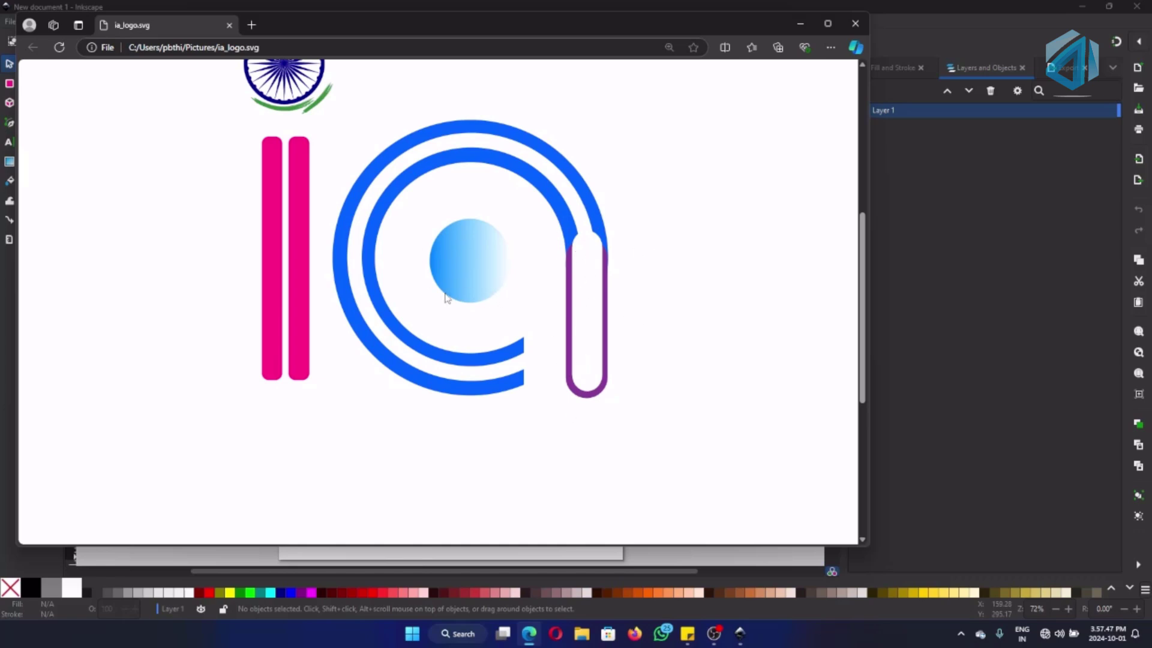
pyautogui.scroll(1, 445, 298)
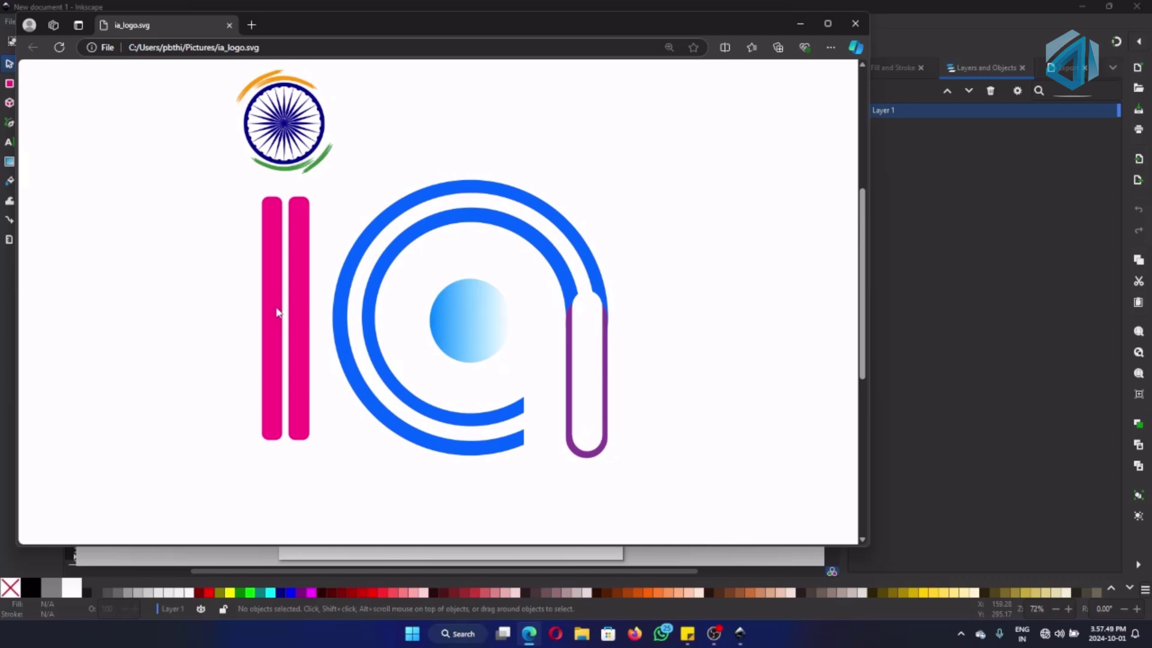
pyautogui.hotkey('ctrl', '-')
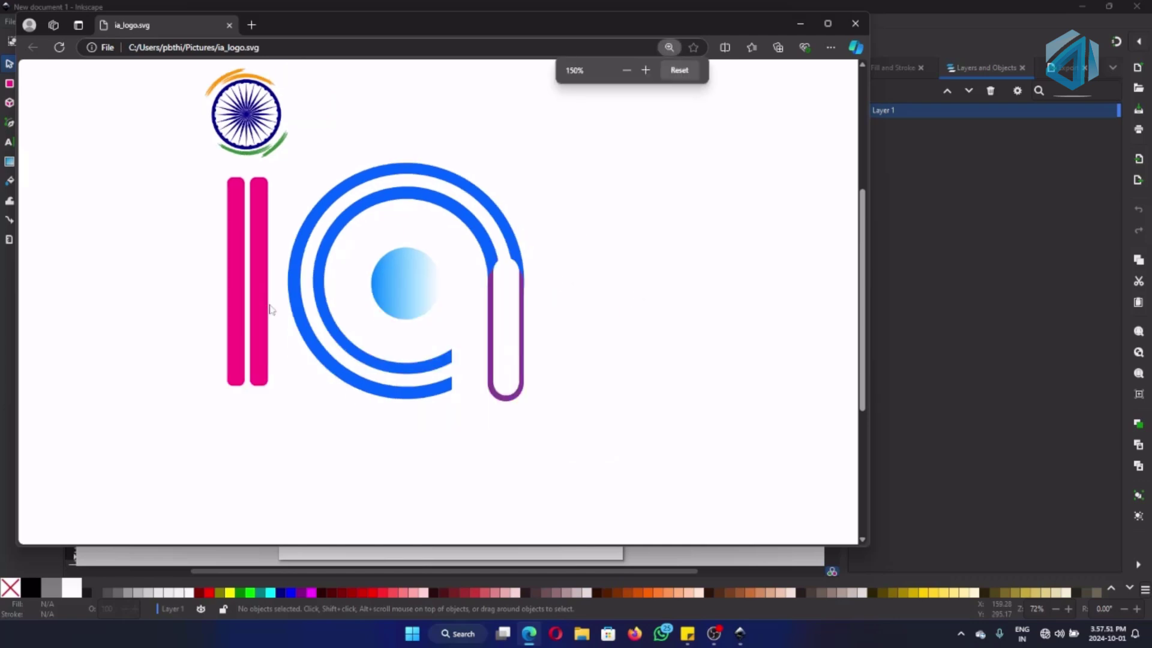
pyautogui.scroll(-1, 427, 288)
pyautogui.scroll(2, 427, 287)
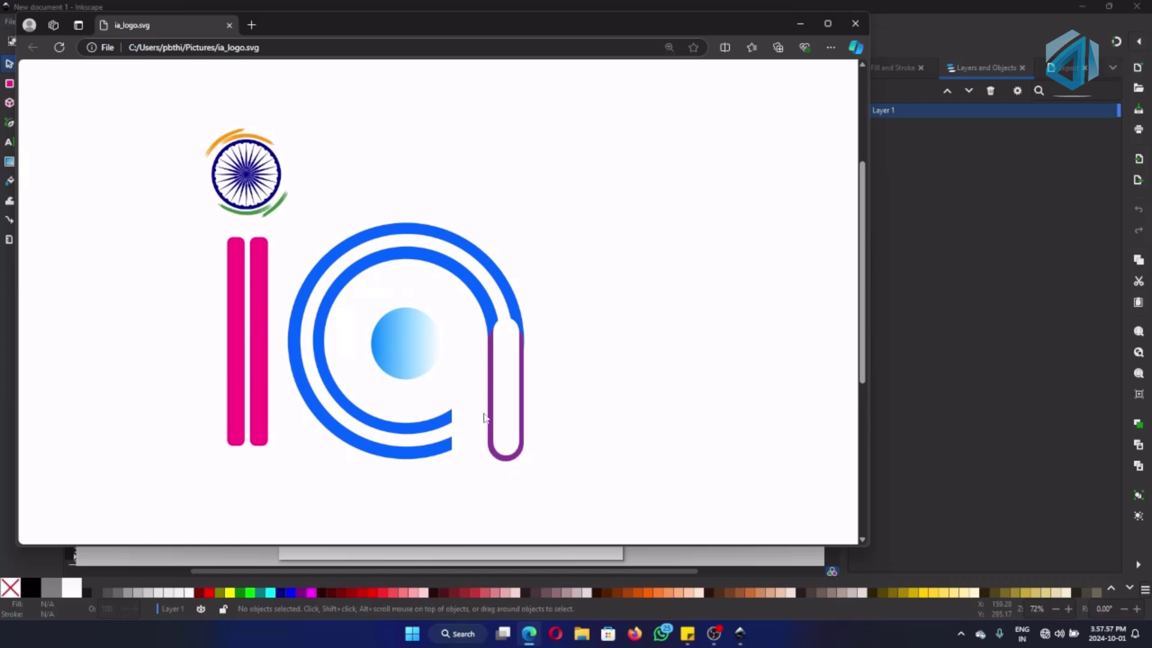
pyautogui.click(799, 26)
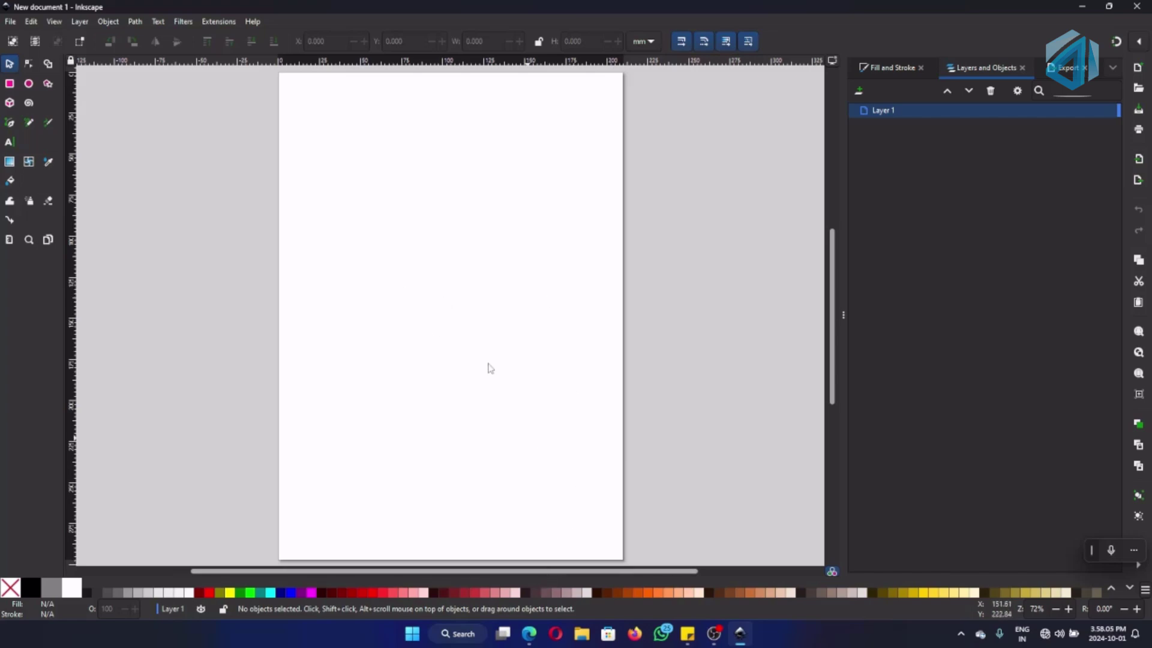
# Draw a narrow vertical rounded rectangle about 3.7 mm wide and 53.3 mm high on the page
pyautogui.click(10, 84)
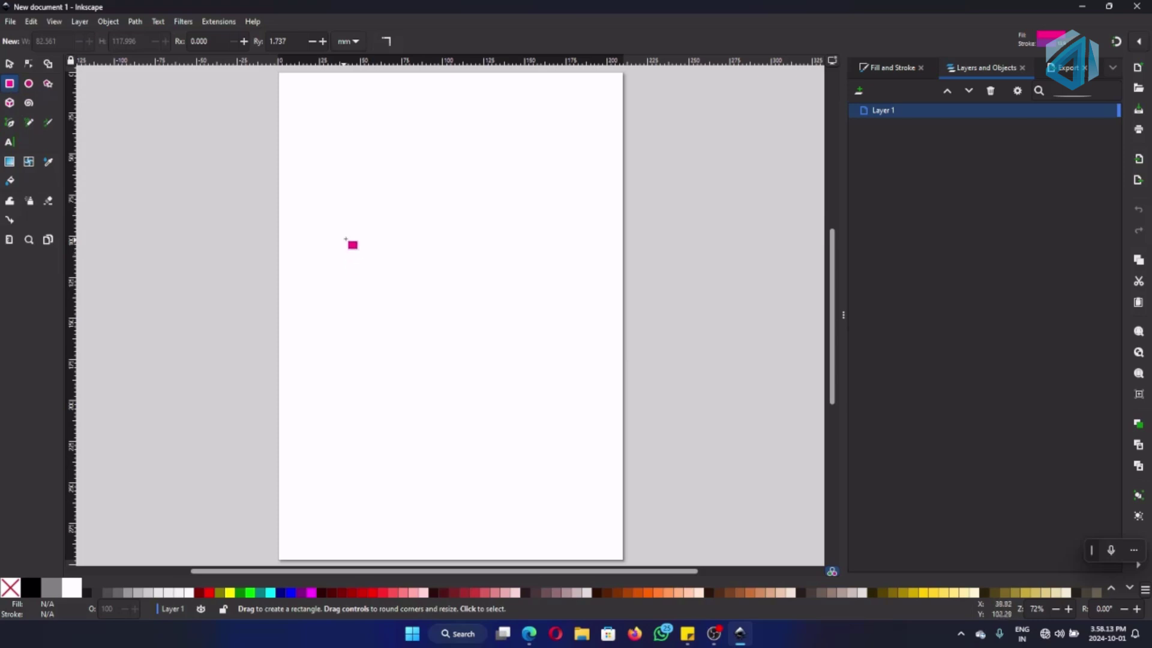
pyautogui.keyDown('ctrl'); pyautogui.scroll(3, 375, 354); pyautogui.keyUp('ctrl')
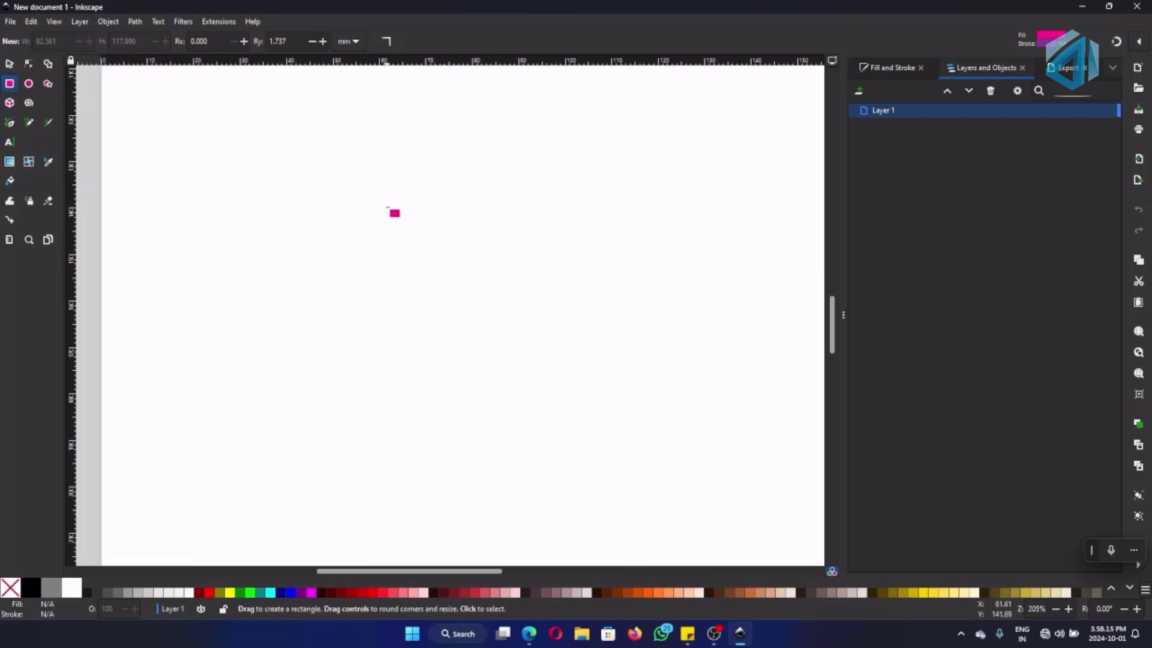
pyautogui.moveTo(377, 228)
pyautogui.mouseDown()
pyautogui.moveTo(401, 406)
pyautogui.moveTo(388, 471)
pyautogui.mouseUp()
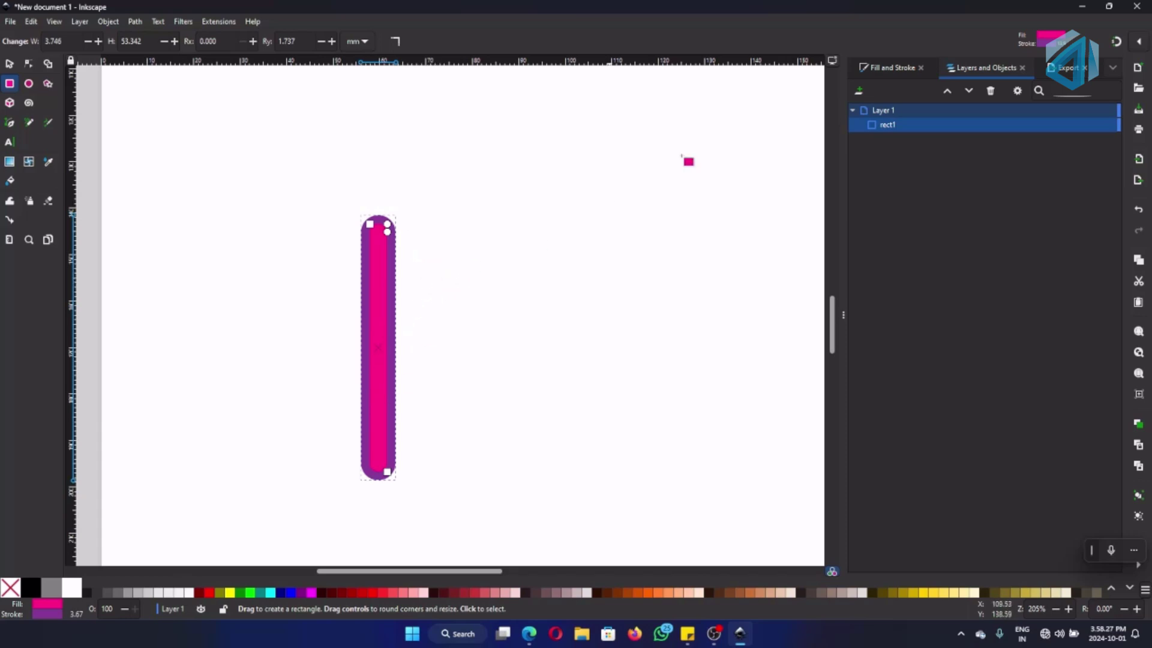
# Recolour the rectangle's fill to dark blue and remove its stroke paint
pyautogui.click(890, 69)
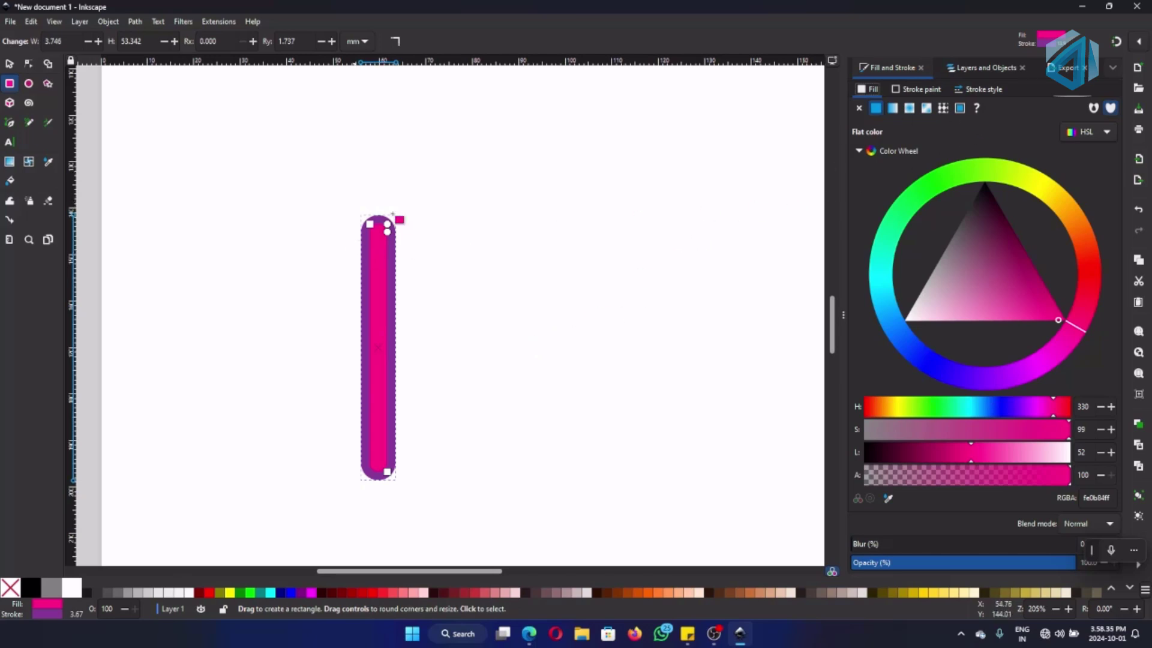
pyautogui.click(918, 90)
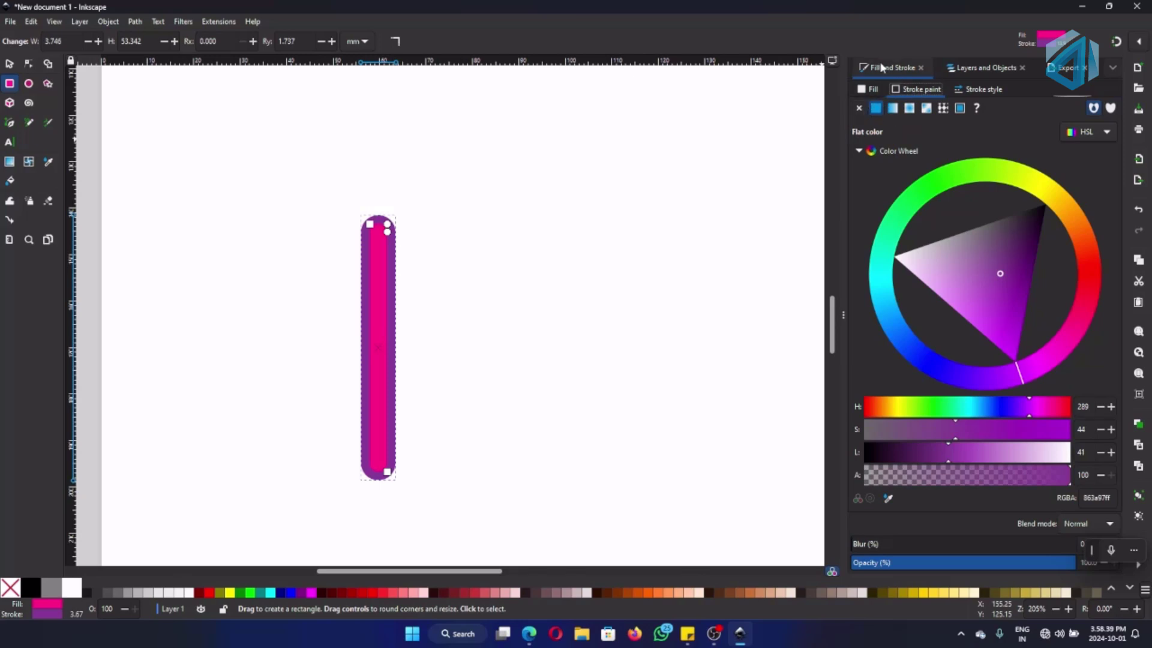
pyautogui.click(873, 90)
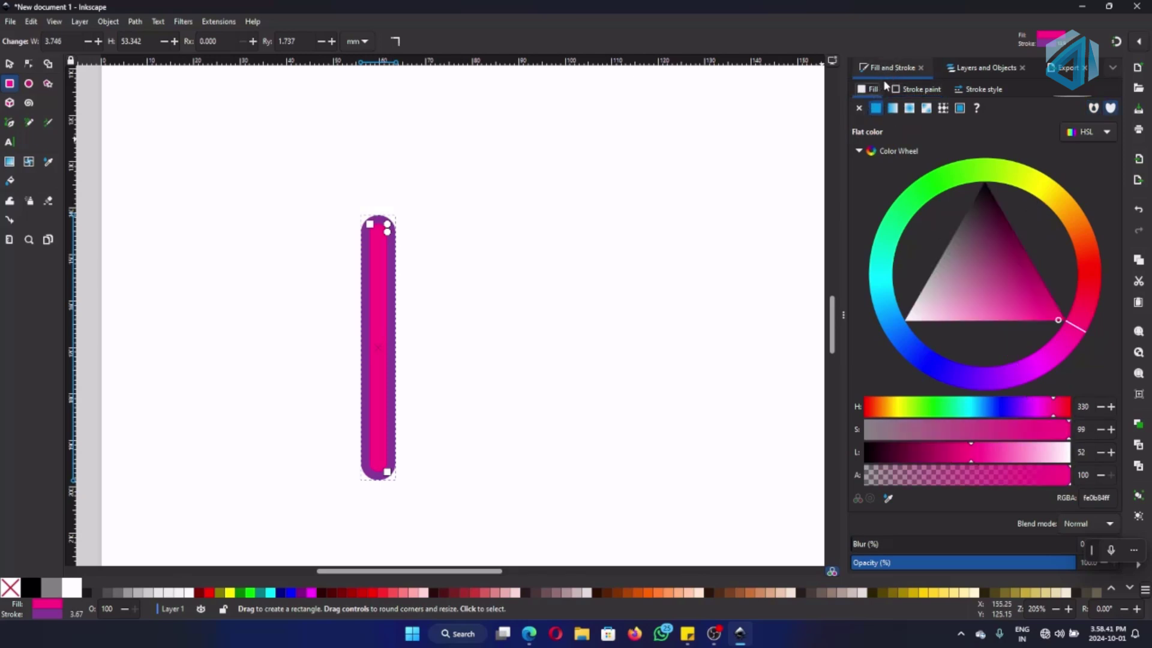
pyautogui.moveTo(1055, 360)
pyautogui.mouseDown()
pyautogui.moveTo(955, 375)
pyautogui.moveTo(917, 358)
pyautogui.moveTo(963, 279)
pyautogui.moveTo(1006, 334)
pyautogui.moveTo(1020, 275)
pyautogui.moveTo(1013, 321)
pyautogui.mouseUp()
pyautogui.click(908, 95)
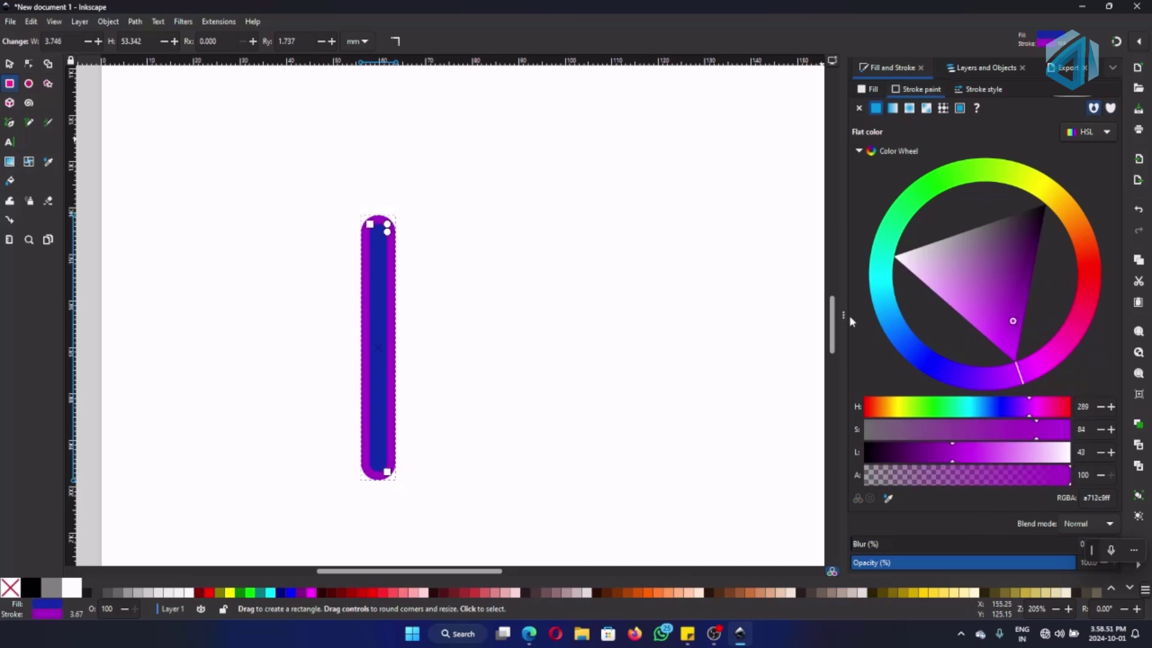
pyautogui.click(859, 109)
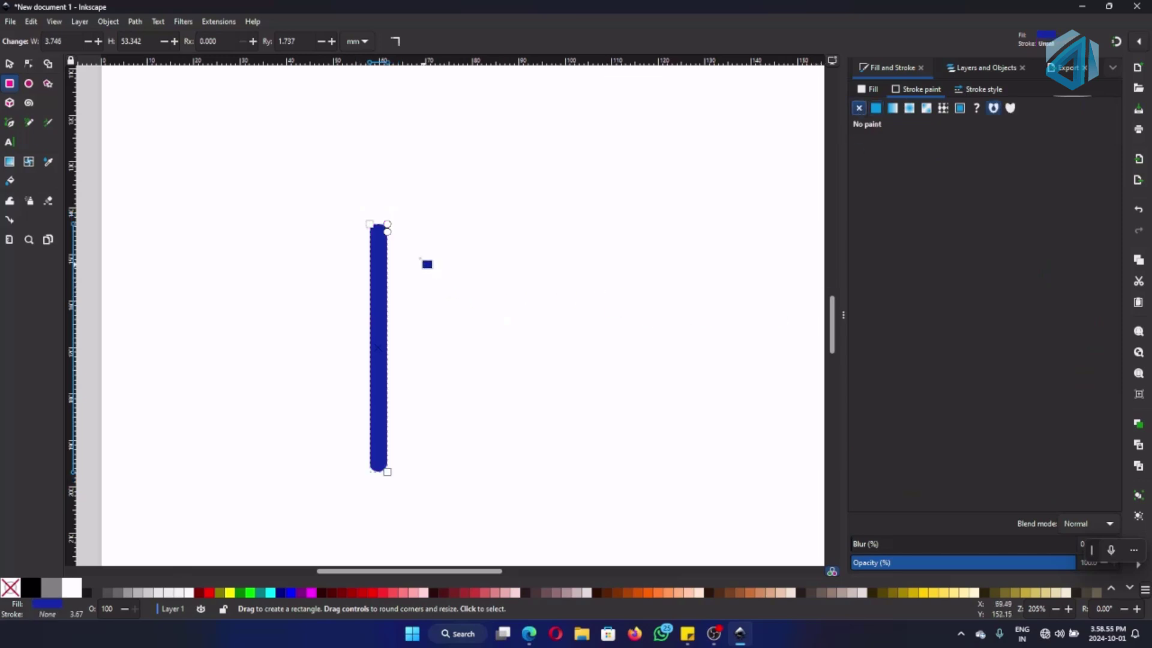
# Change the rectangle's fill to purple with about hue 262, saturation 70 and lightness 52, then deselect it
pyautogui.click(868, 90)
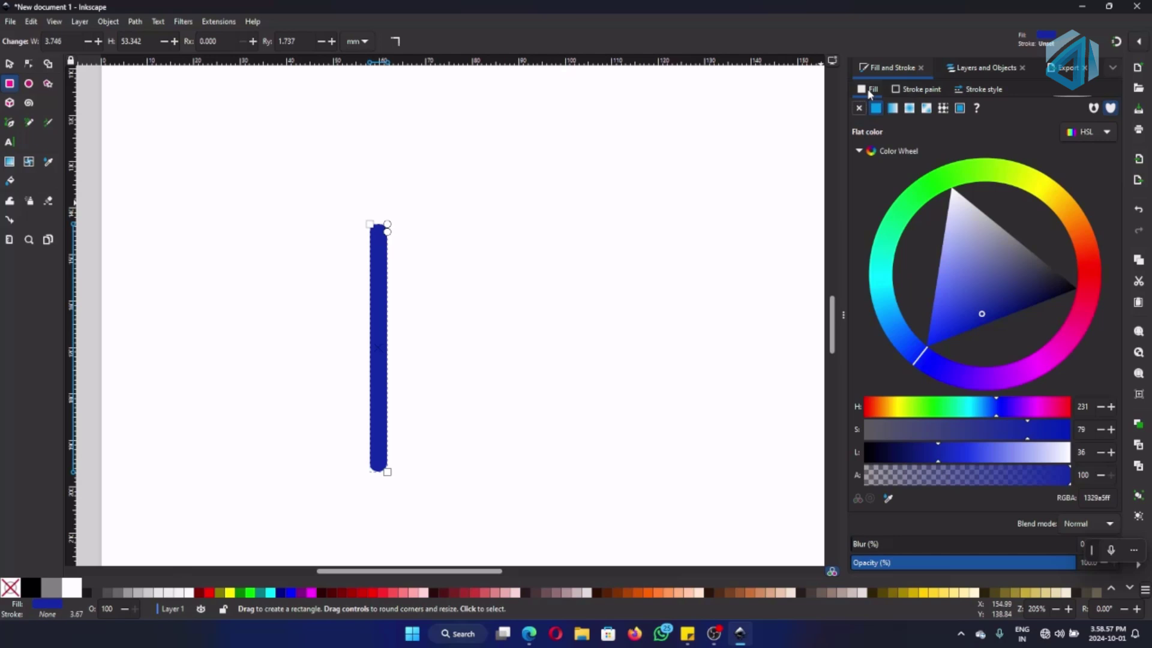
pyautogui.click(1050, 358)
pyautogui.moveTo(1031, 327)
pyautogui.mouseDown()
pyautogui.moveTo(1048, 355)
pyautogui.moveTo(1059, 351)
pyautogui.moveTo(1038, 373)
pyautogui.moveTo(970, 388)
pyautogui.mouseUp()
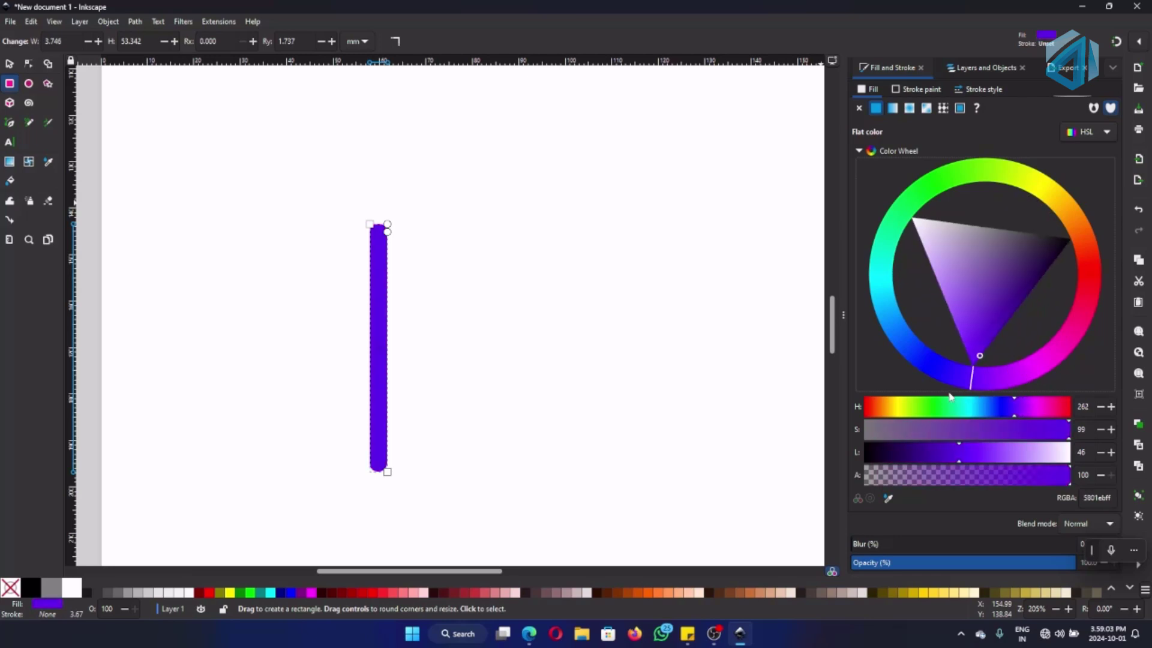
pyautogui.moveTo(978, 321); pyautogui.dragTo(999, 310)
pyautogui.click(976, 325)
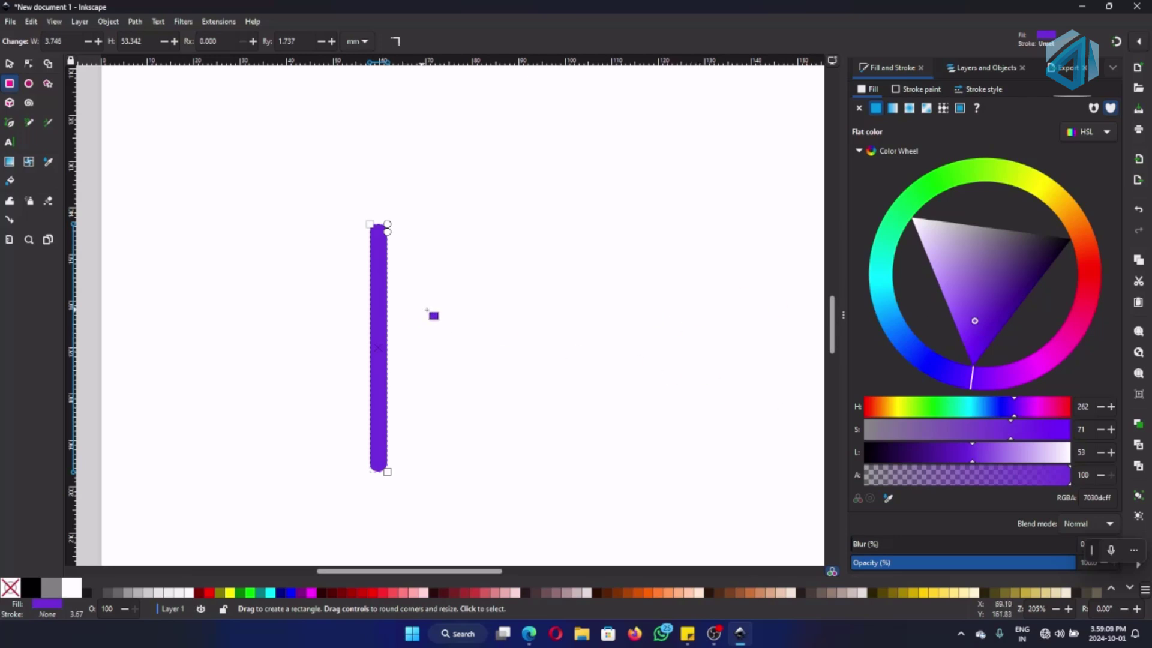
pyautogui.click(10, 65)
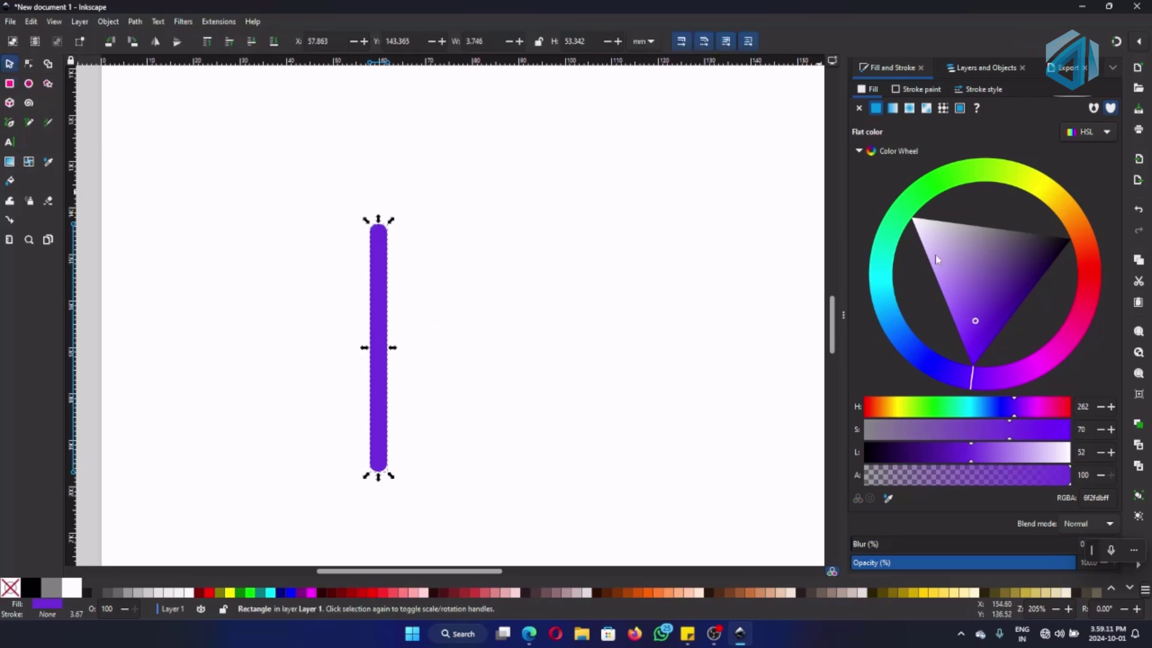
pyautogui.click(523, 291)
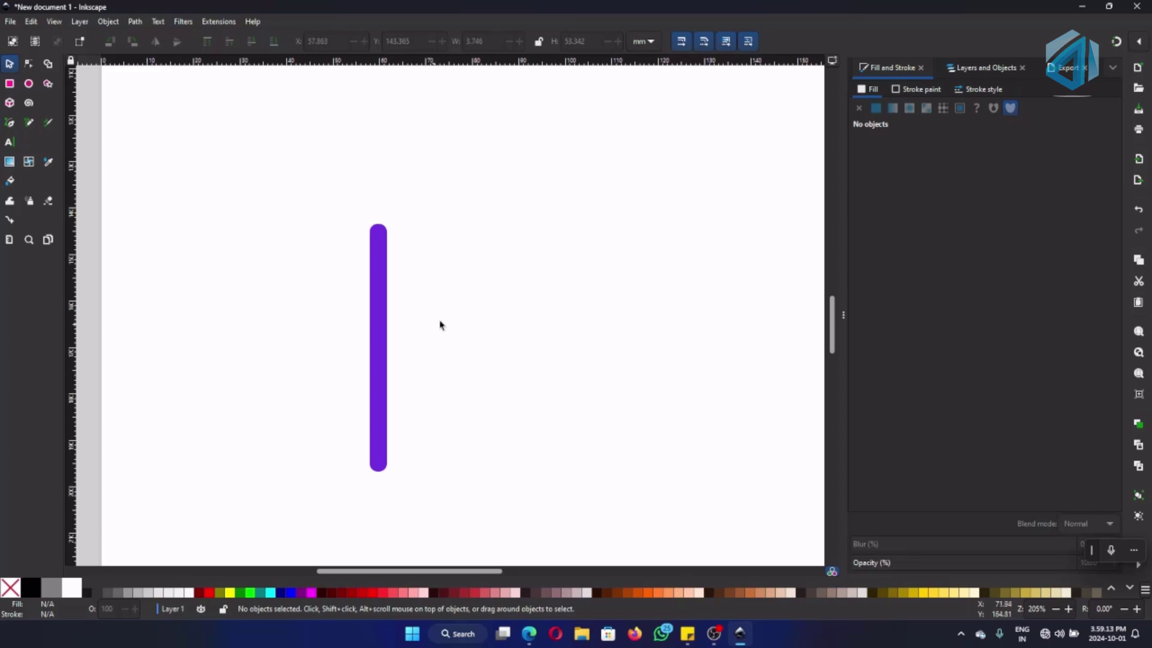
# Duplicate the purple bar and place the copy on its right side, then deselect it
pyautogui.click(379, 339)
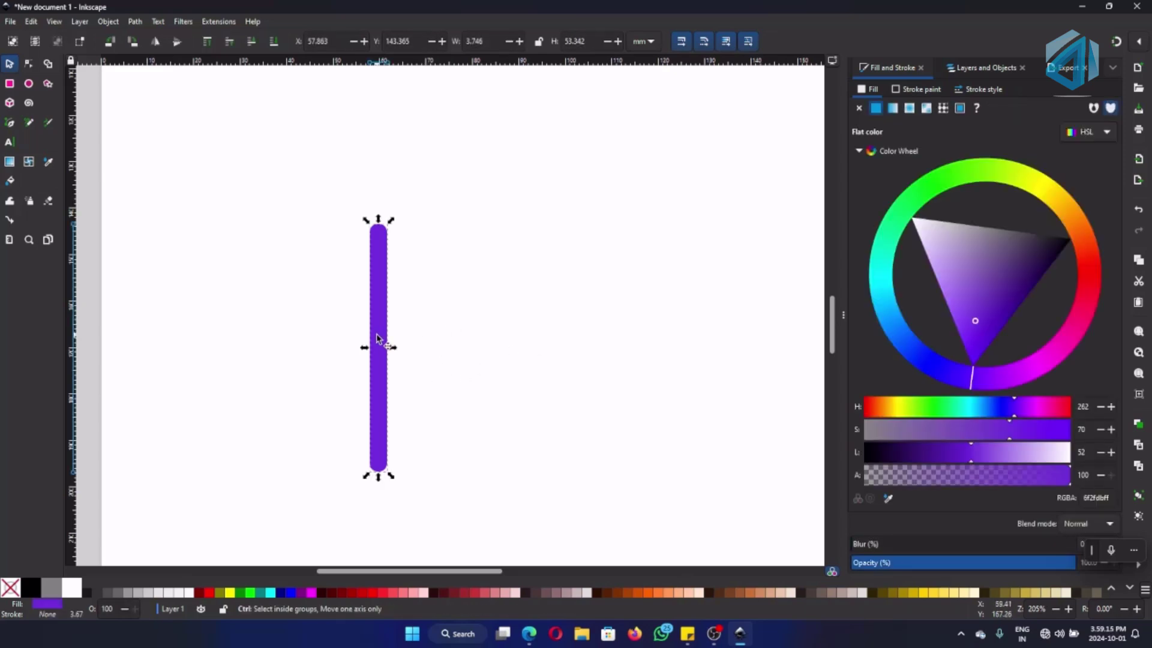
pyautogui.moveTo(377, 337); pyautogui.dragTo(437, 374)
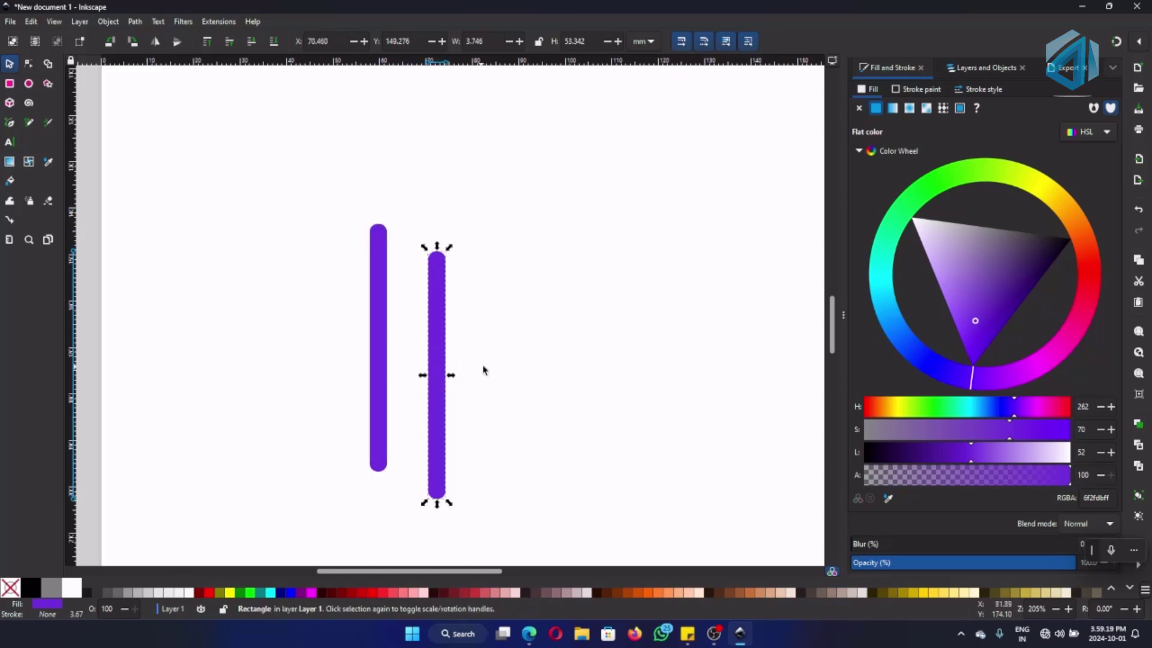
pyautogui.moveTo(438, 336); pyautogui.dragTo(430, 264)
pyautogui.click(506, 277)
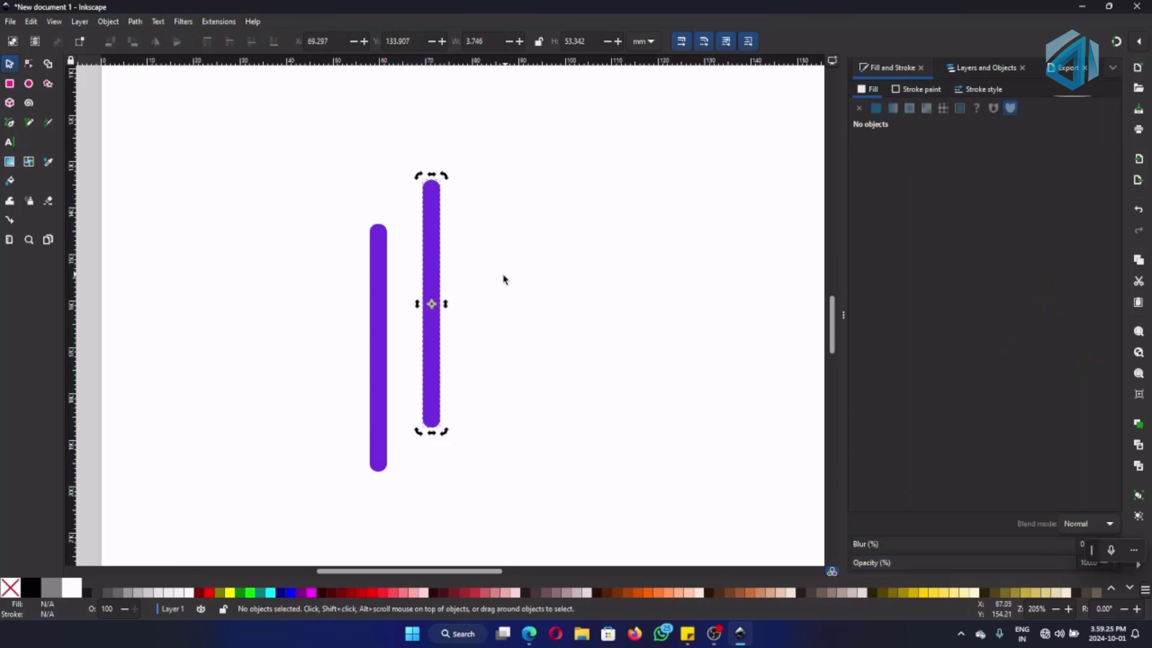
# Move the duplicate bar close beside the original with a narrow gap, aligning their rounded ends at about X 62.6 and Y 143.4 mm
pyautogui.click(430, 250)
pyautogui.scroll(3, 437, 353)
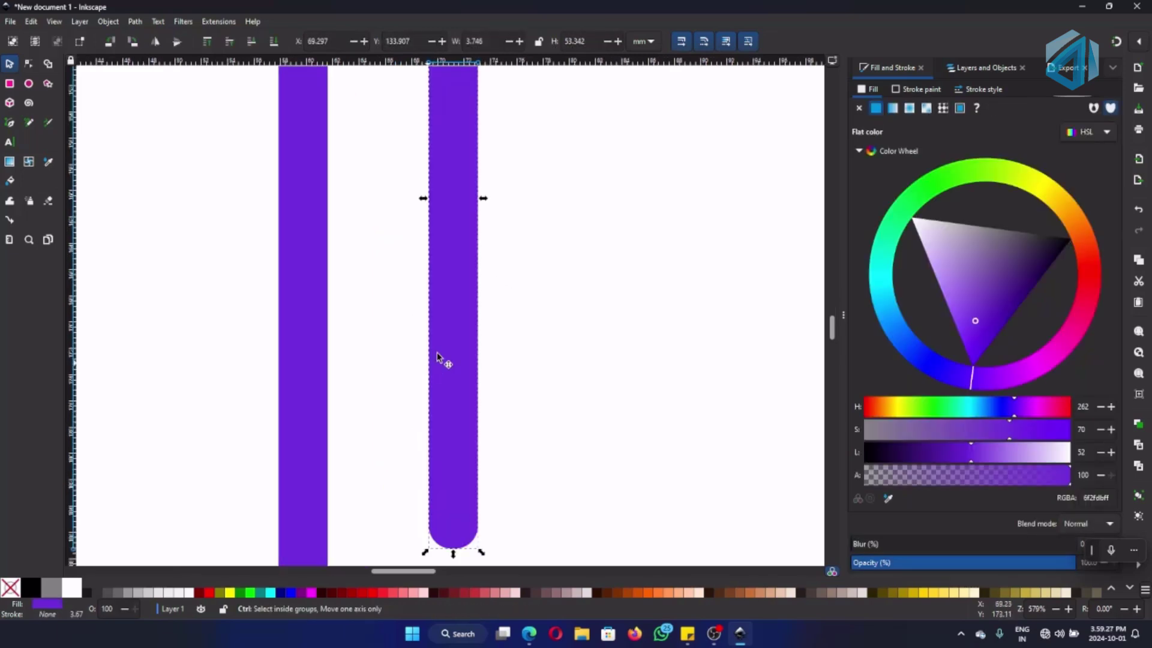
pyautogui.moveTo(450, 239); pyautogui.dragTo(367, 354)
pyautogui.scroll(5, 395, 352)
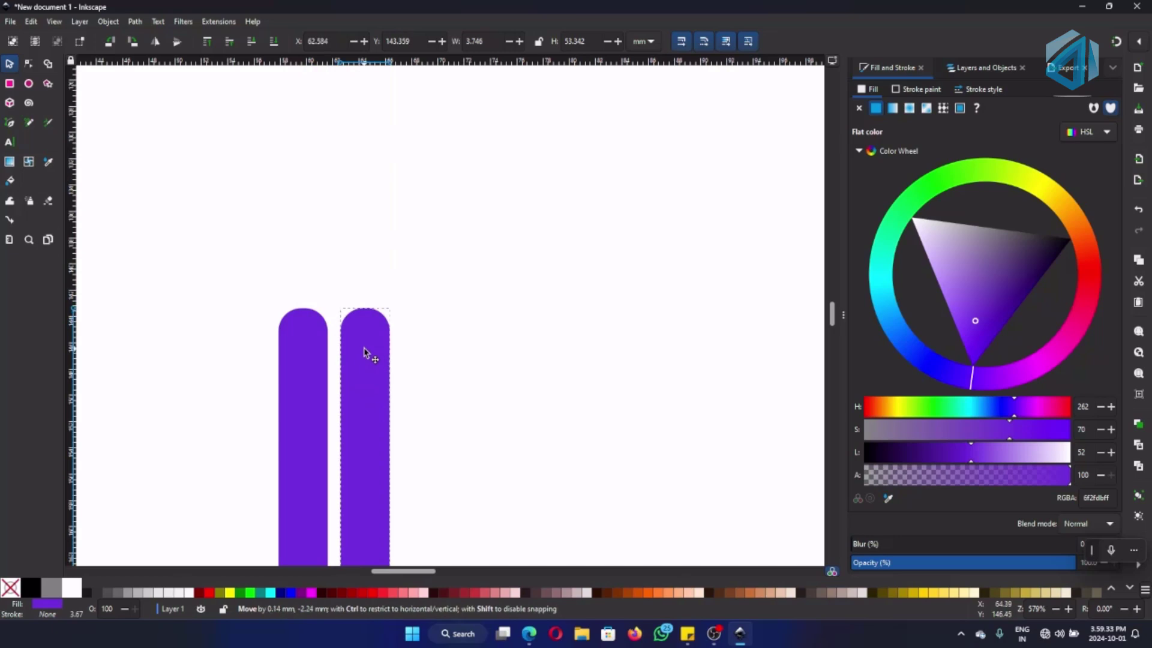
pyautogui.scroll(-15, 469, 357)
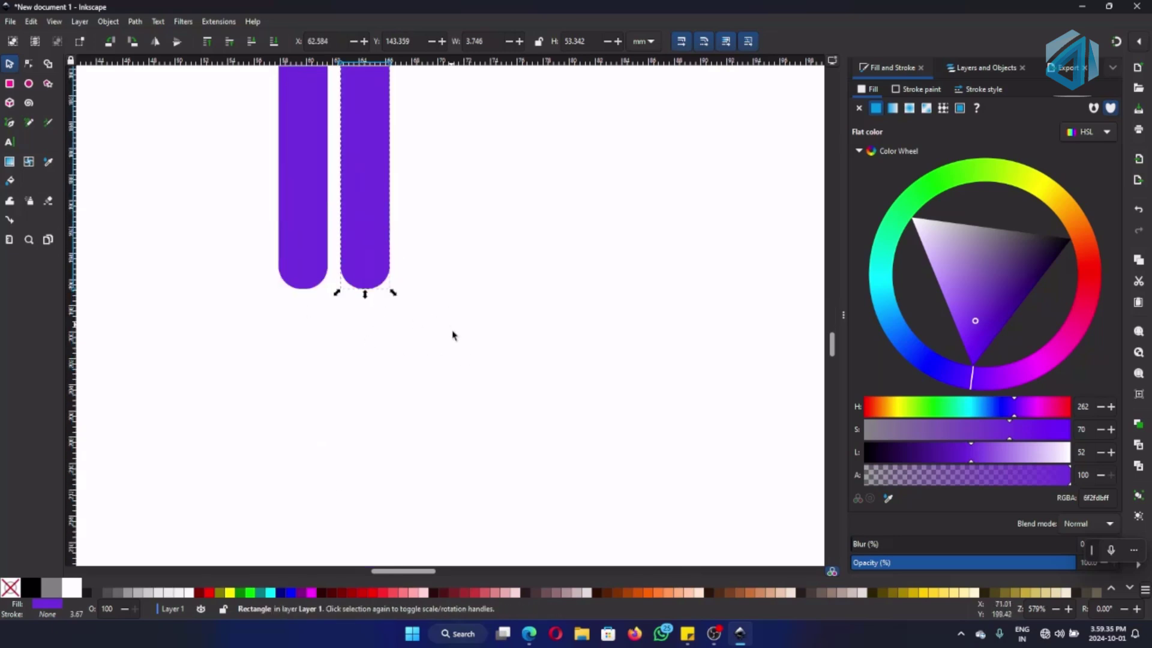
pyautogui.scroll(-2, 526, 364)
pyautogui.scroll(-2, 531, 364)
pyautogui.click(611, 235)
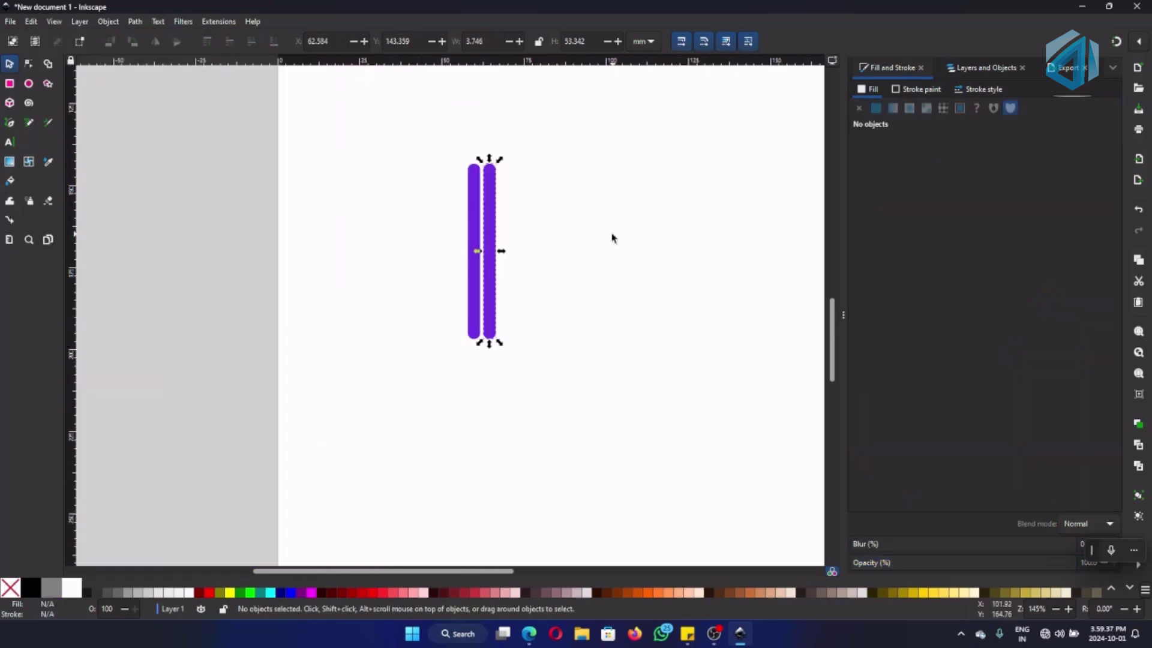
# Check the reference logo in the browser, then draw an ellipse about 10.3 mm wide and 11.1 mm high above the two bars
pyautogui.scroll(-2, 395, 236)
pyautogui.scroll(3, 403, 150)
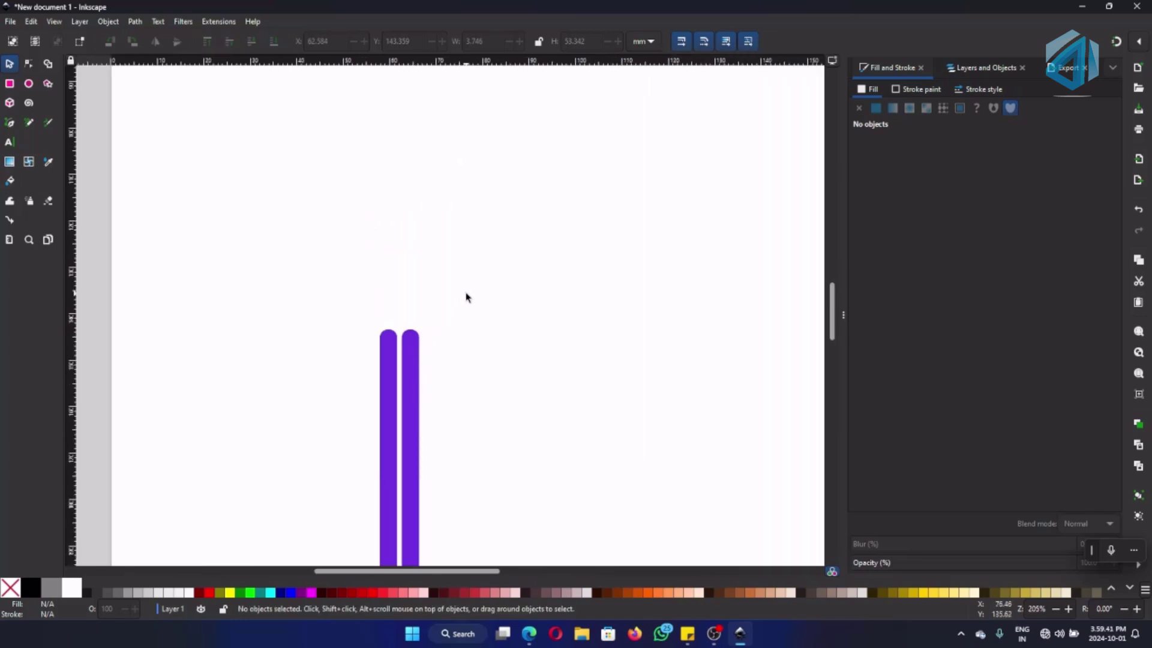
pyautogui.click(529, 633)
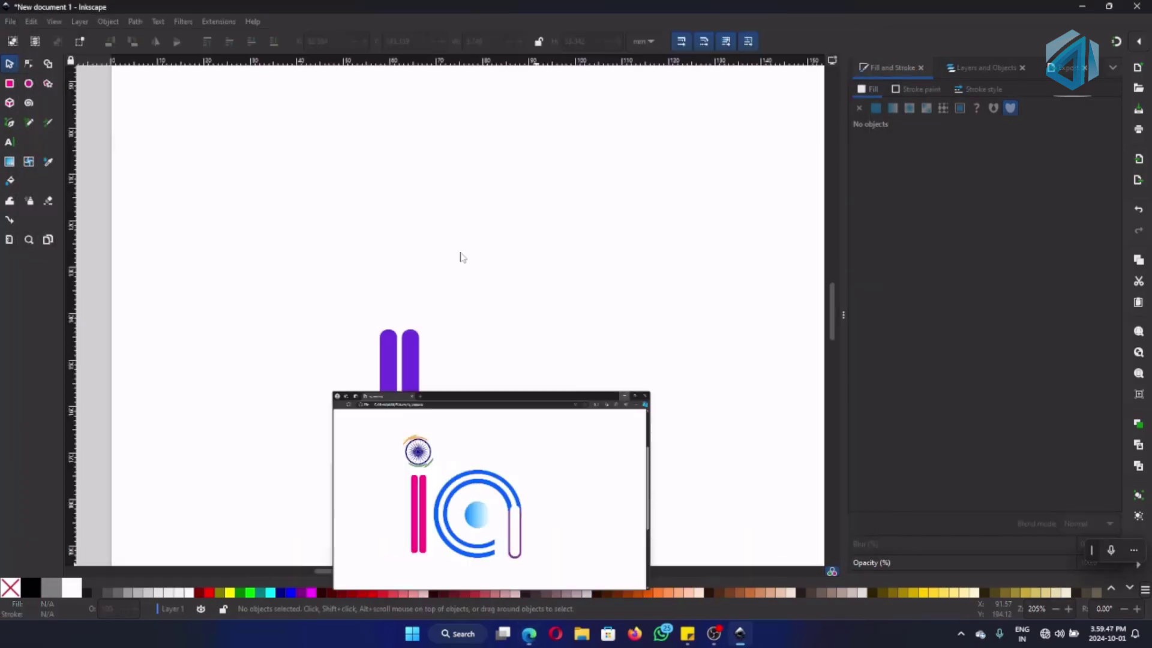
pyautogui.click(800, 23)
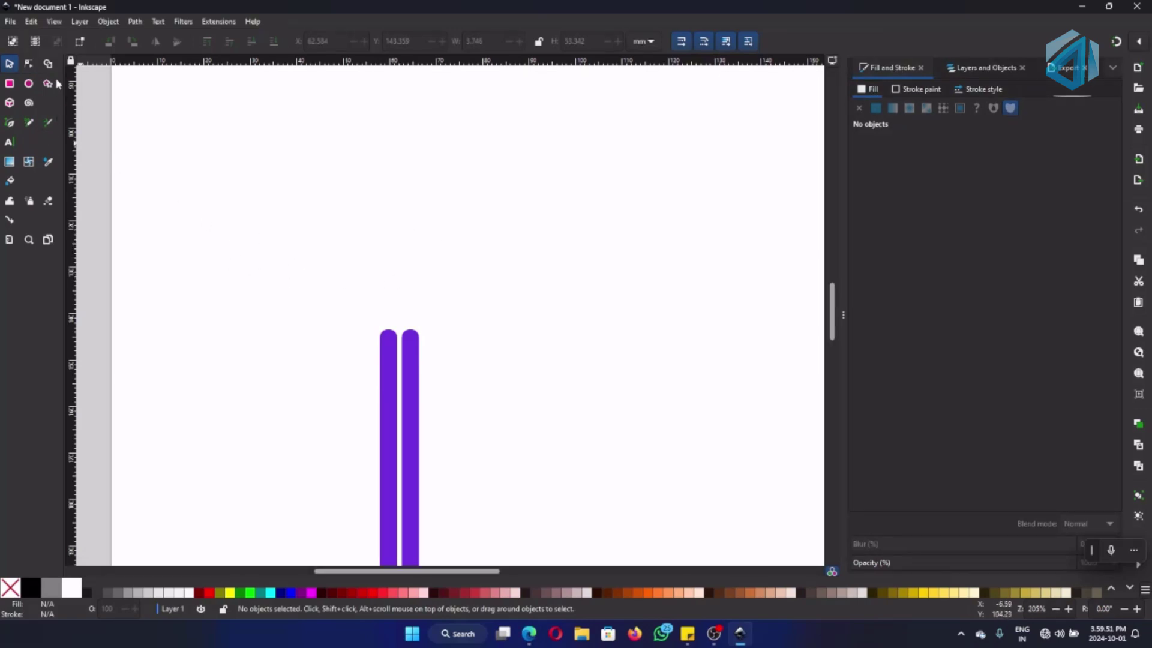
pyautogui.press('e')
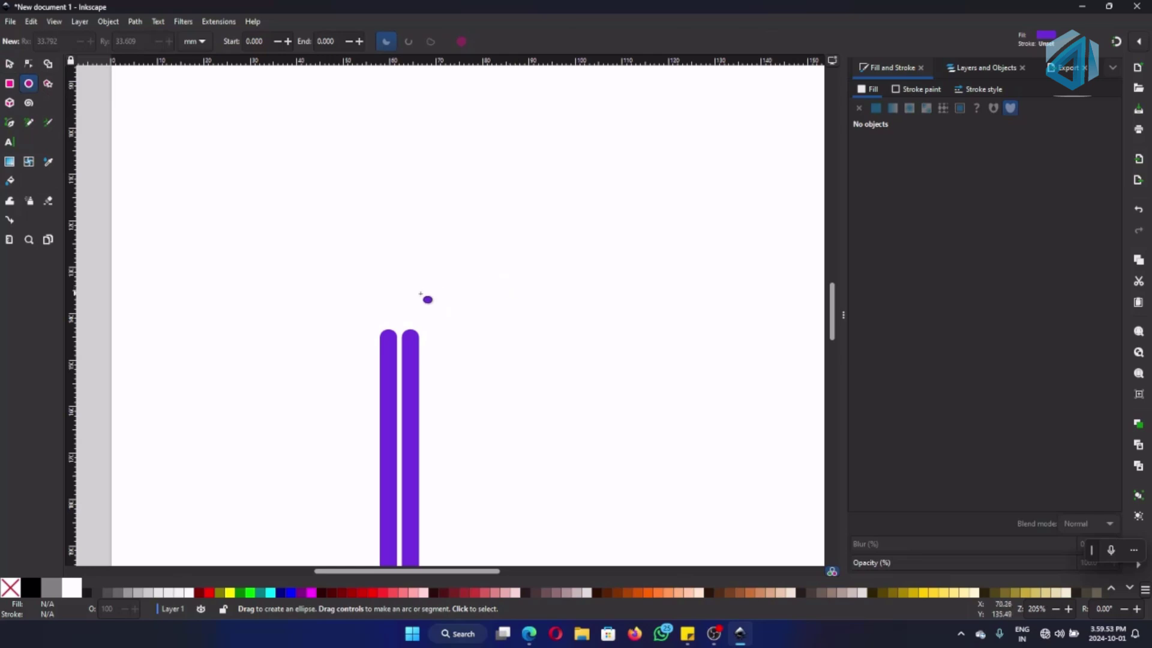
pyautogui.moveTo(378, 273); pyautogui.dragTo(427, 325)
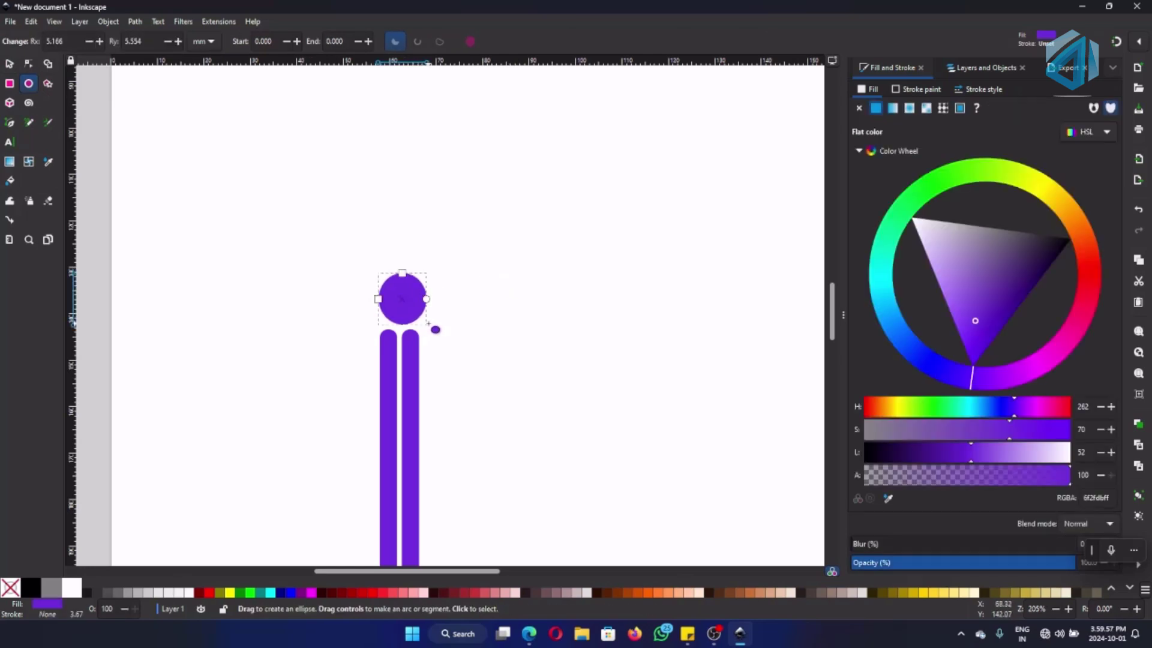
pyautogui.click(10, 64)
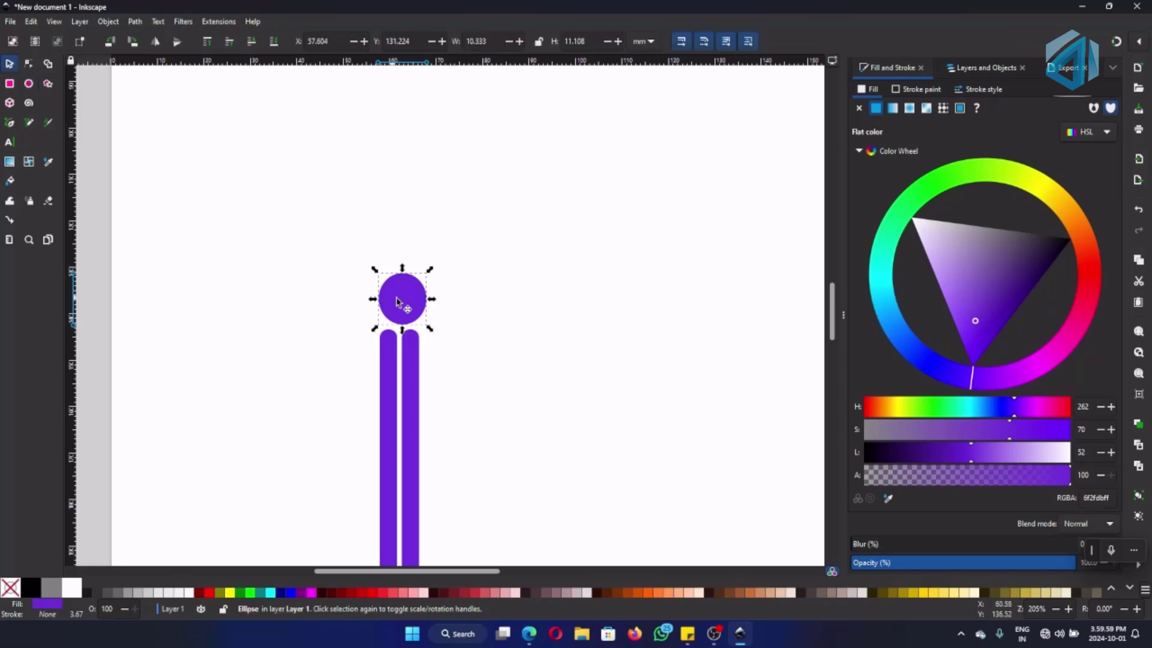
pyautogui.moveTo(400, 293); pyautogui.dragTo(397, 278)
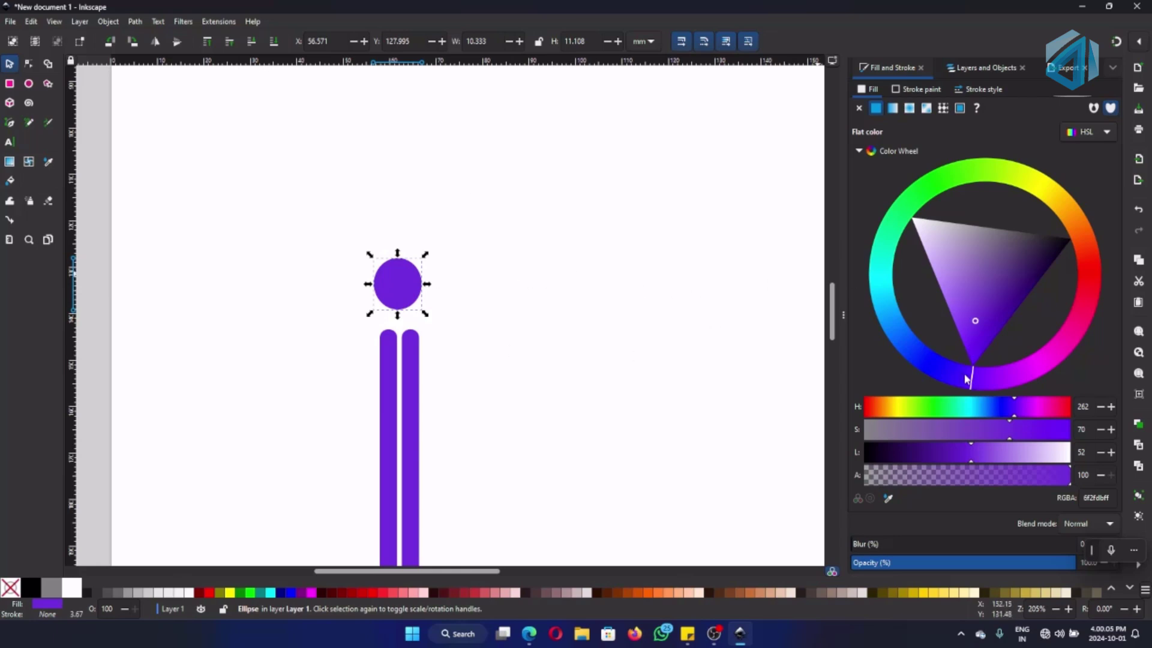
# Recolour the ellipse magenta and try linear and mesh gradient fills before returning it to a flat colour
pyautogui.moveTo(967, 379); pyautogui.dragTo(1052, 361)
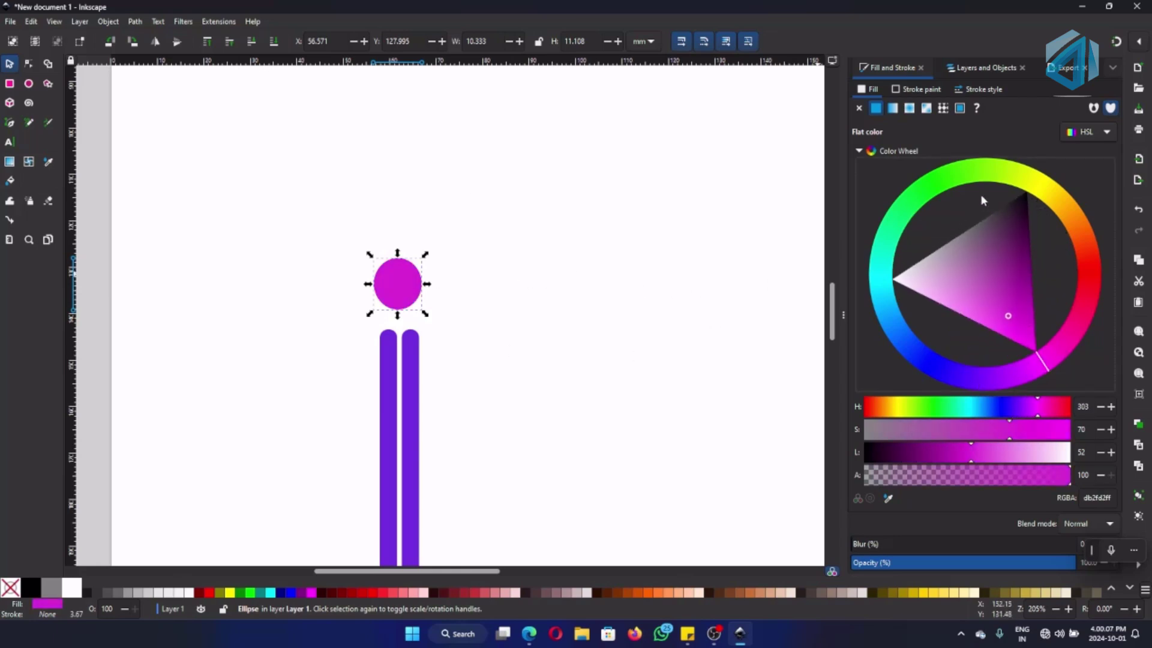
pyautogui.click(892, 110)
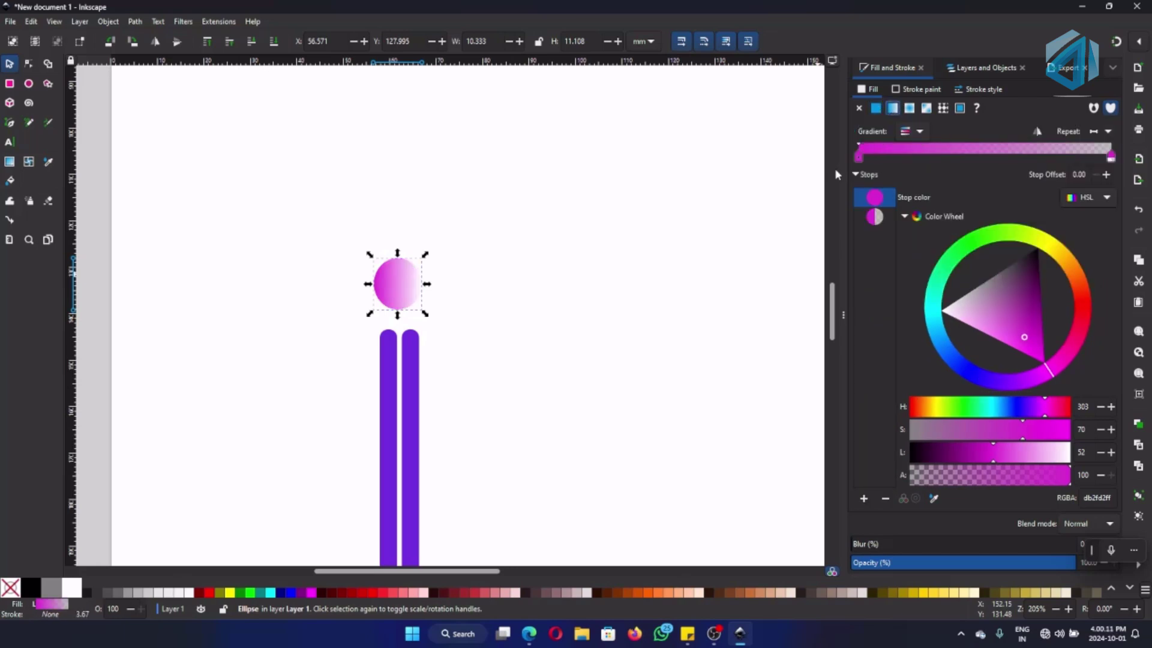
pyautogui.click(927, 109)
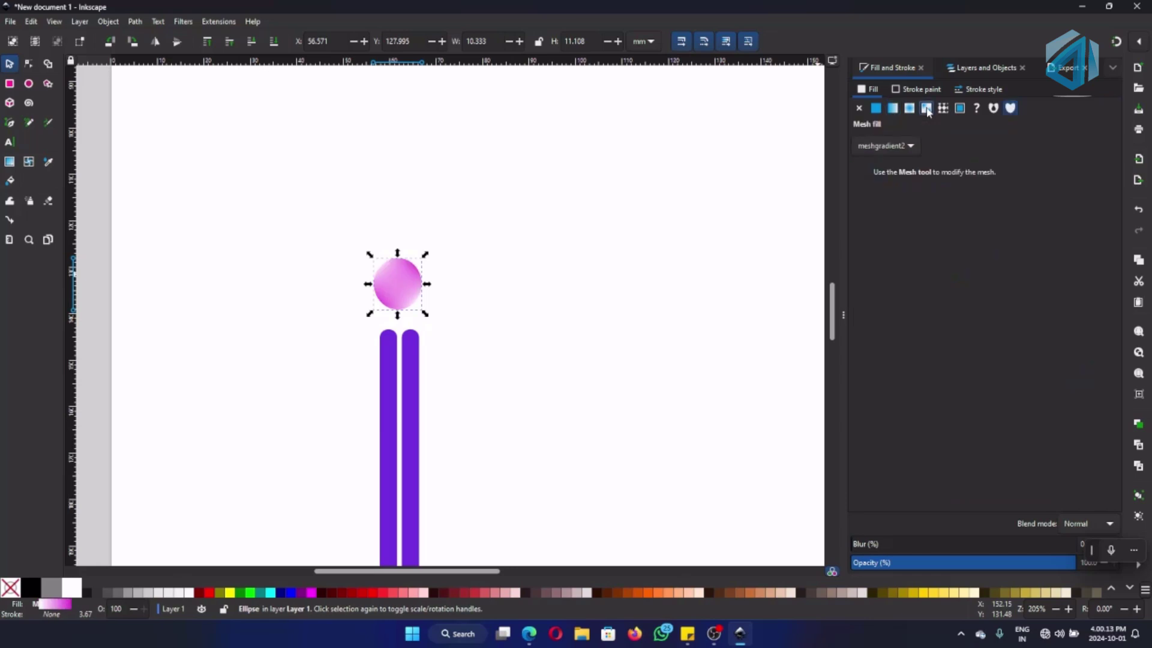
pyautogui.click(875, 109)
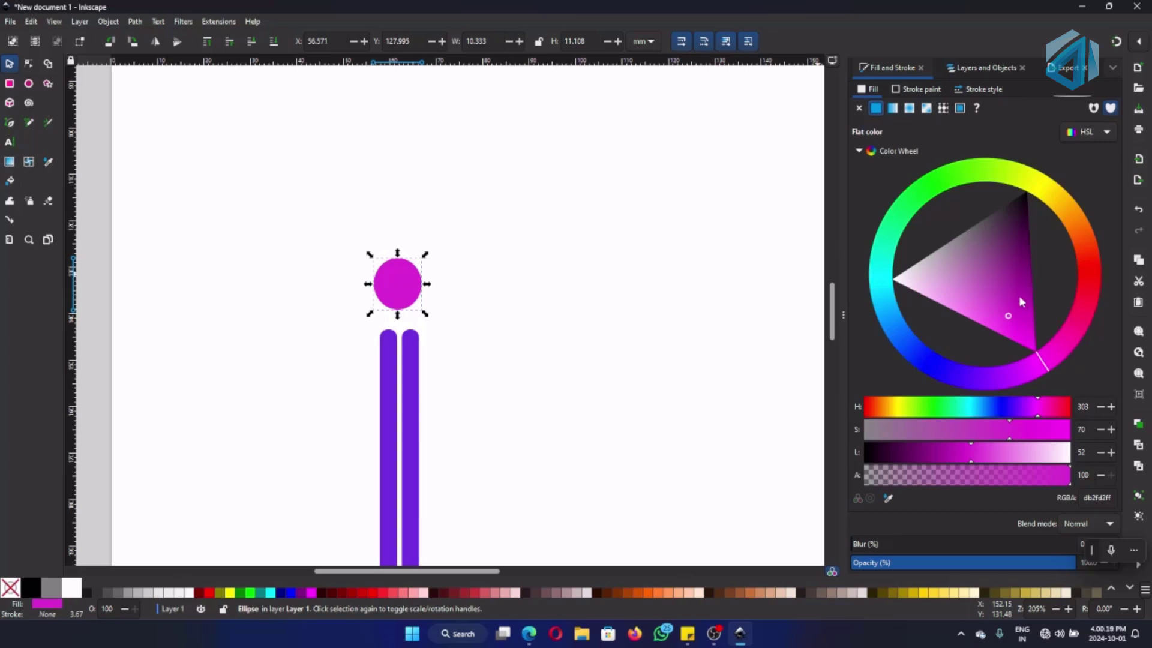
# Change the ellipse's flat fill to dark blue with about hue 241, saturation 75 and lightness 39
pyautogui.moveTo(1017, 289)
pyautogui.mouseDown()
pyautogui.moveTo(1026, 237)
pyautogui.moveTo(1006, 200)
pyautogui.mouseUp()
pyautogui.moveTo(1076, 215)
pyautogui.mouseDown()
pyautogui.moveTo(1067, 319)
pyautogui.moveTo(1039, 299)
pyautogui.moveTo(1047, 307)
pyautogui.mouseUp()
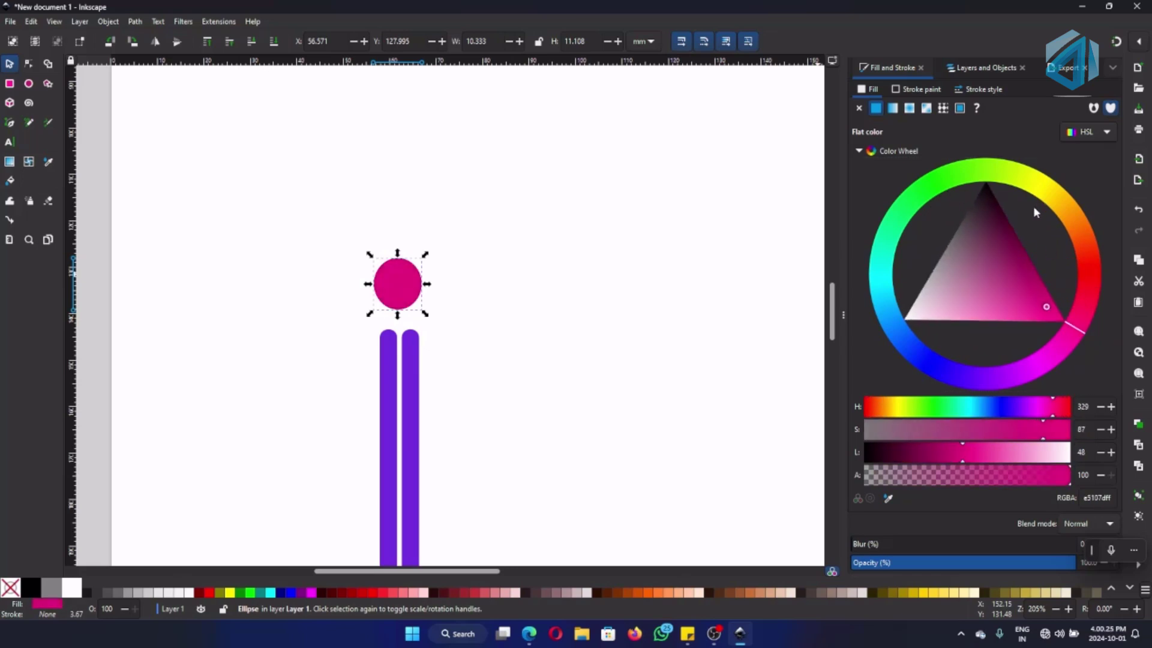
pyautogui.click(939, 374)
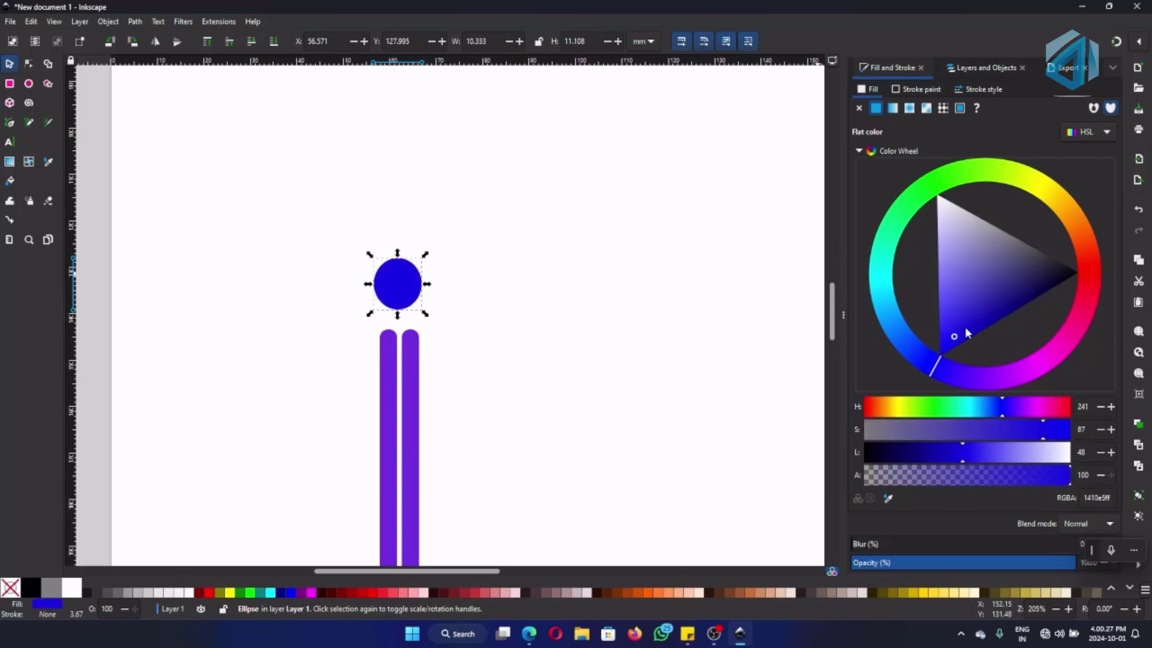
pyautogui.click(982, 315)
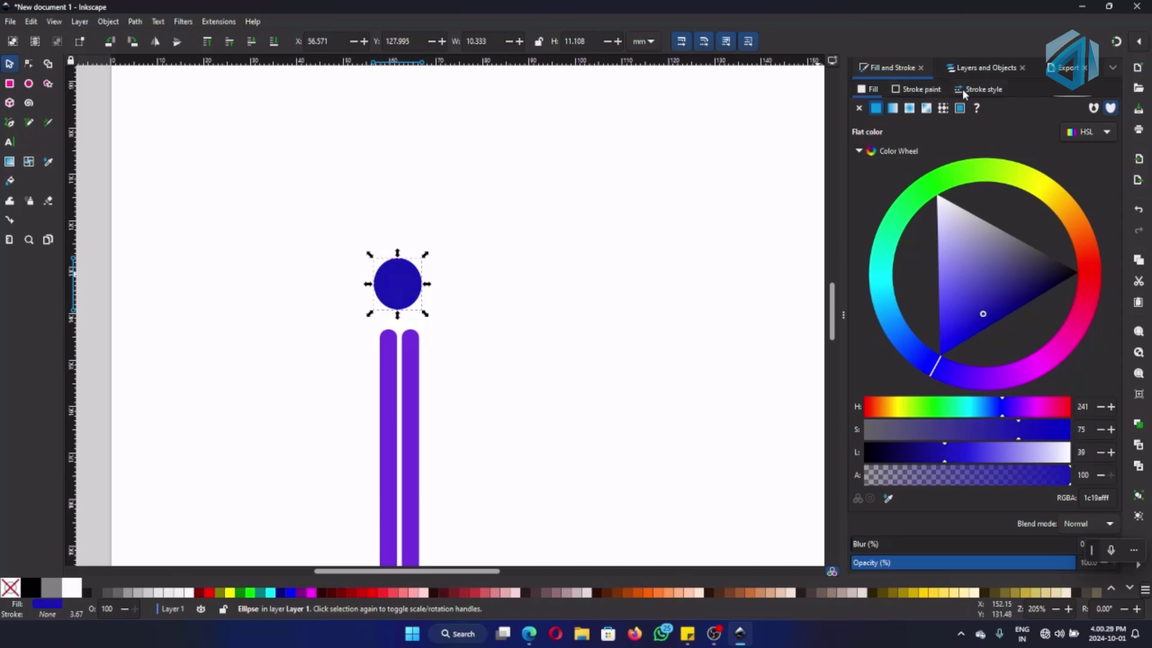
# Try a mesh gradient and a radial gradient as the ellipse's fill
pyautogui.click(929, 94)
pyautogui.click(867, 95)
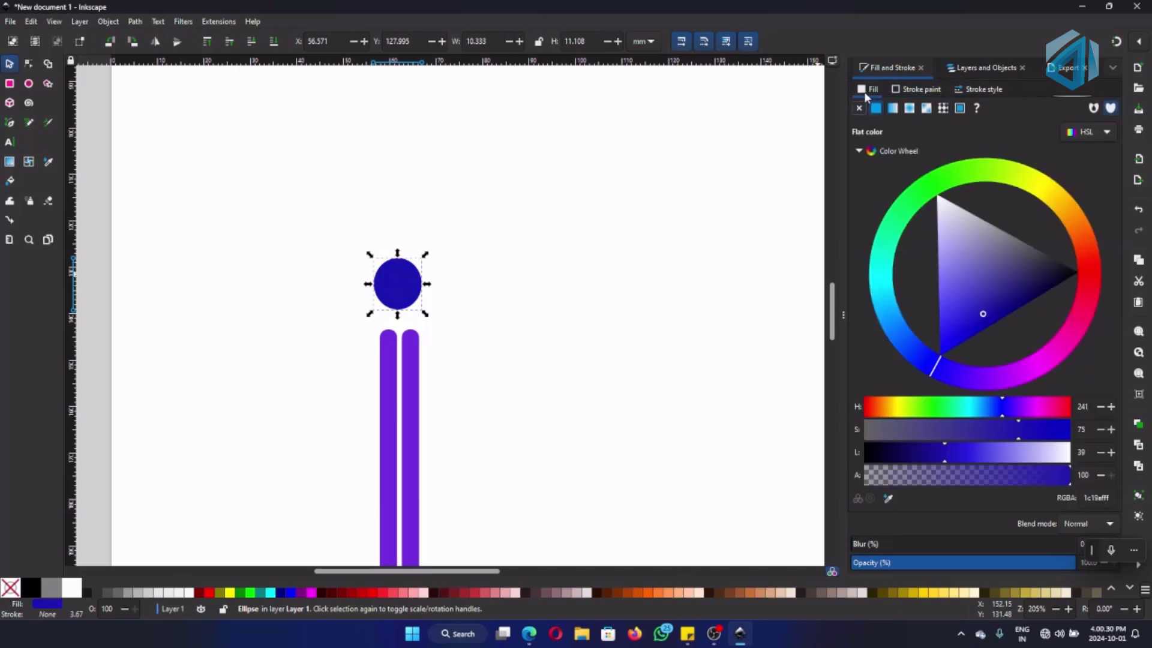
pyautogui.click(925, 110)
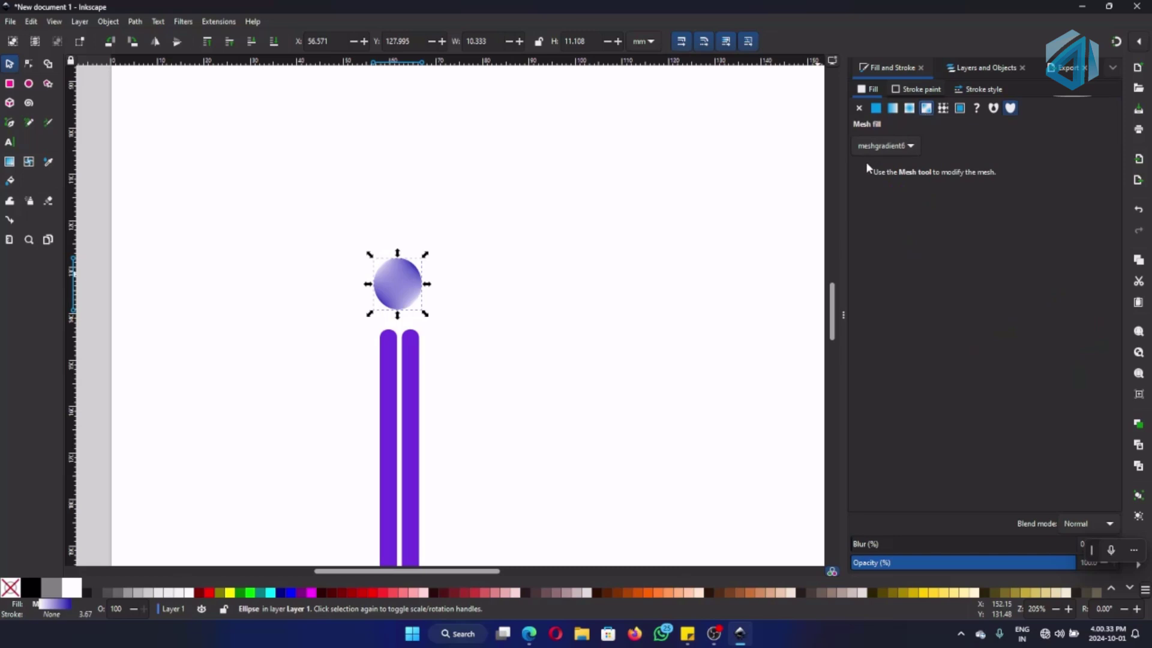
pyautogui.click(674, 235)
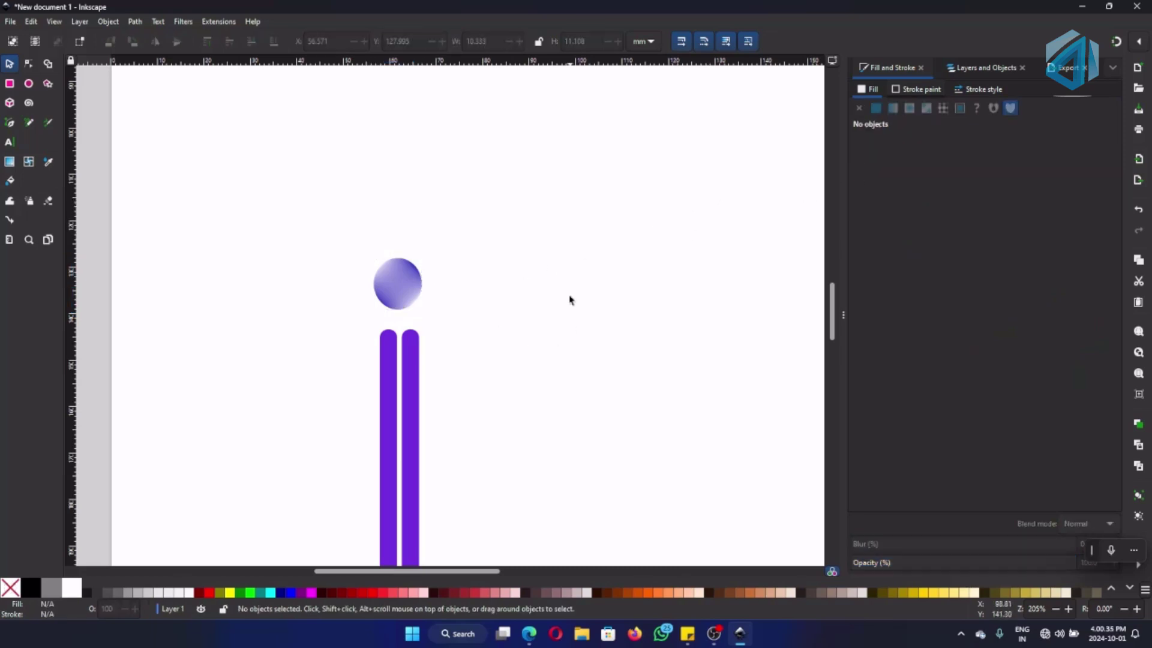
pyautogui.scroll(-5, 506, 335)
pyautogui.scroll(4, 505, 336)
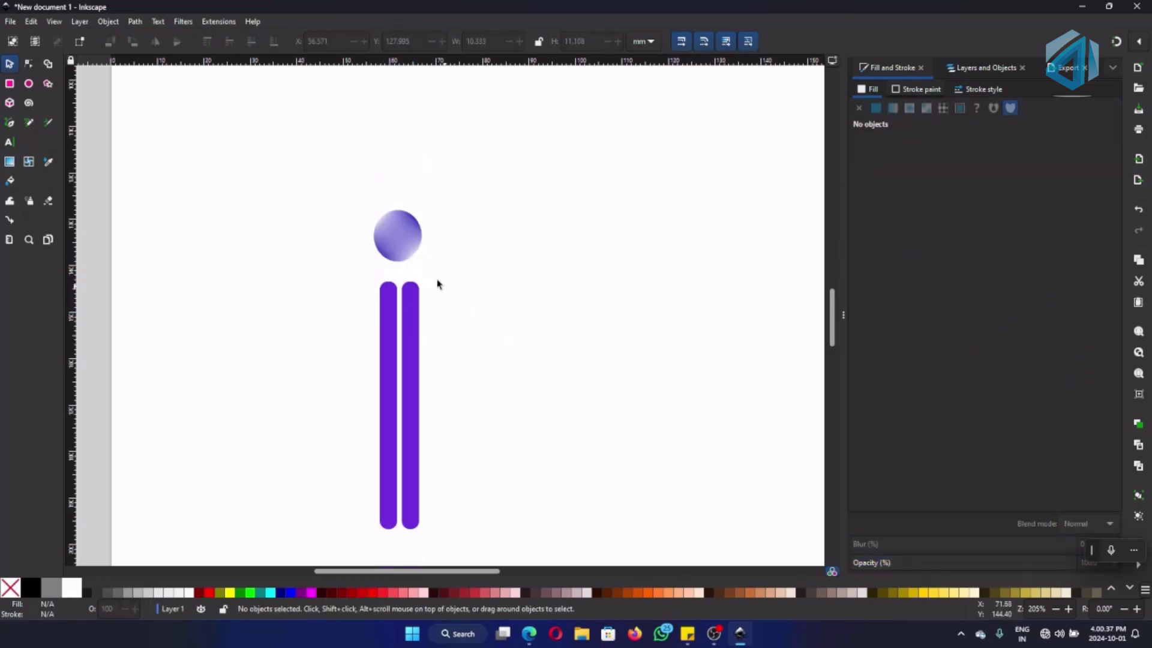
pyautogui.click(406, 246)
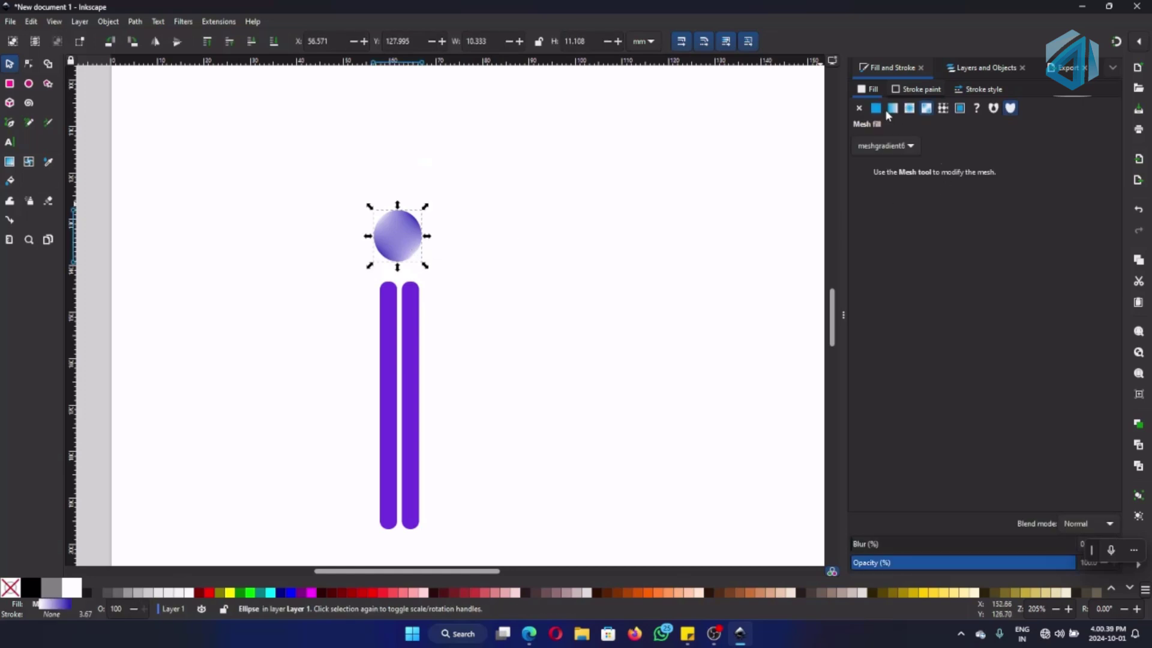
pyautogui.click(910, 109)
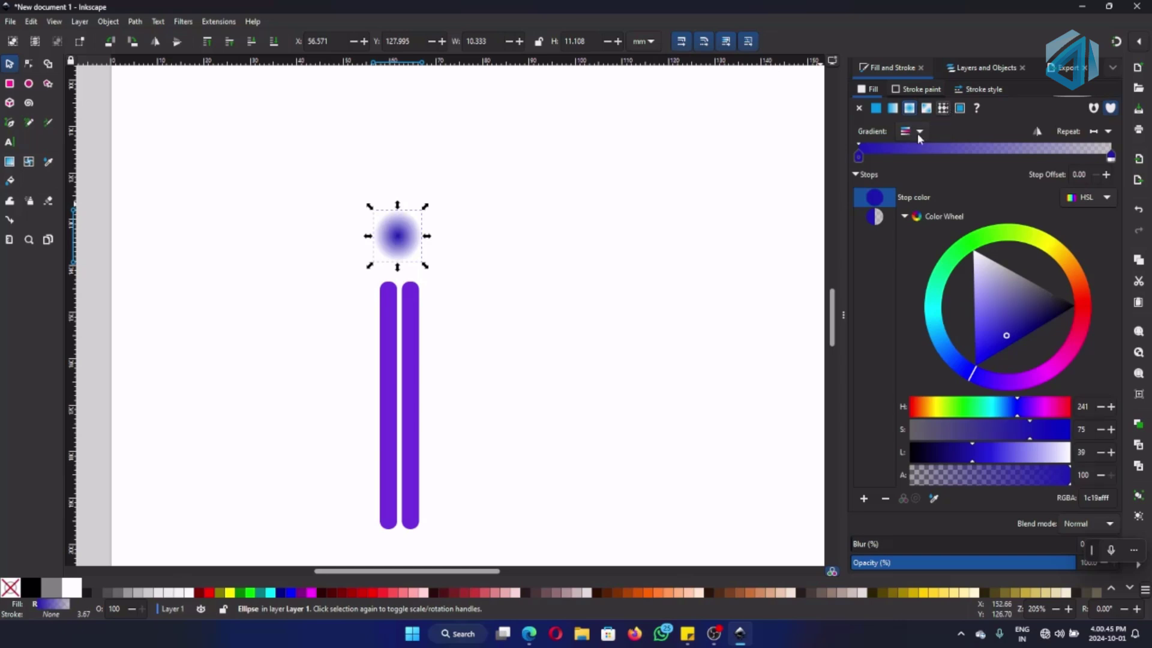
# Try several pattern fills on the ellipse, including Bricks, Diamond halftone shading 2, Gingham, Golden ratio and Inverted braid
pyautogui.click(926, 246)
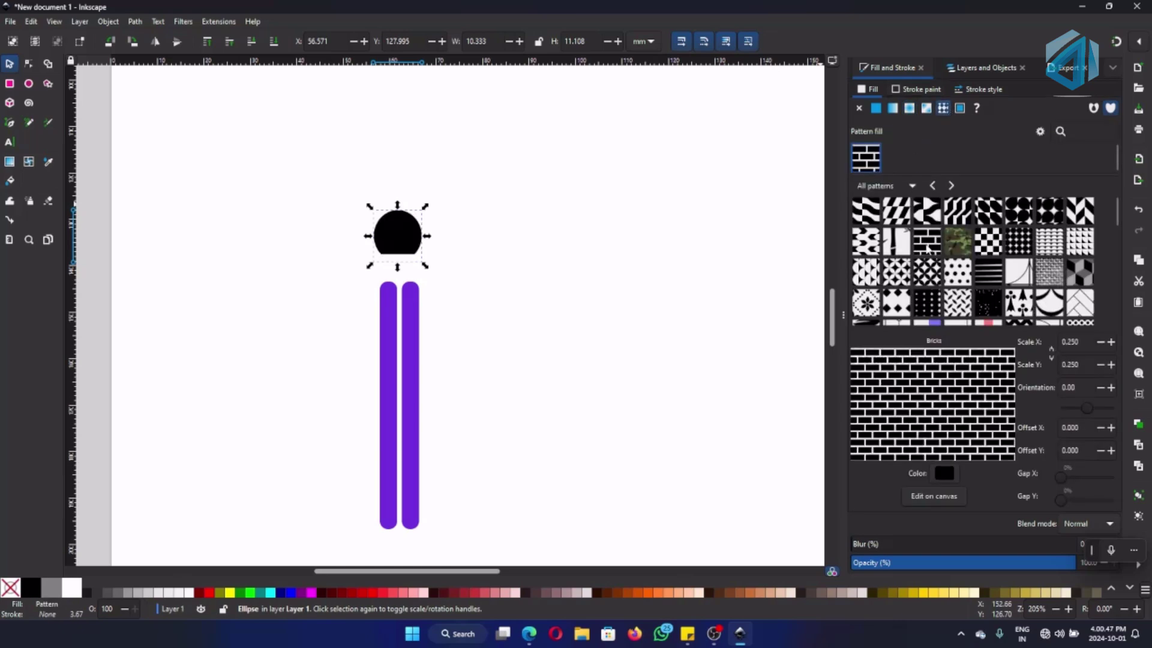
pyautogui.click(926, 293)
pyautogui.scroll(-2, 942, 304)
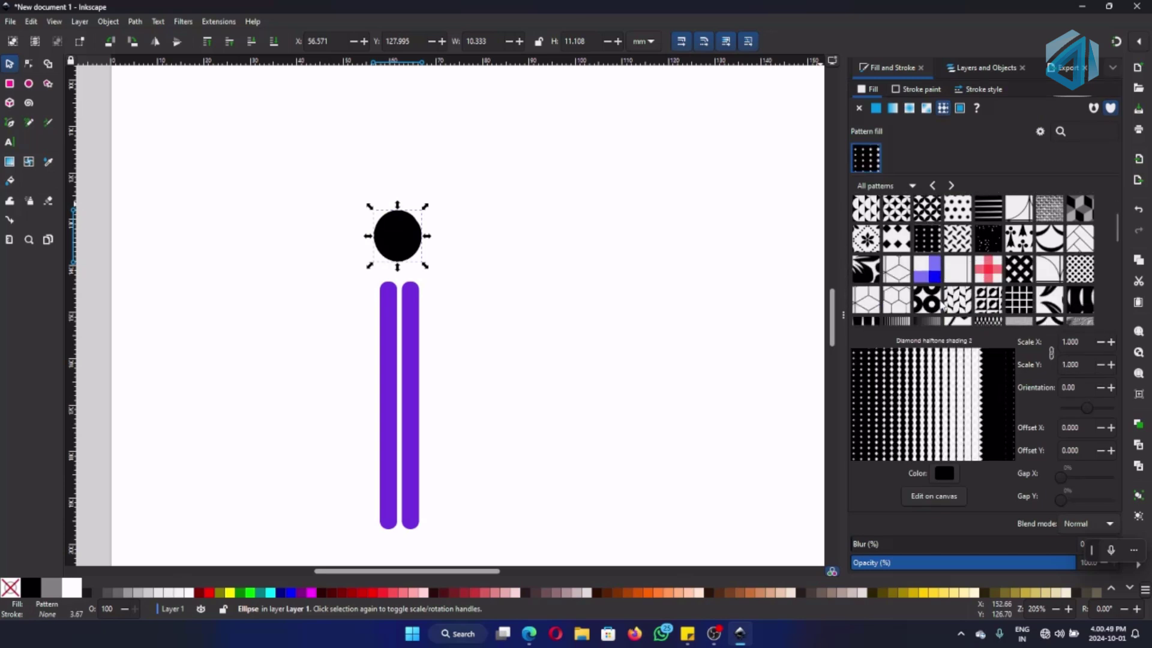
pyautogui.click(930, 266)
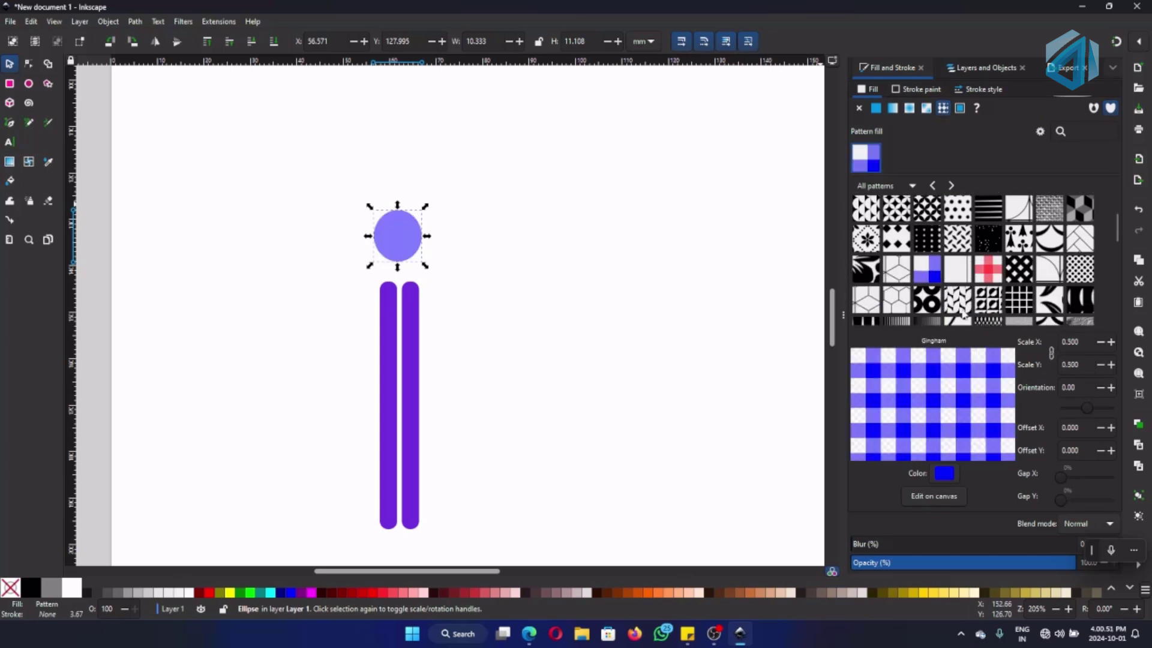
pyautogui.click(994, 273)
pyautogui.click(955, 273)
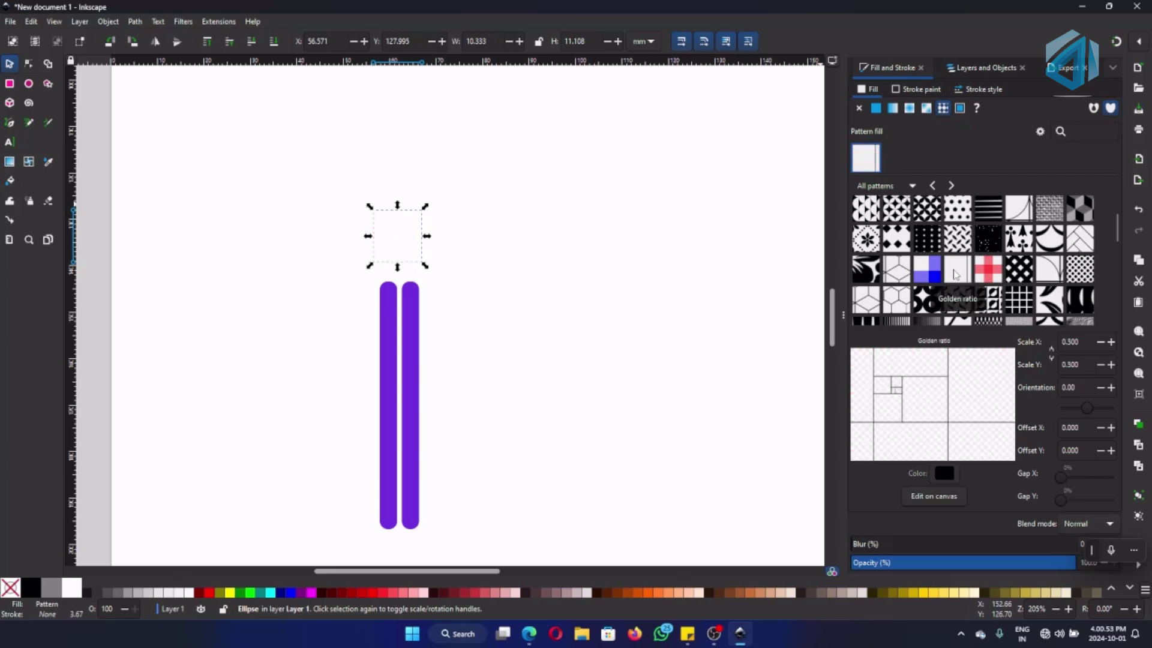
pyautogui.click(948, 301)
pyautogui.scroll(-3, 978, 282)
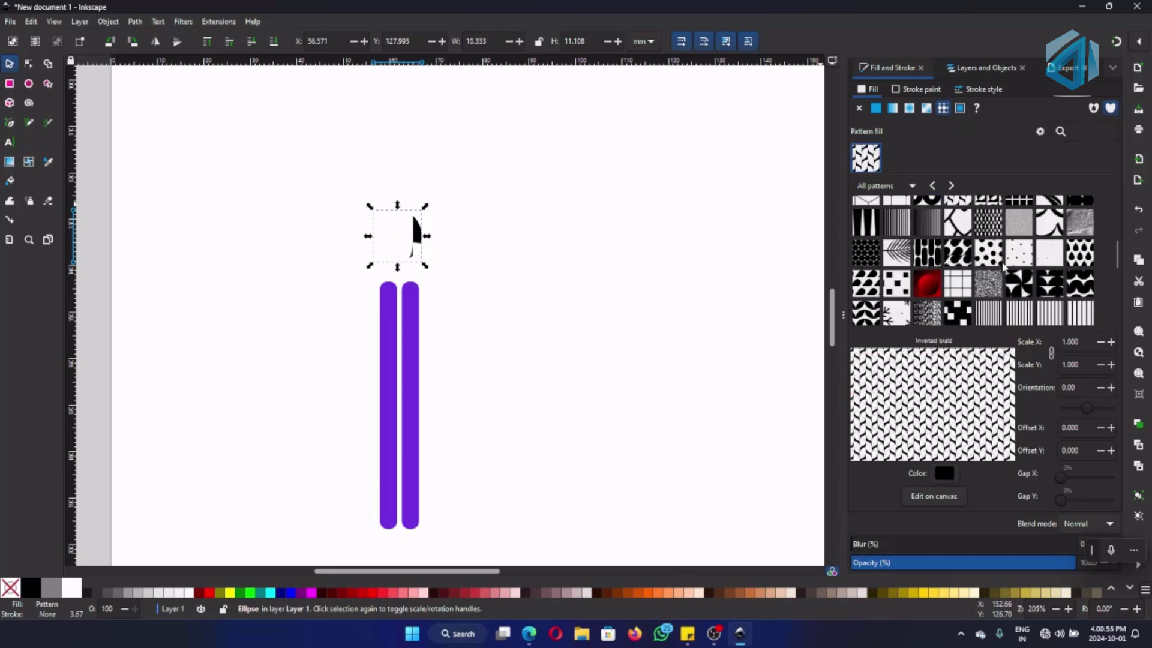
# Fill the ellipse above the bars with the Semicircles 1 pattern
pyautogui.click(1019, 281)
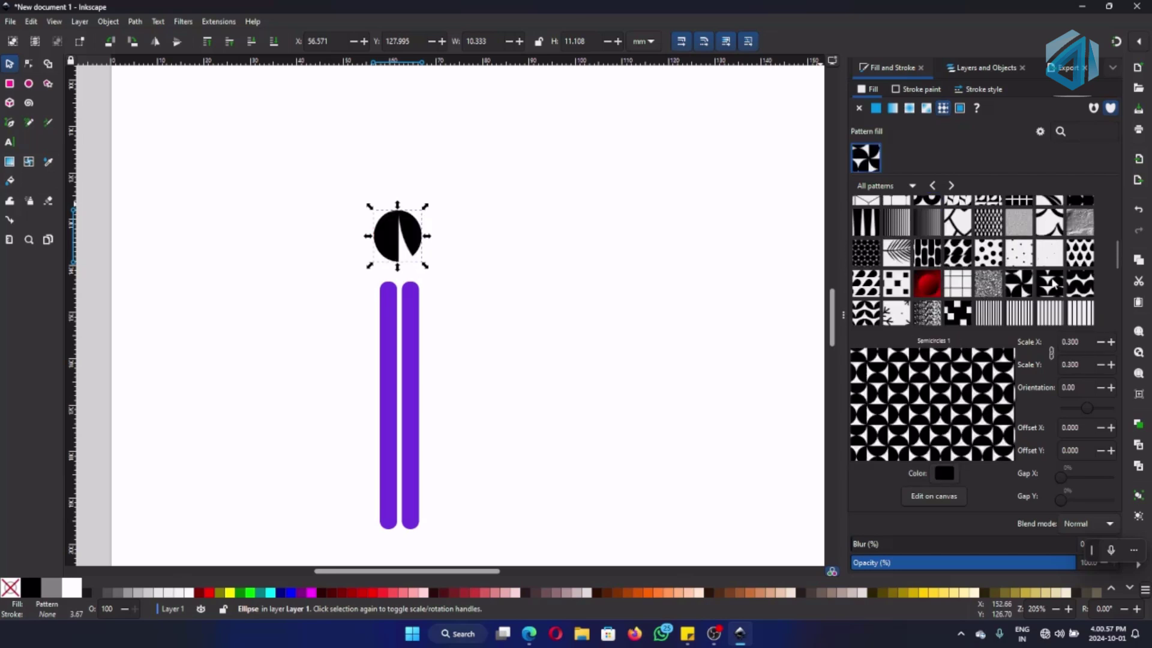
pyautogui.click(1052, 284)
pyautogui.click(1020, 283)
# Change the ellipse's pattern colour to green with a hue of about 103
pyautogui.click(944, 473)
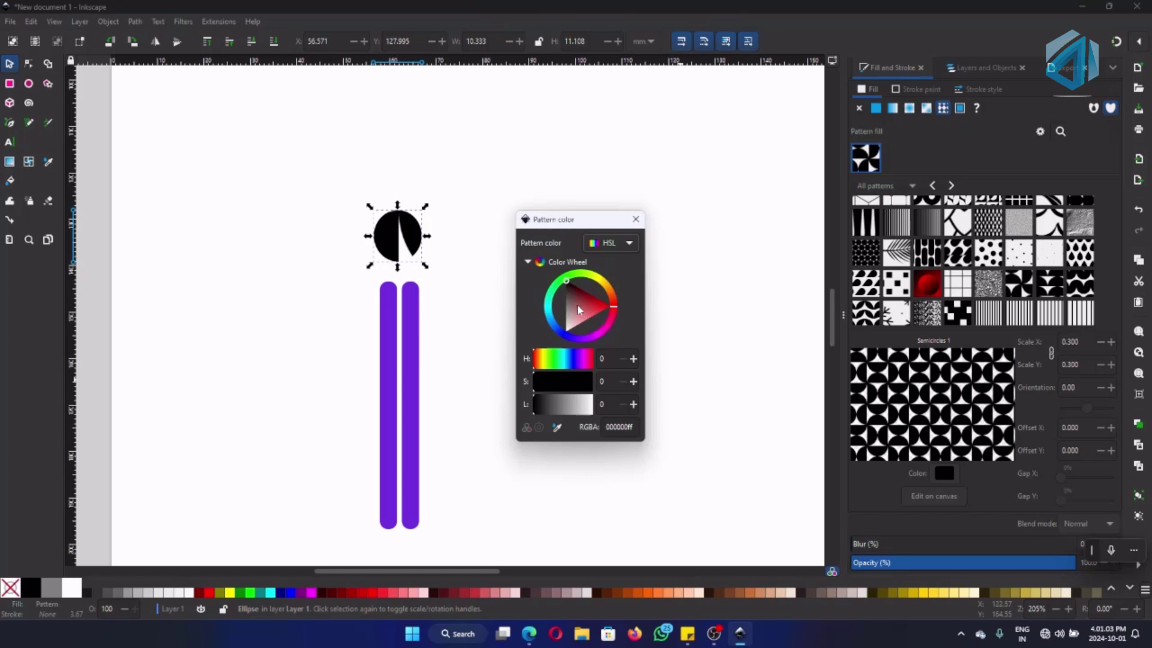
pyautogui.moveTo(579, 309); pyautogui.dragTo(592, 307)
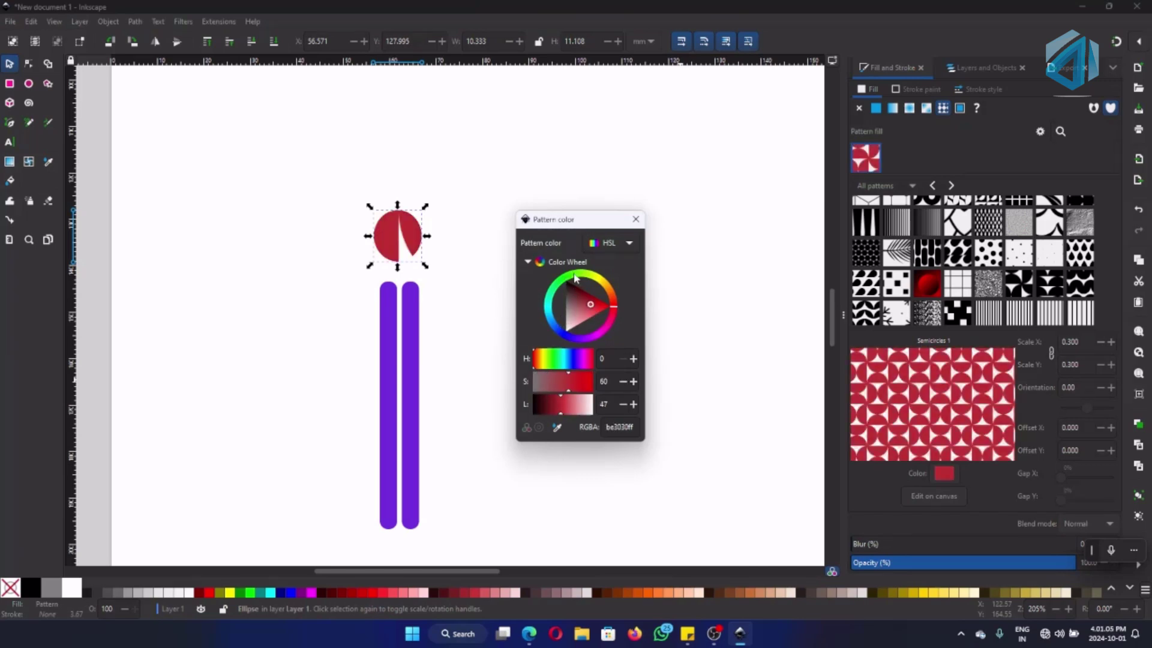
pyautogui.click(574, 278)
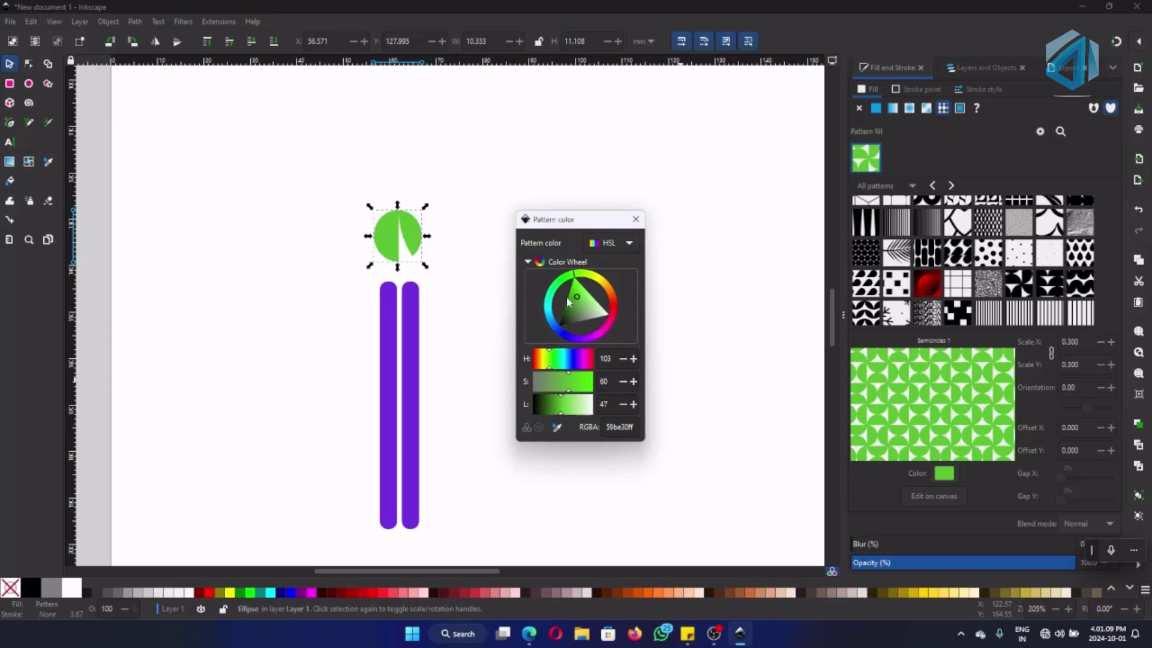
pyautogui.moveTo(567, 298); pyautogui.dragTo(570, 297)
pyautogui.click(636, 219)
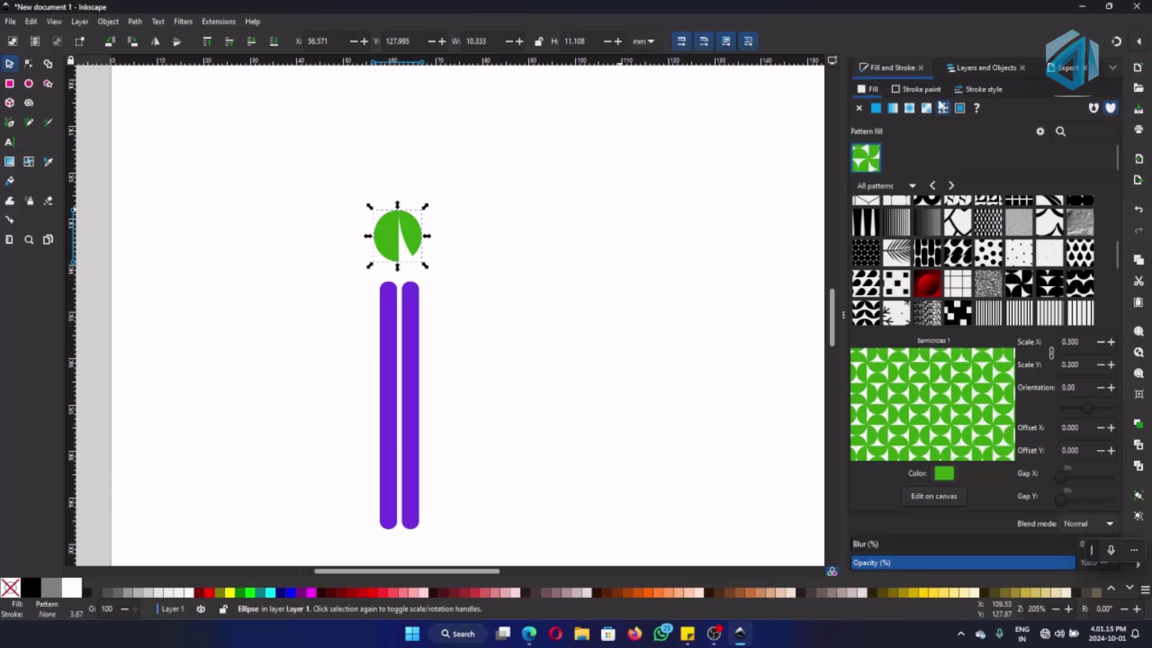
# Examine the layer's object list and how the letter i sits on the page
pyautogui.click(981, 67)
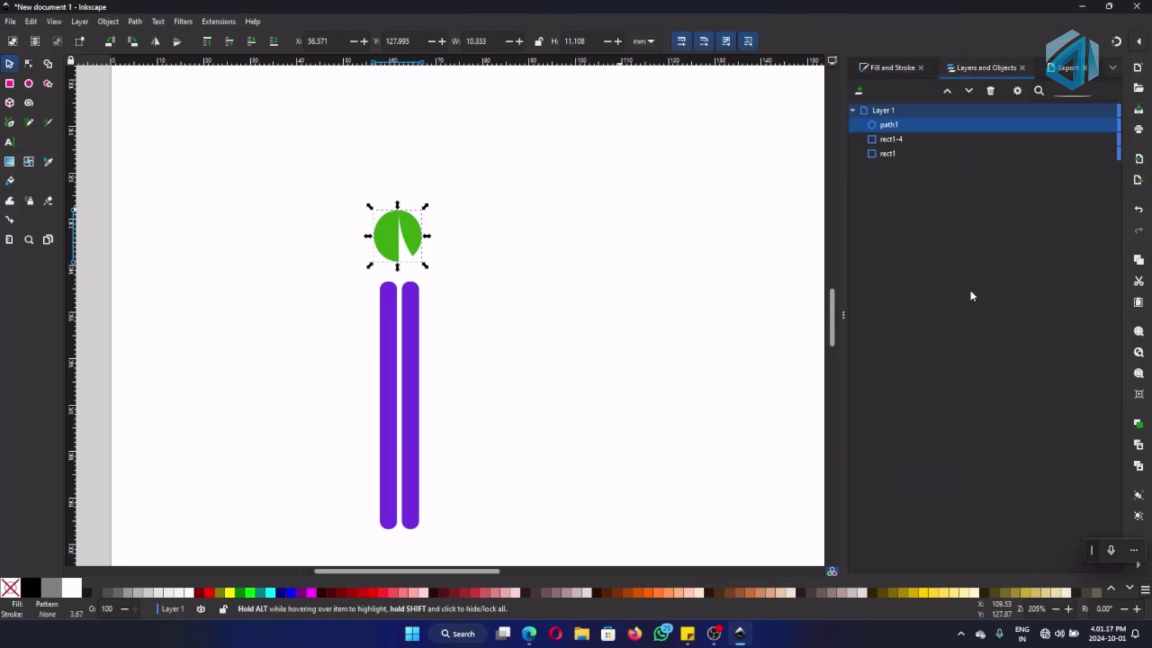
pyautogui.click(610, 404)
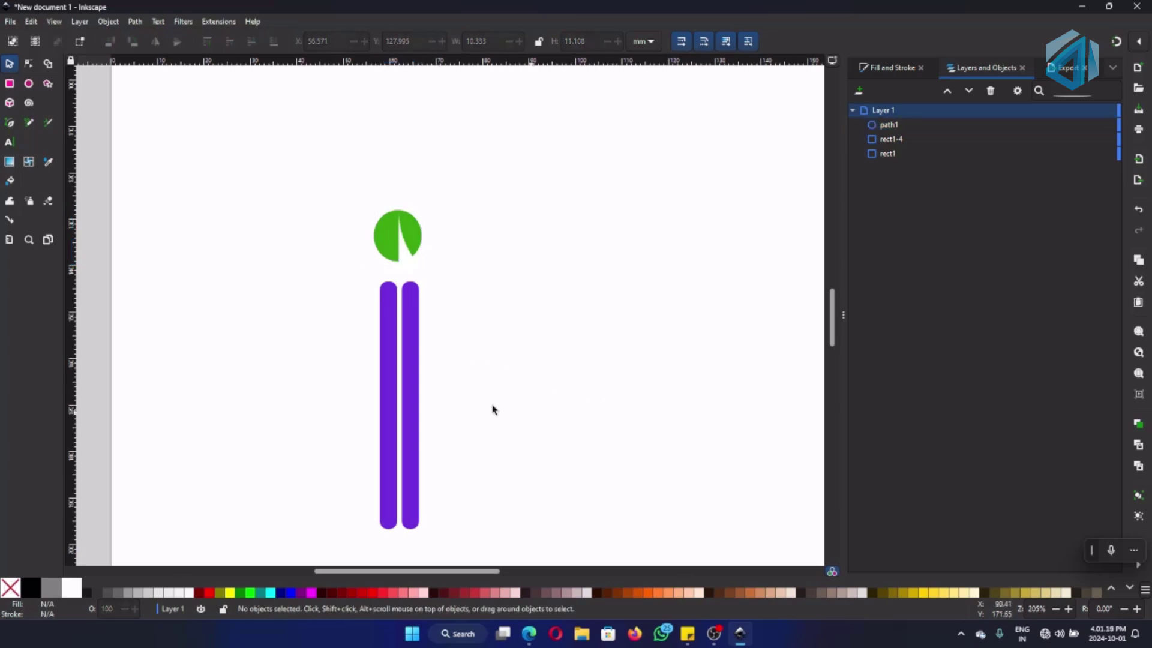
pyautogui.scroll(-2, 384, 375)
pyautogui.scroll(-2, 436, 457)
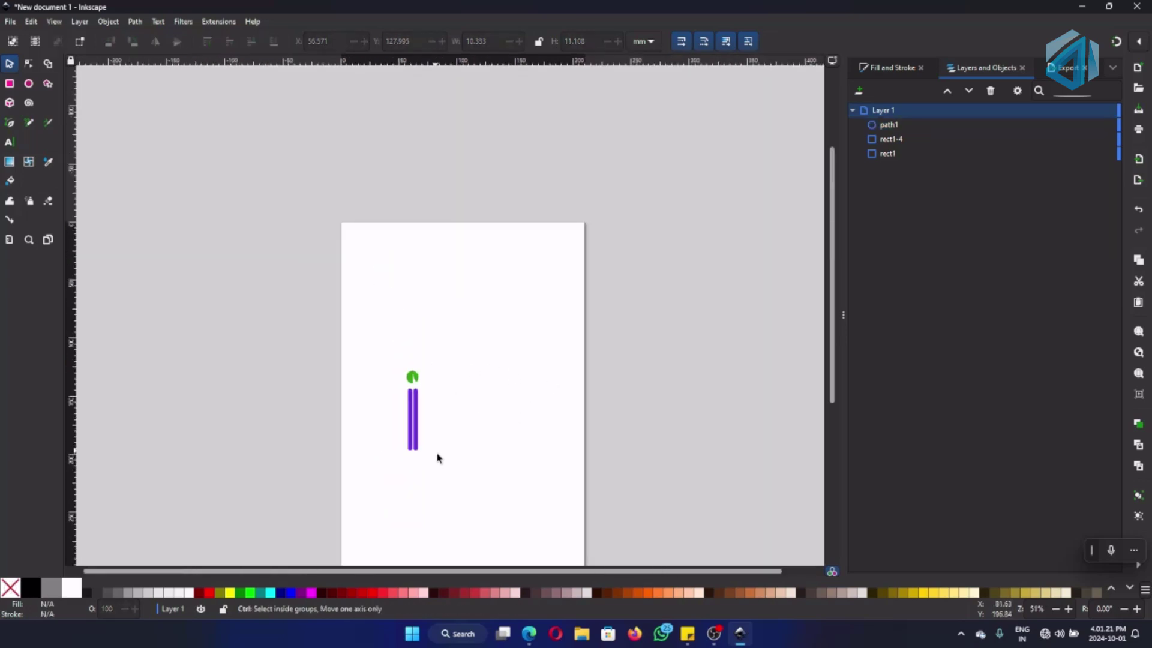
pyautogui.scroll(2, 434, 508)
pyautogui.scroll(2, 433, 508)
pyautogui.scroll(-1, 437, 494)
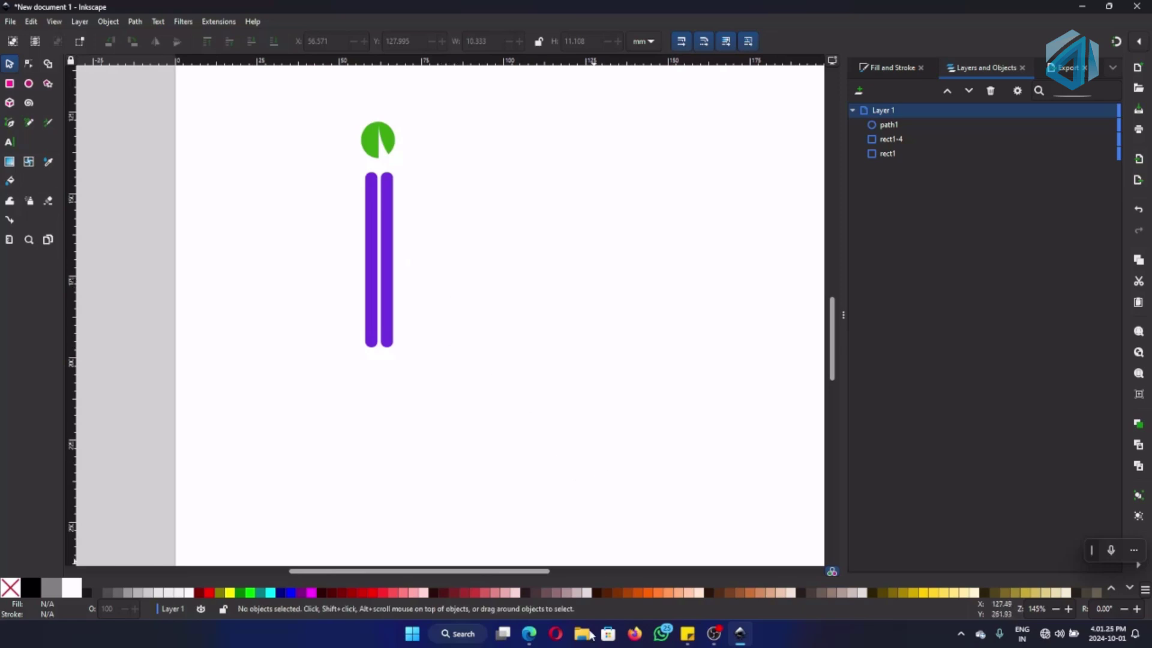
# Check ia_logo.svg in the browser, then draw a circle about 59 by 60 mm beside the bars in Inkscape and raise it slightly
pyautogui.click(530, 633)
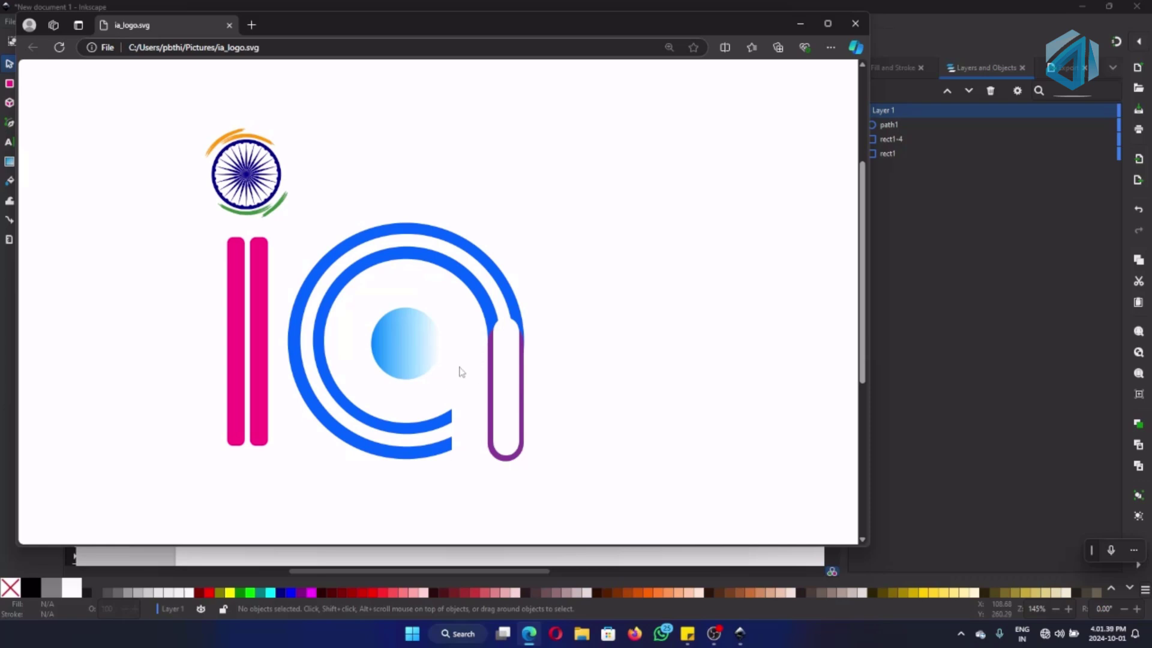
pyautogui.click(804, 26)
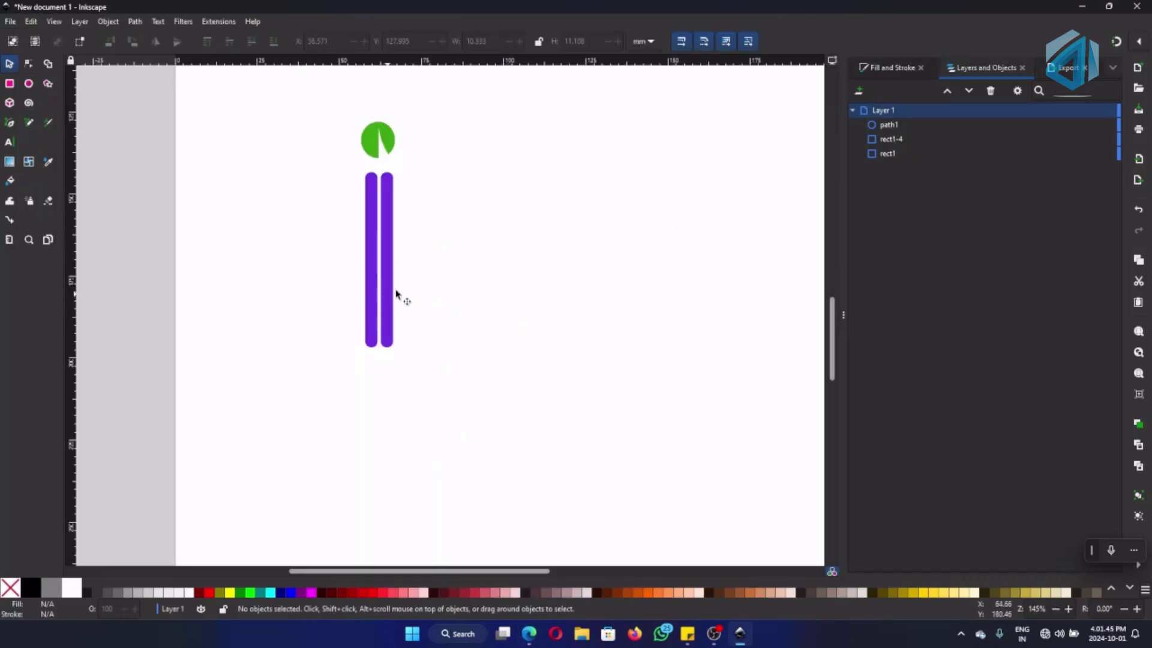
pyautogui.click(28, 83)
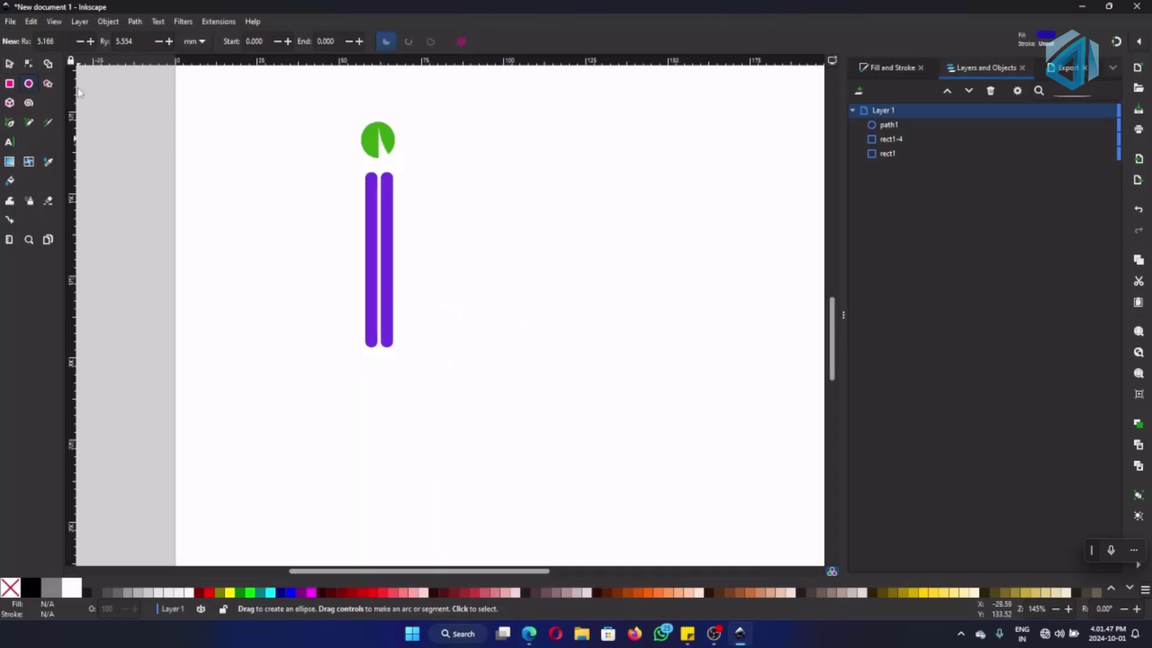
pyautogui.moveTo(420, 173); pyautogui.dragTo(615, 371)
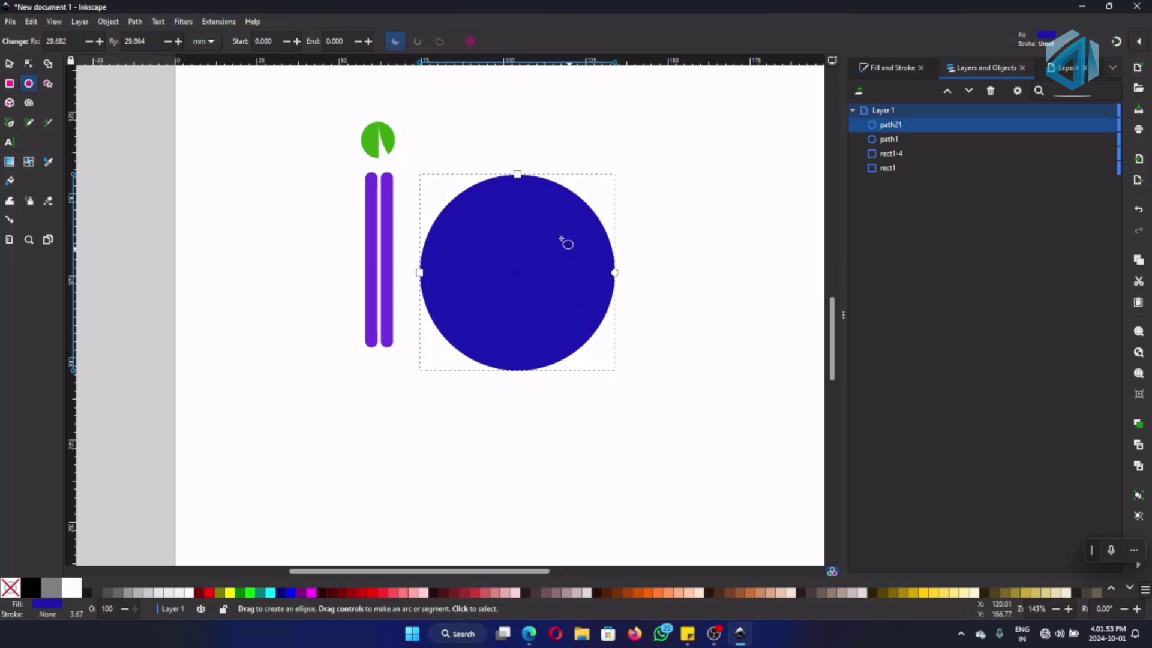
pyautogui.click(10, 64)
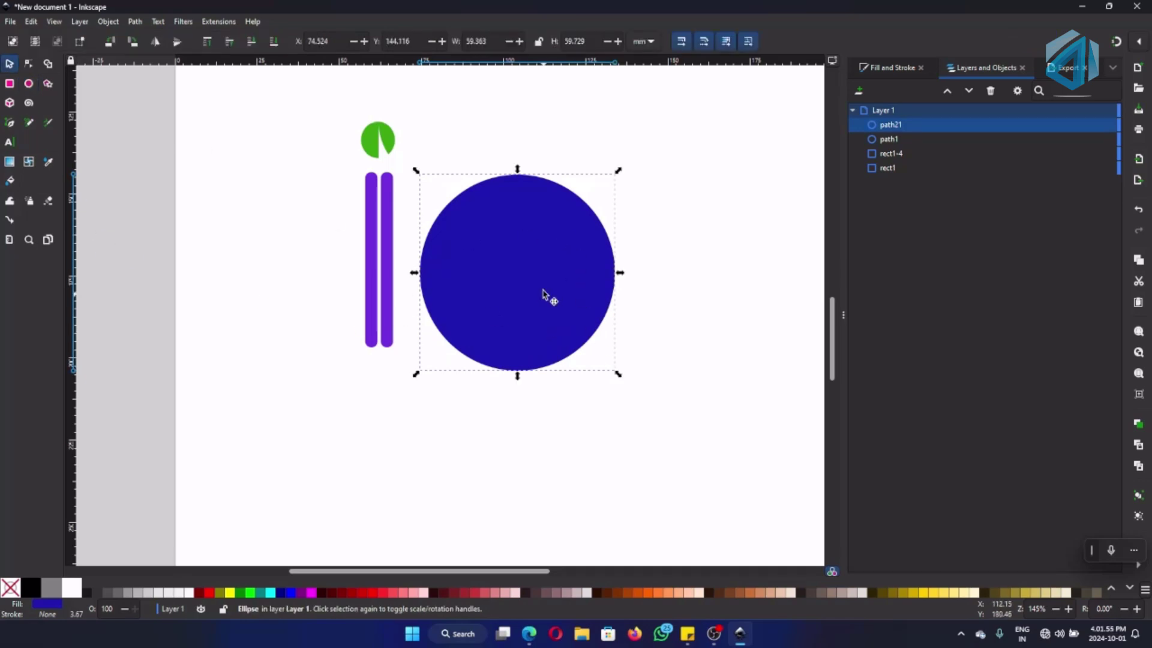
pyautogui.moveTo(540, 287); pyautogui.dragTo(539, 272)
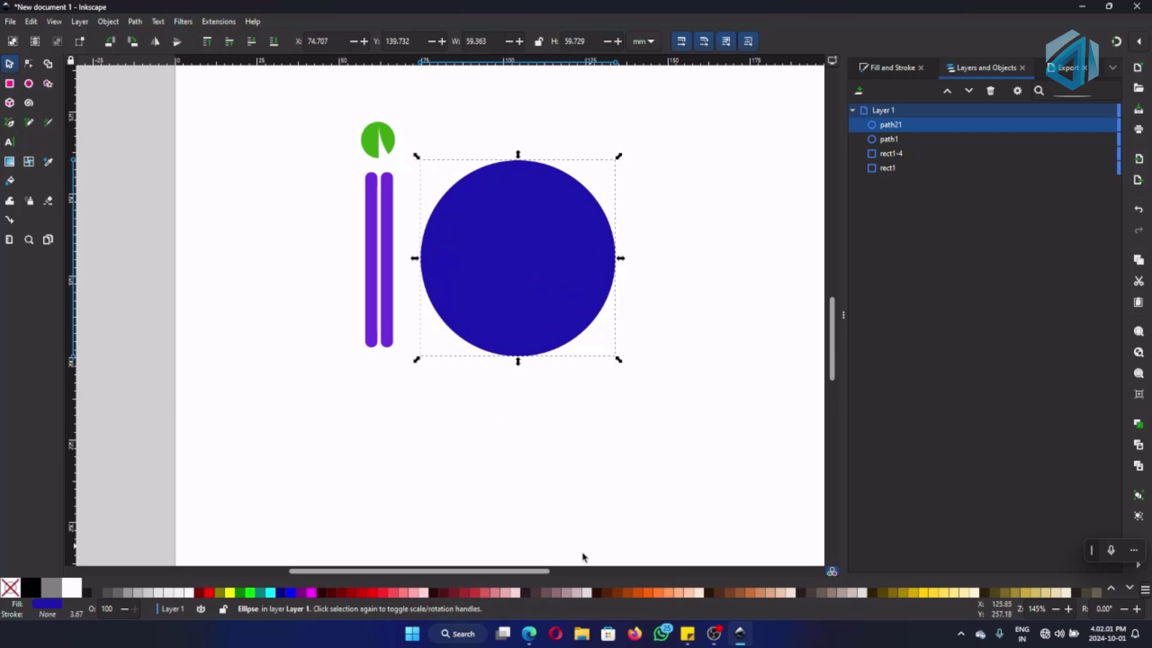
# Check the reference logo in the browser, then give the circle a flat purple stroke (a712c9ff) and remove its fill in Inkscape
pyautogui.click(535, 633)
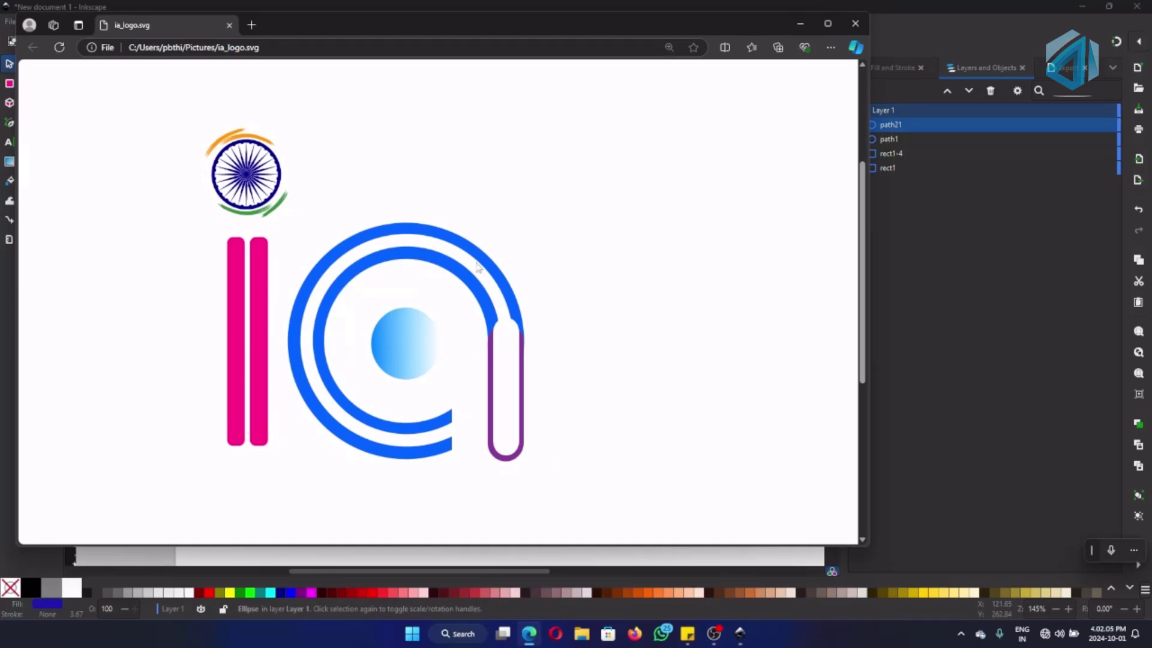
pyautogui.click(800, 23)
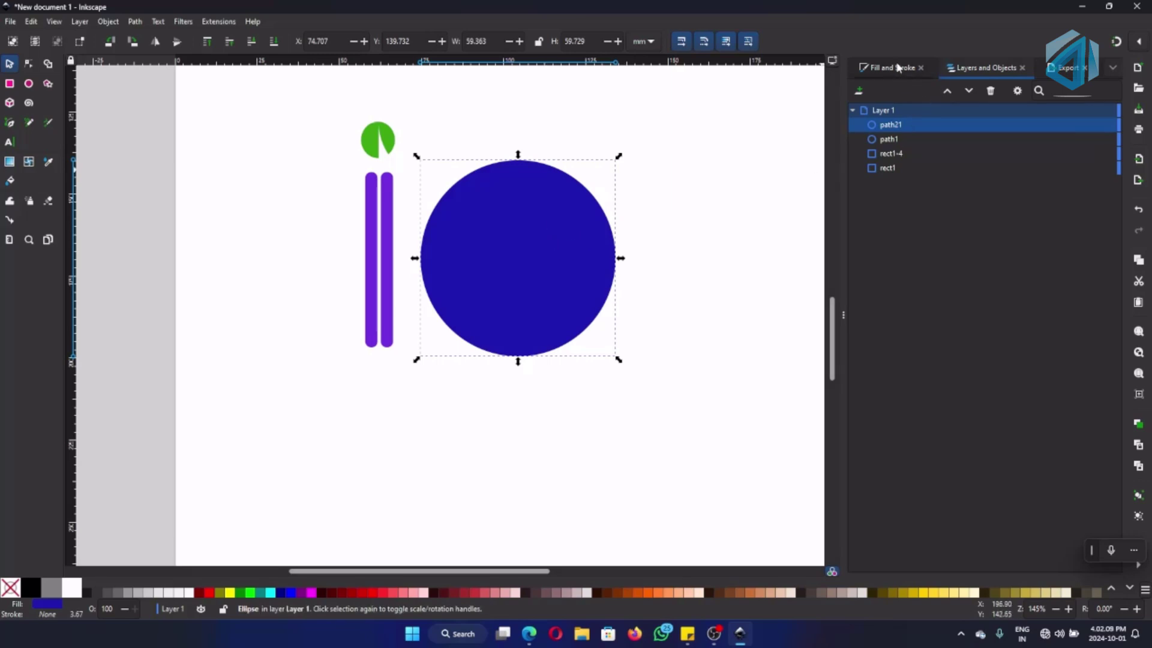
pyautogui.click(898, 68)
pyautogui.click(909, 90)
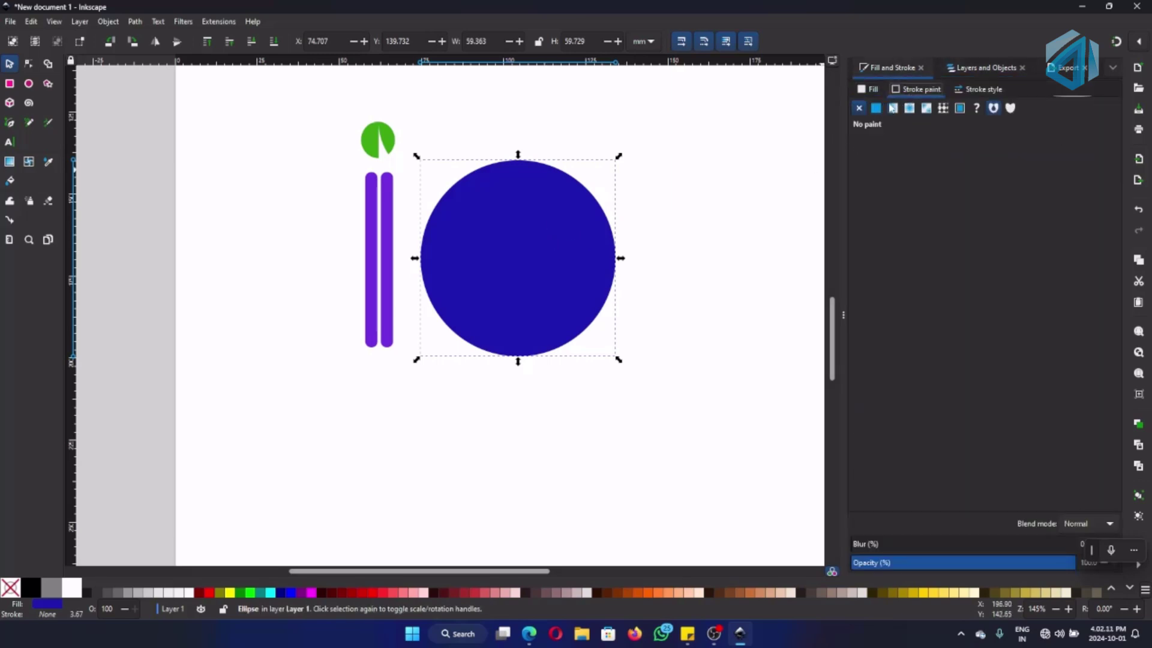
pyautogui.click(876, 109)
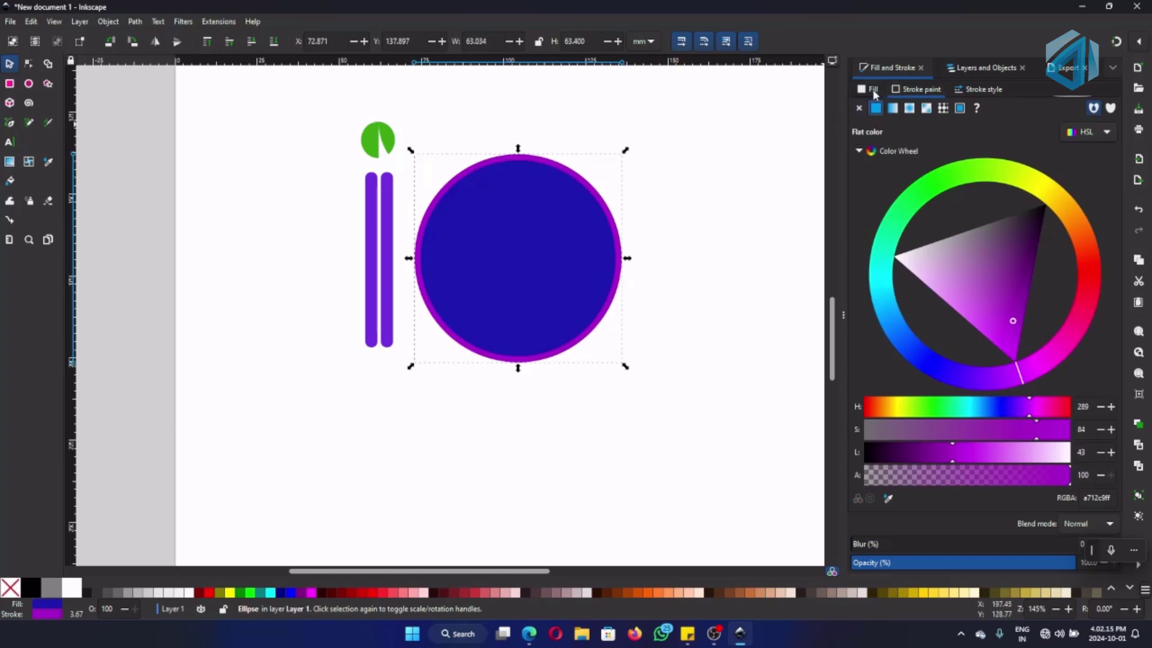
pyautogui.click(874, 92)
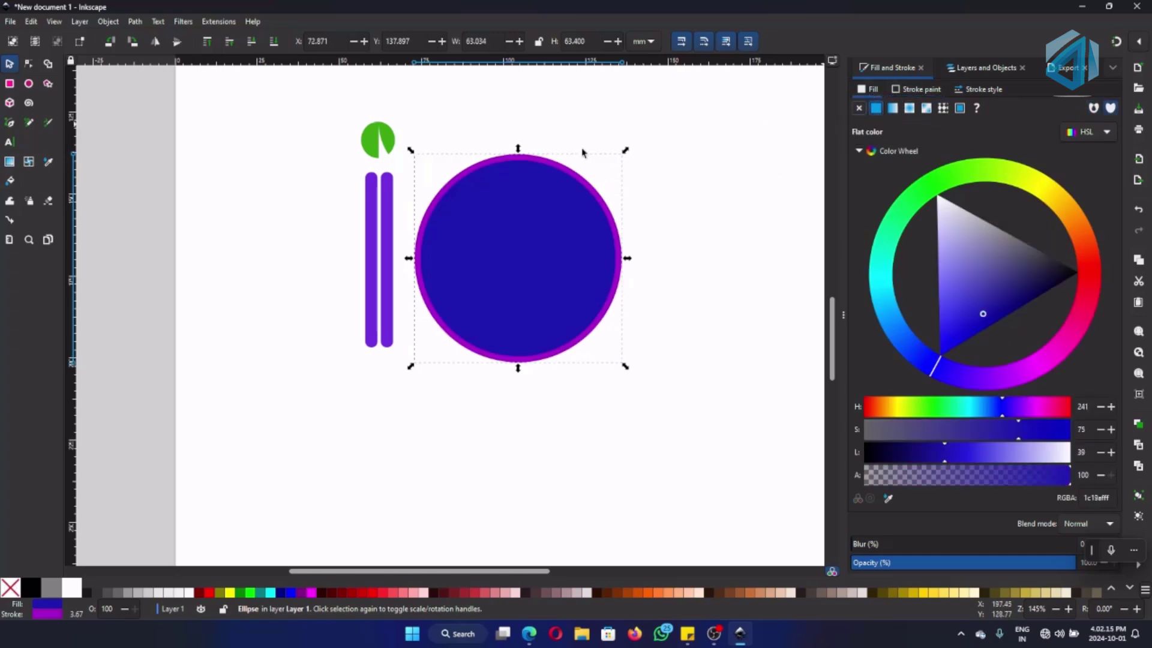
pyautogui.click(859, 108)
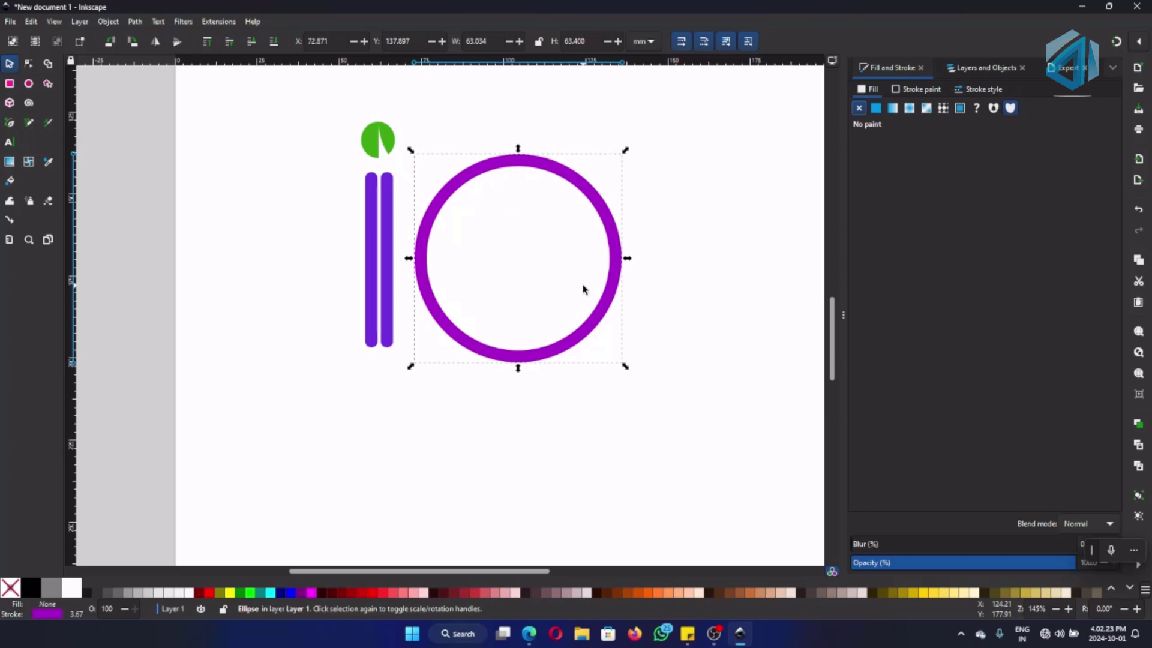
# Check the reference logo in the browser, then try several stroke widths on the ring in Inkscape and set the width to 8.5 mm
pyautogui.click(534, 636)
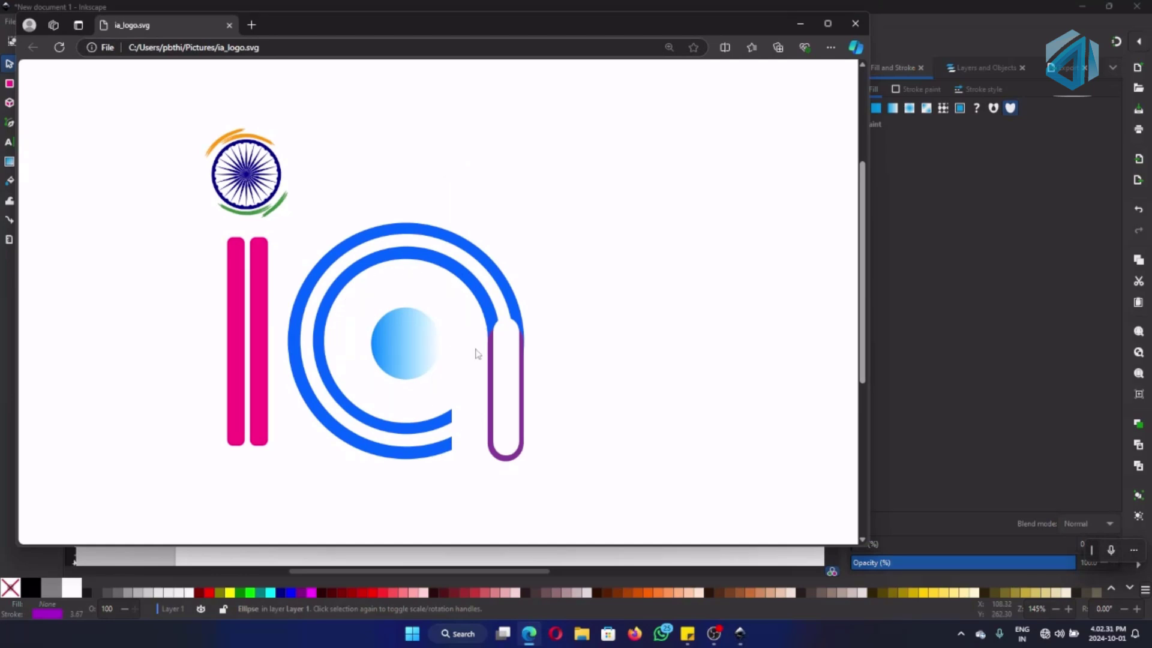
pyautogui.click(801, 24)
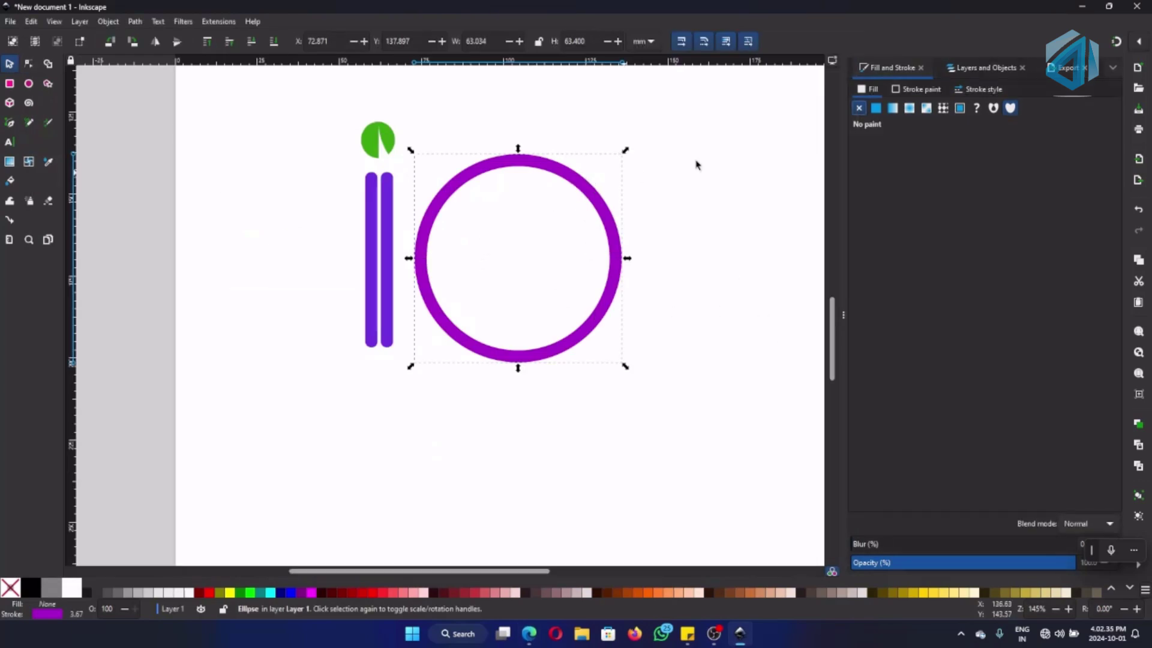
pyautogui.click(925, 96)
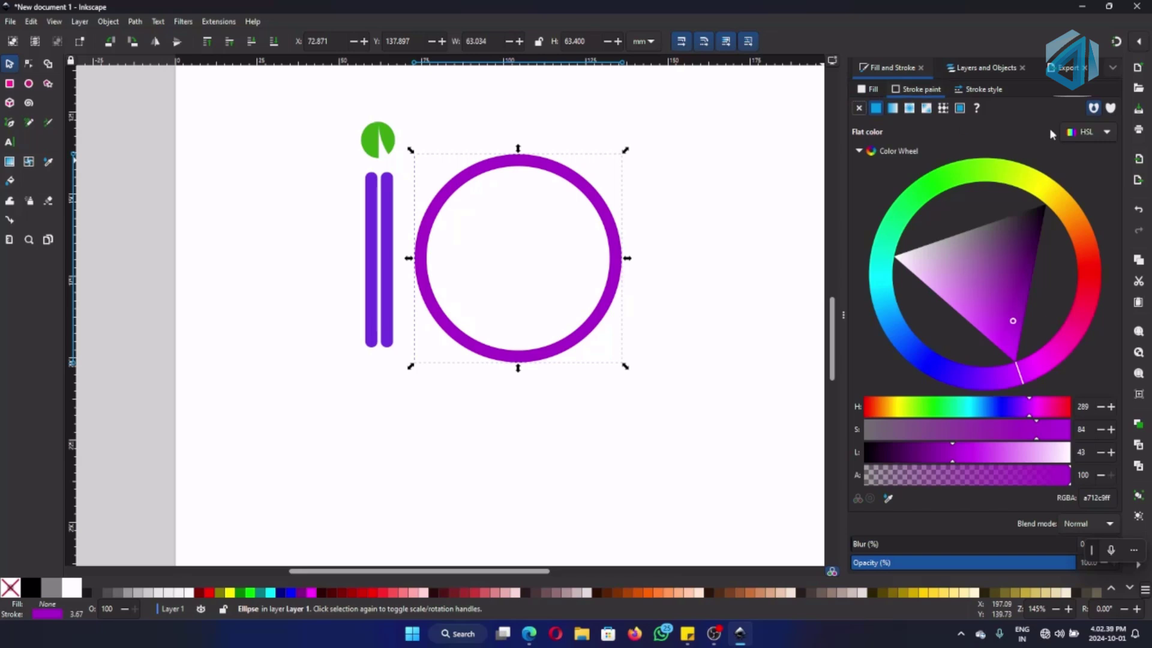
pyautogui.click(990, 90)
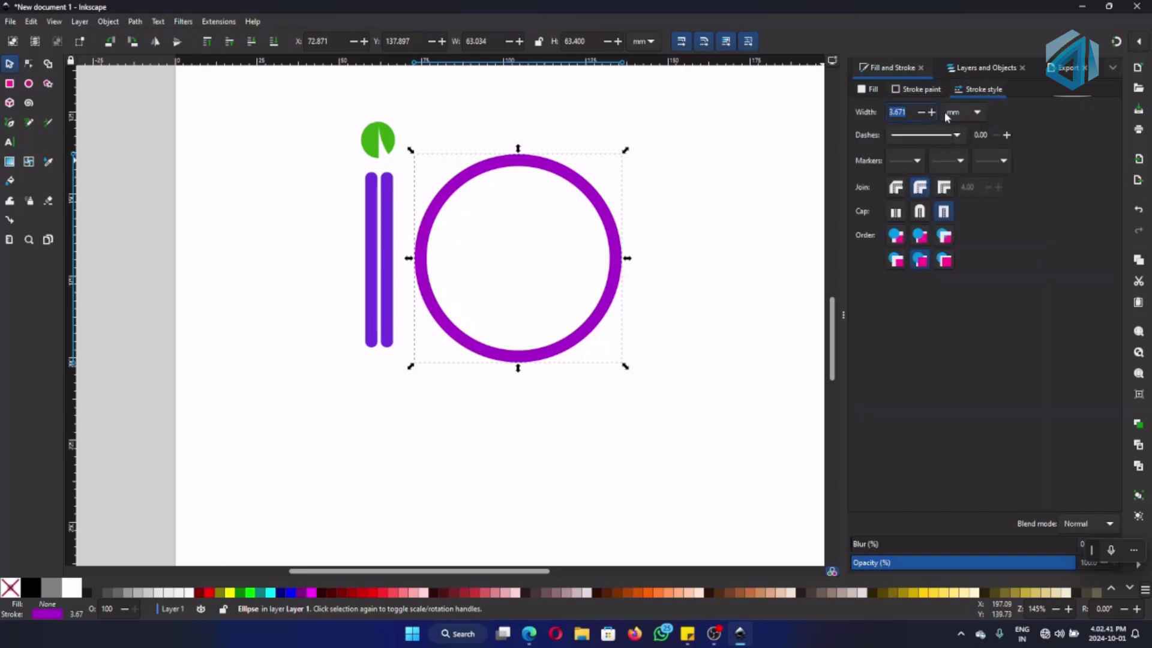
pyautogui.click(893, 115)
pyautogui.press('Return')
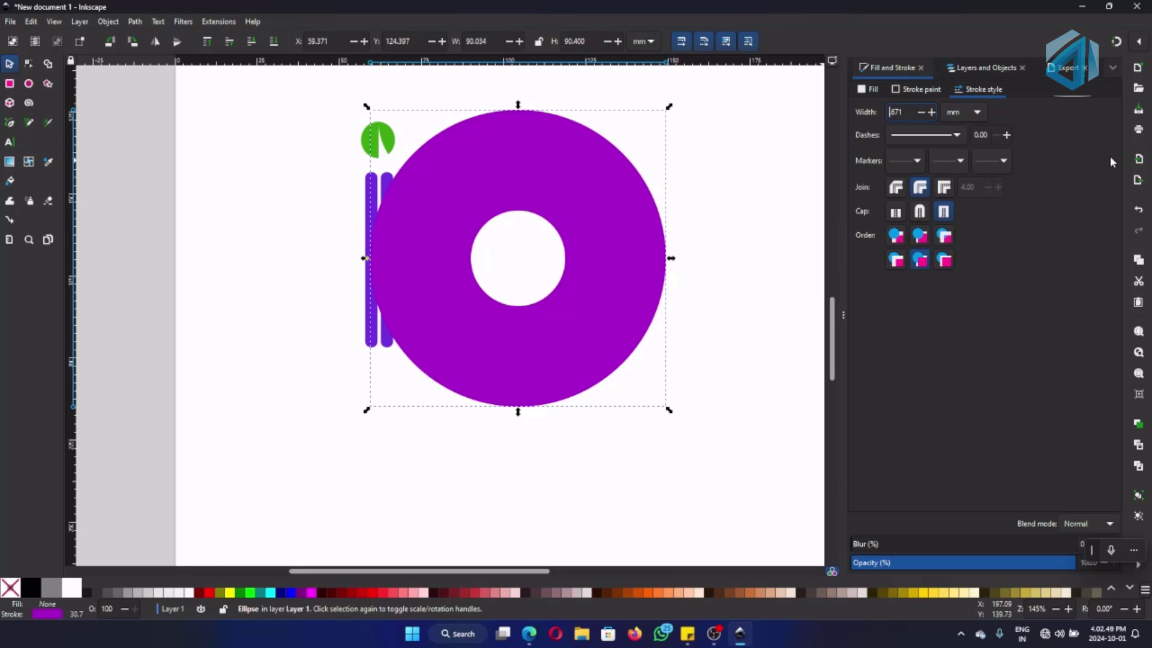
pyautogui.press('Return')
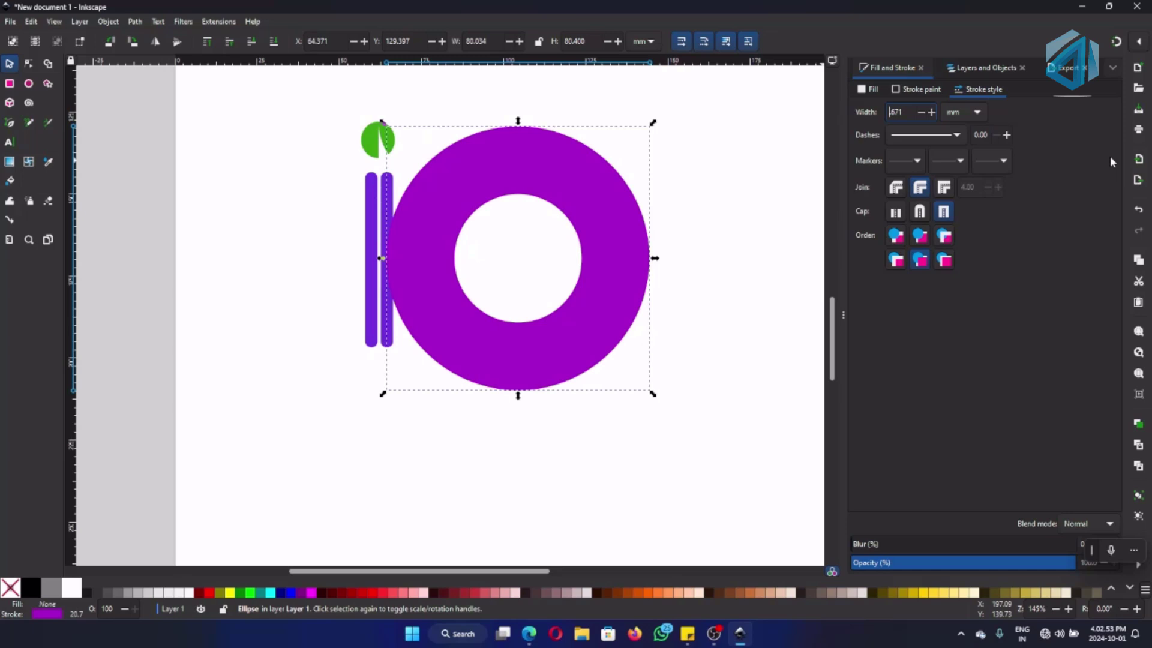
pyautogui.press('Return')
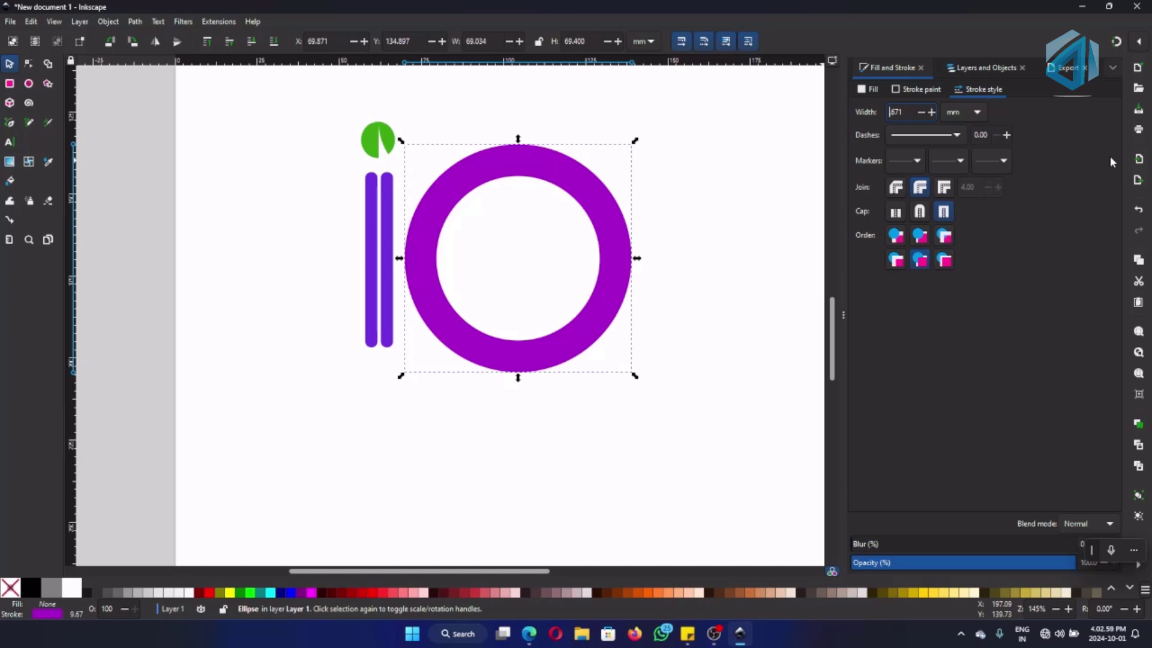
pyautogui.press('Return')
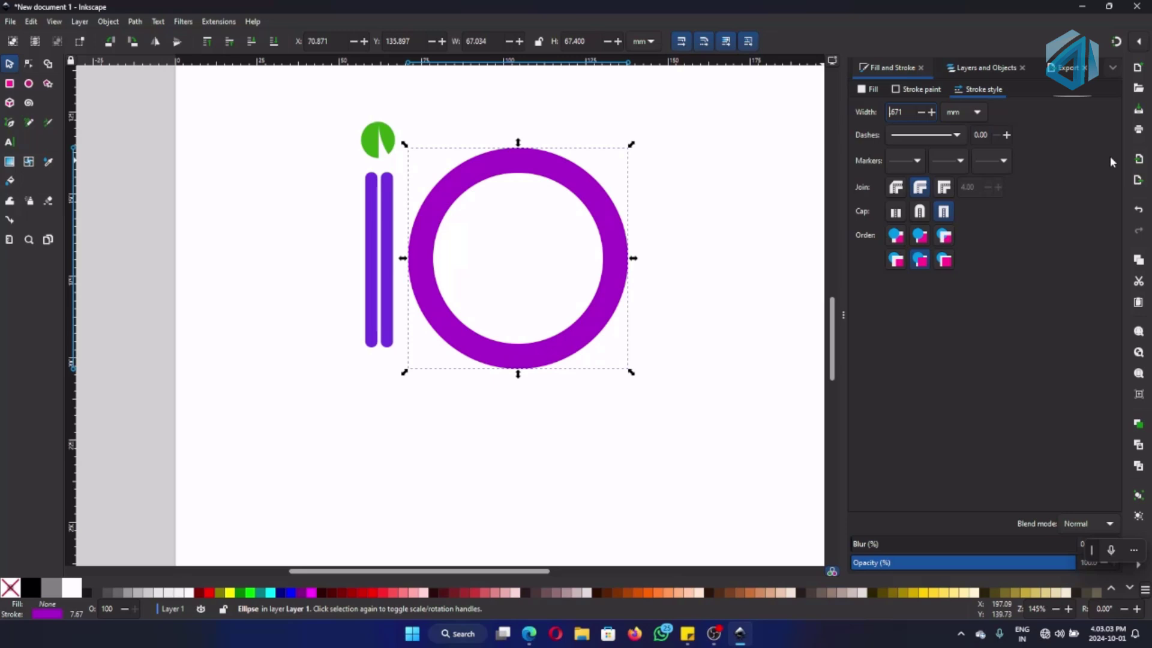
pyautogui.press('Return')
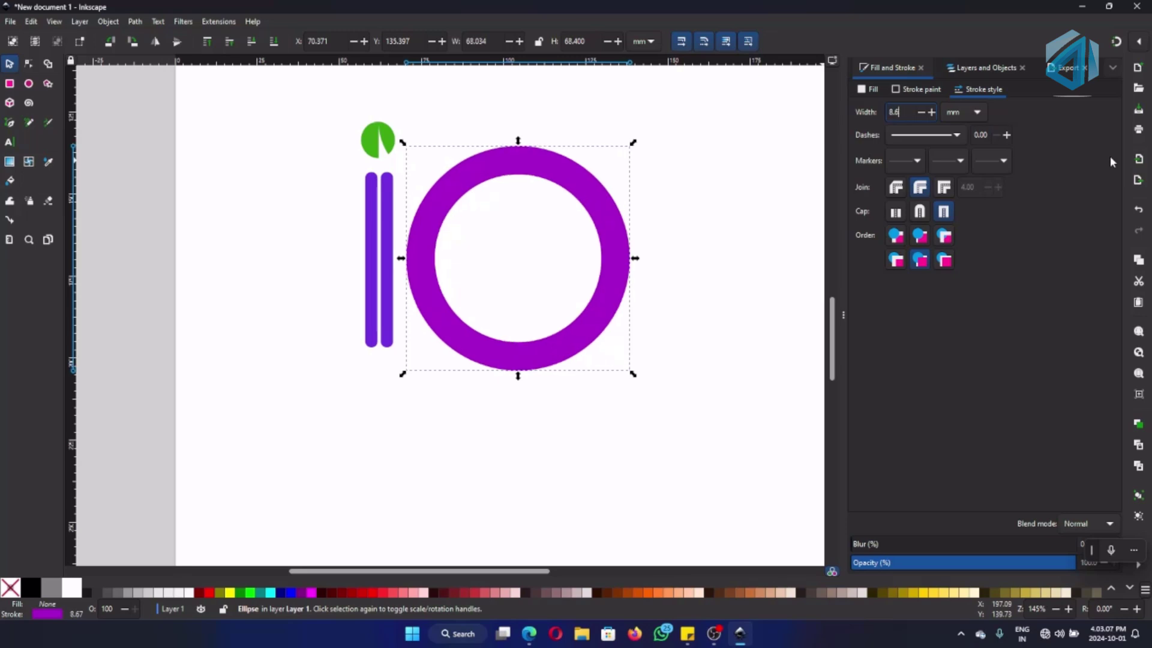
pyautogui.write('8.5')
pyautogui.press('Return')
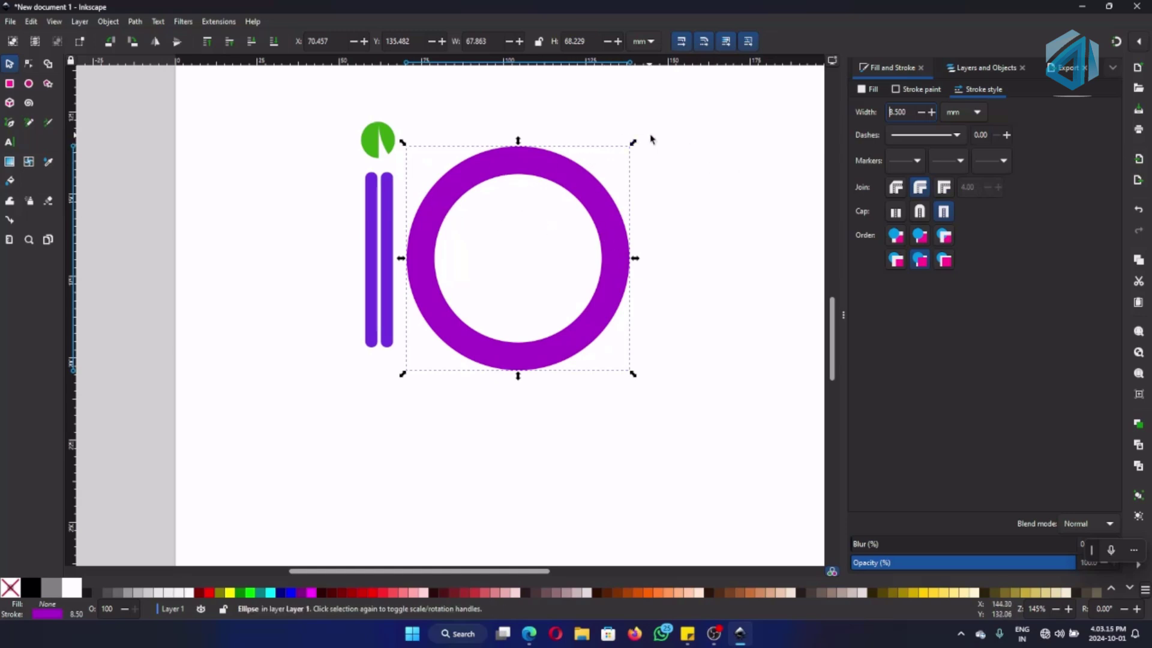
# Shrink the ring to about 58 by 60 mm, reposition it beside the bars, and compare it with the reference logo in the browser
pyautogui.moveTo(635, 144); pyautogui.dragTo(606, 170)
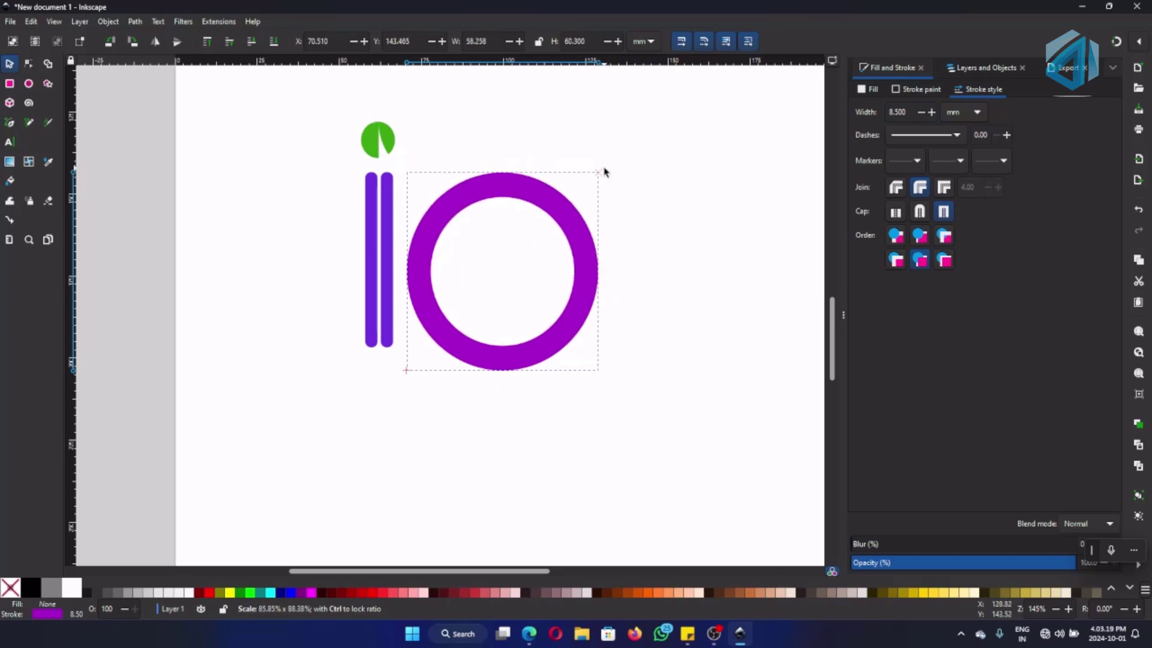
pyautogui.moveTo(558, 200)
pyautogui.mouseDown()
pyautogui.moveTo(569, 183)
pyautogui.moveTo(547, 184)
pyautogui.moveTo(557, 187)
pyautogui.mouseUp()
pyautogui.click(690, 187)
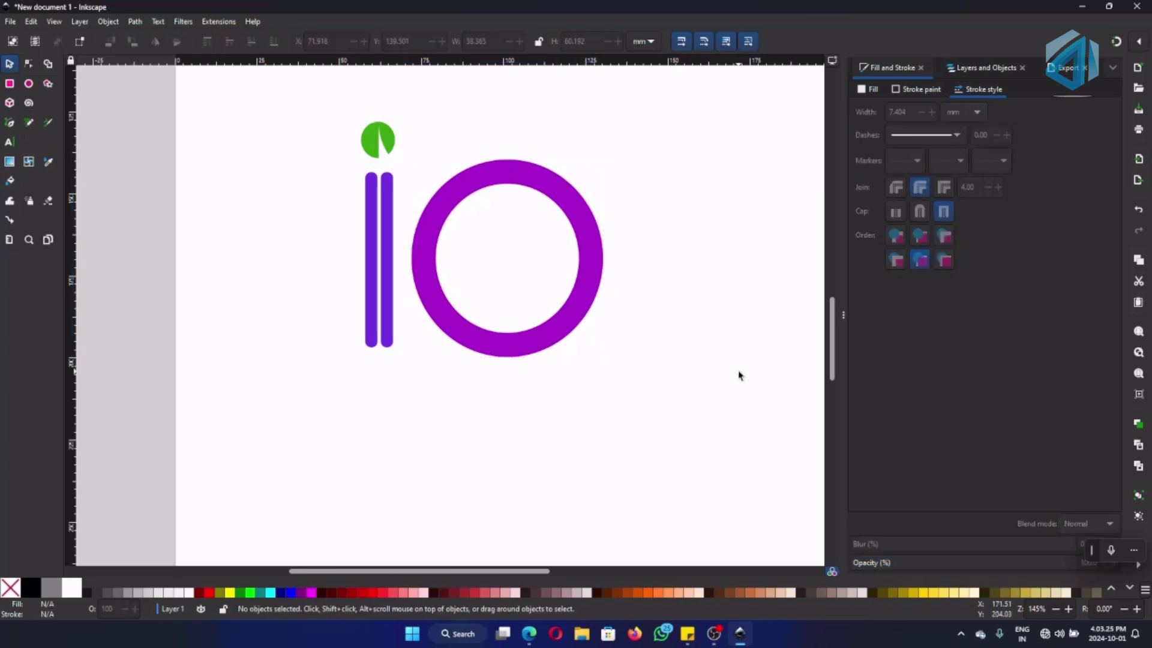
pyautogui.click(529, 634)
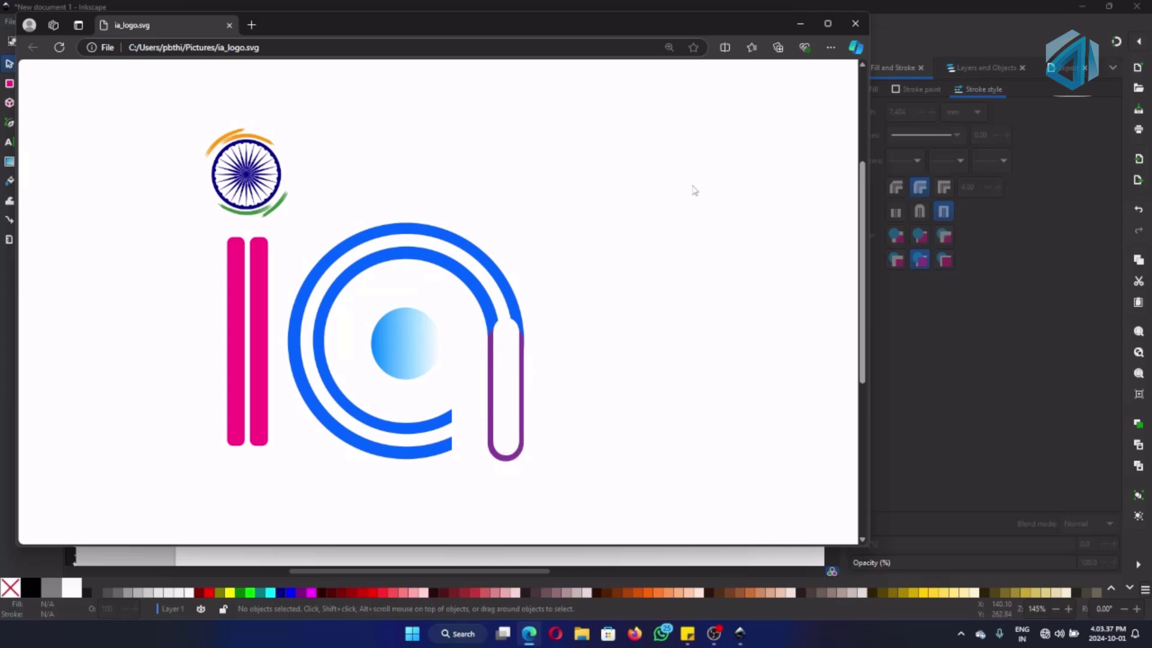
pyautogui.click(801, 24)
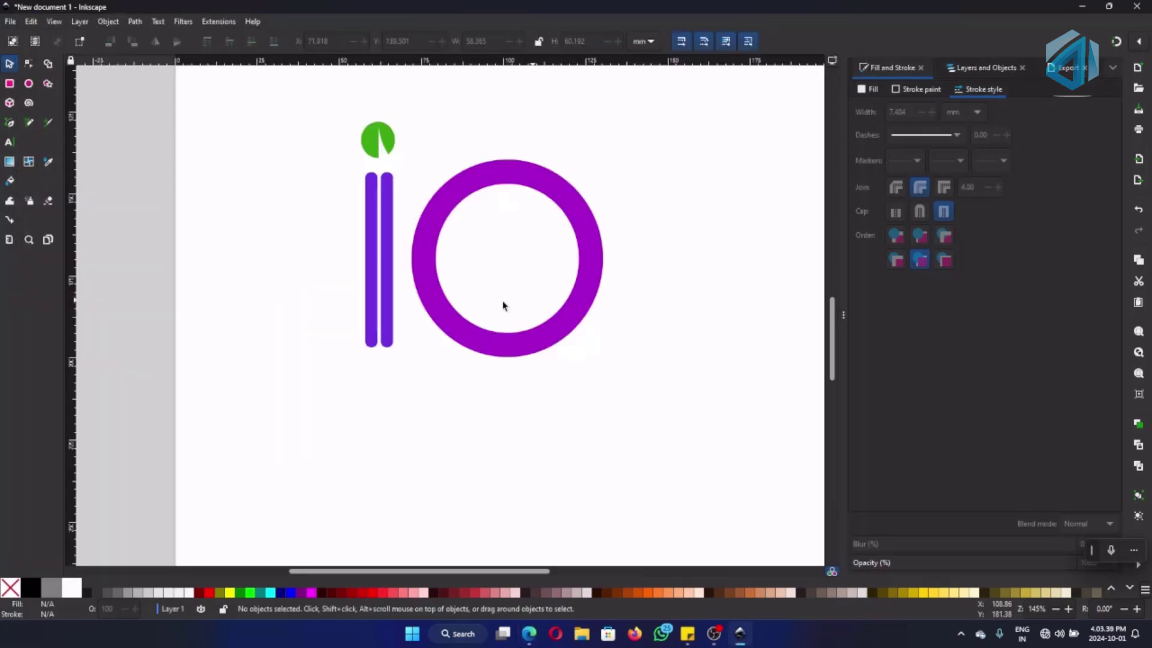
# Draw a purple rounded bar over the ring's side facing away from the i and narrow it to about 8 mm
pyautogui.click(12, 86)
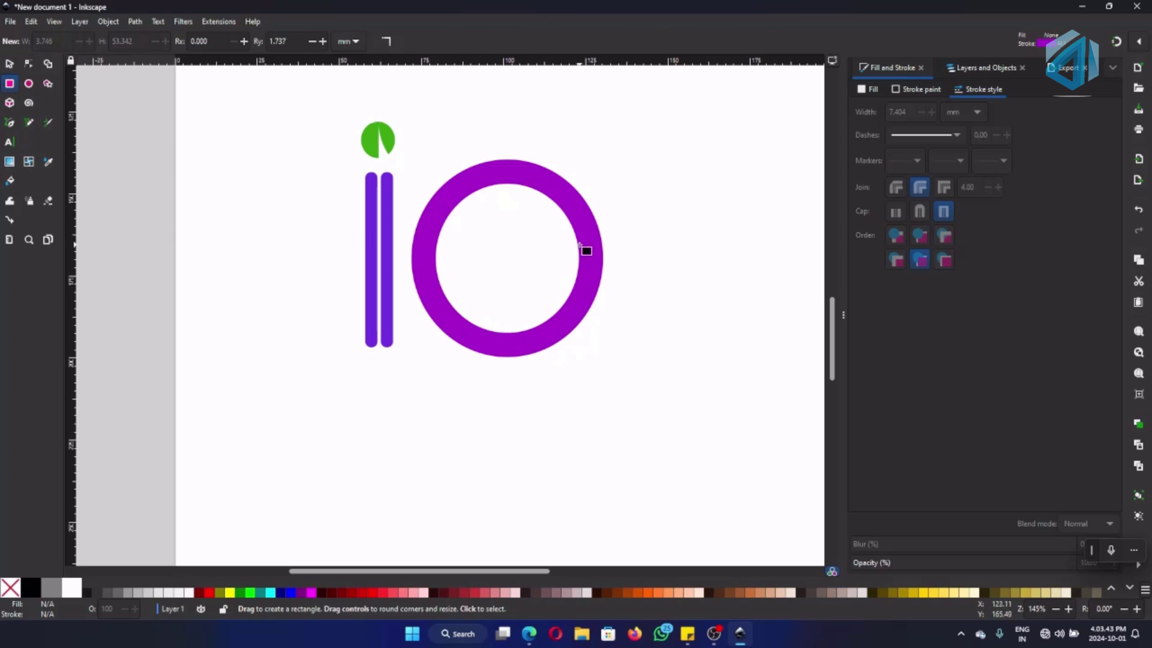
pyautogui.moveTo(581, 248)
pyautogui.mouseDown()
pyautogui.moveTo(595, 409)
pyautogui.moveTo(586, 449)
pyautogui.moveTo(594, 354)
pyautogui.mouseUp()
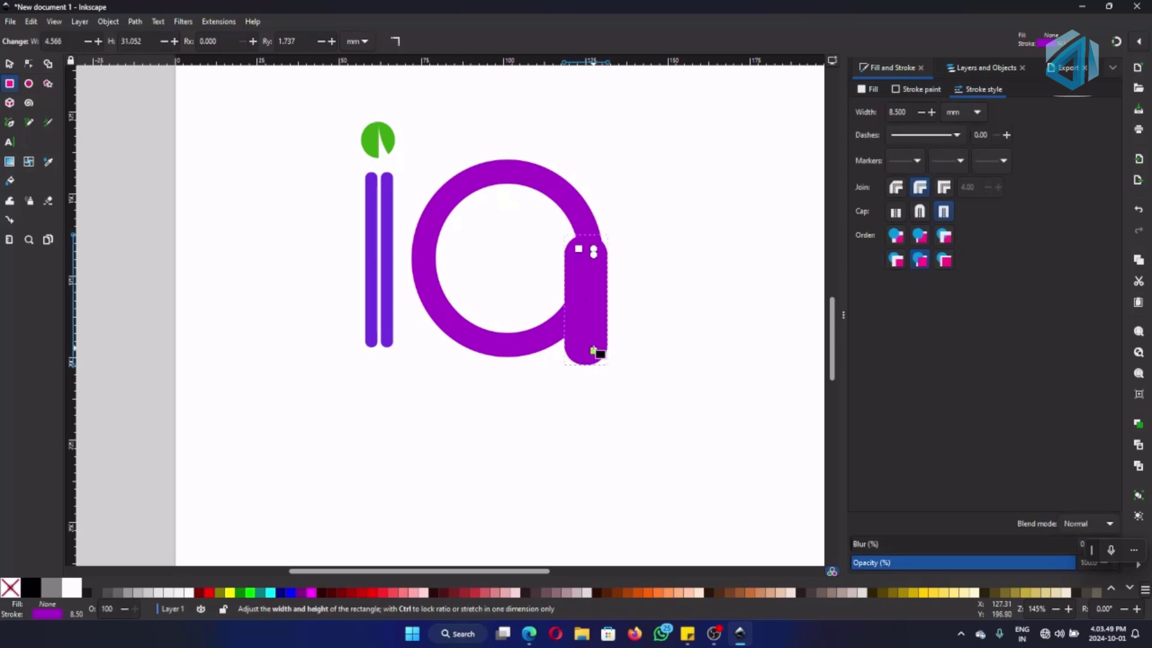
pyautogui.scroll(4, 593, 283)
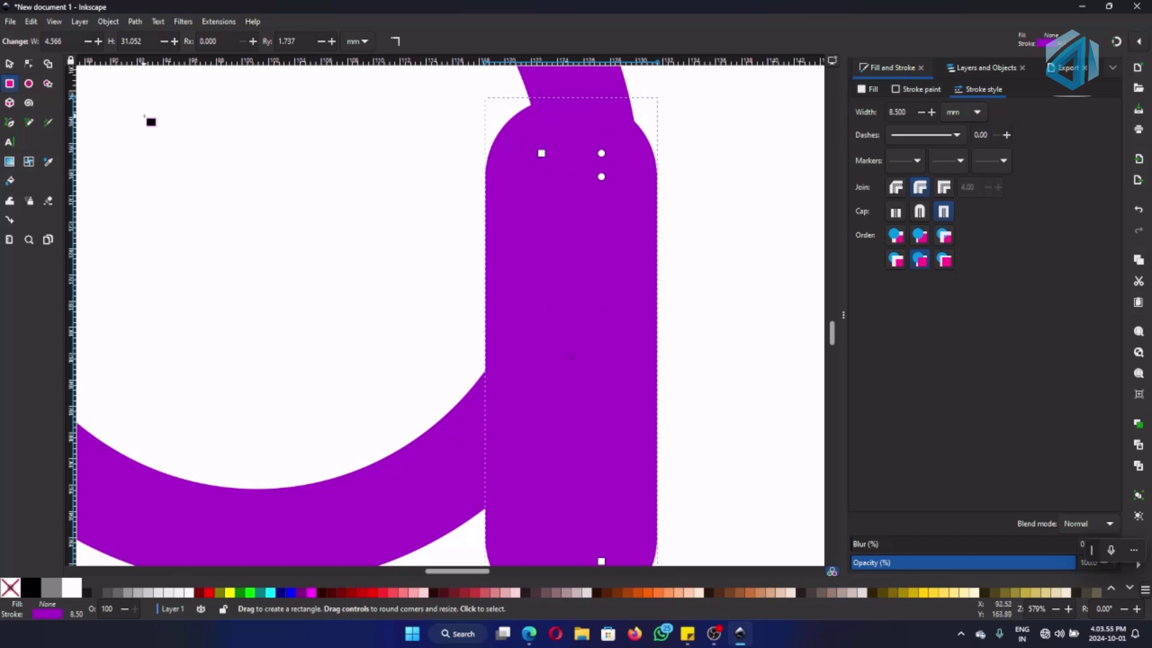
pyautogui.click(10, 64)
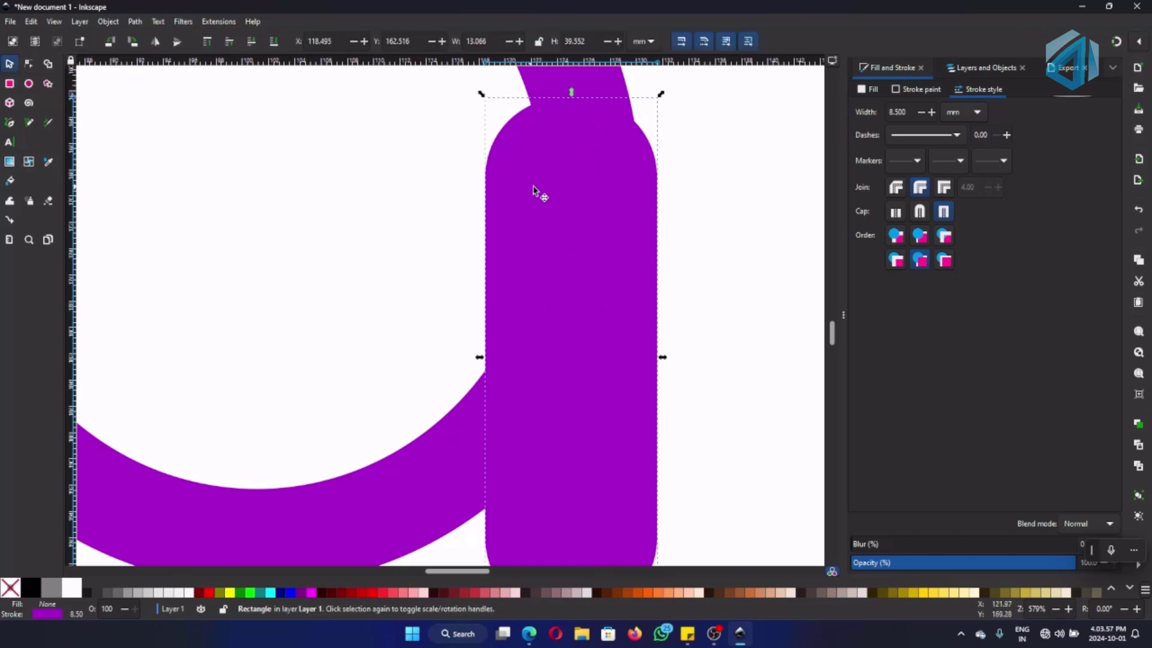
pyautogui.moveTo(478, 357); pyautogui.dragTo(533, 358)
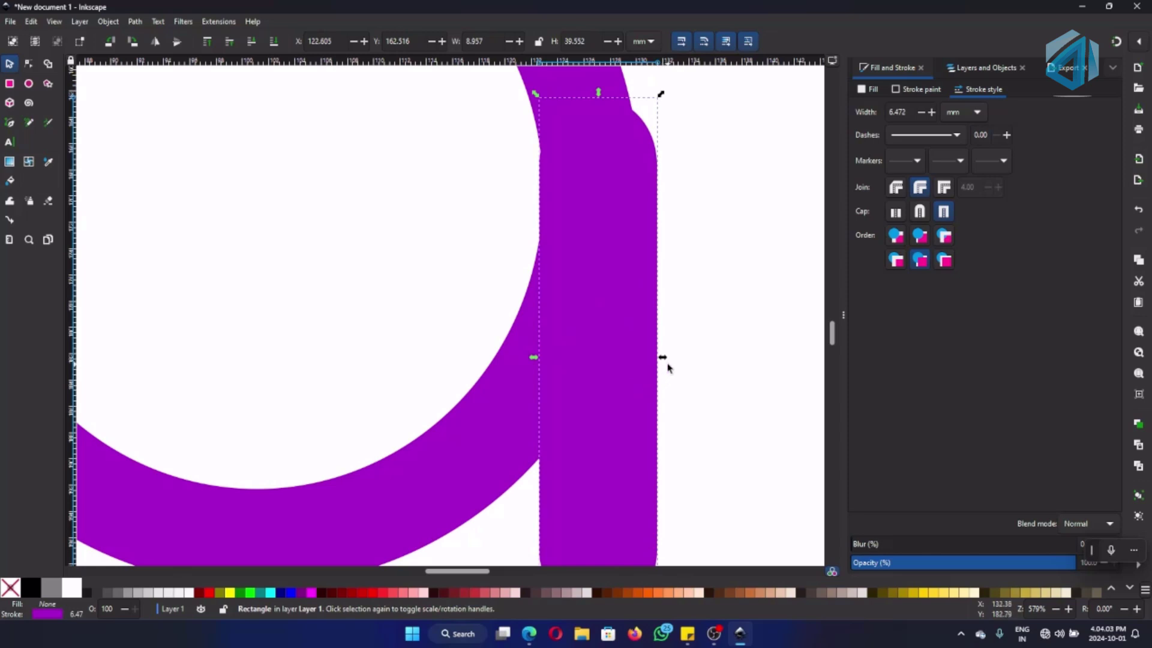
pyautogui.moveTo(662, 357)
pyautogui.mouseDown()
pyautogui.moveTo(642, 363)
pyautogui.moveTo(656, 363)
pyautogui.mouseUp()
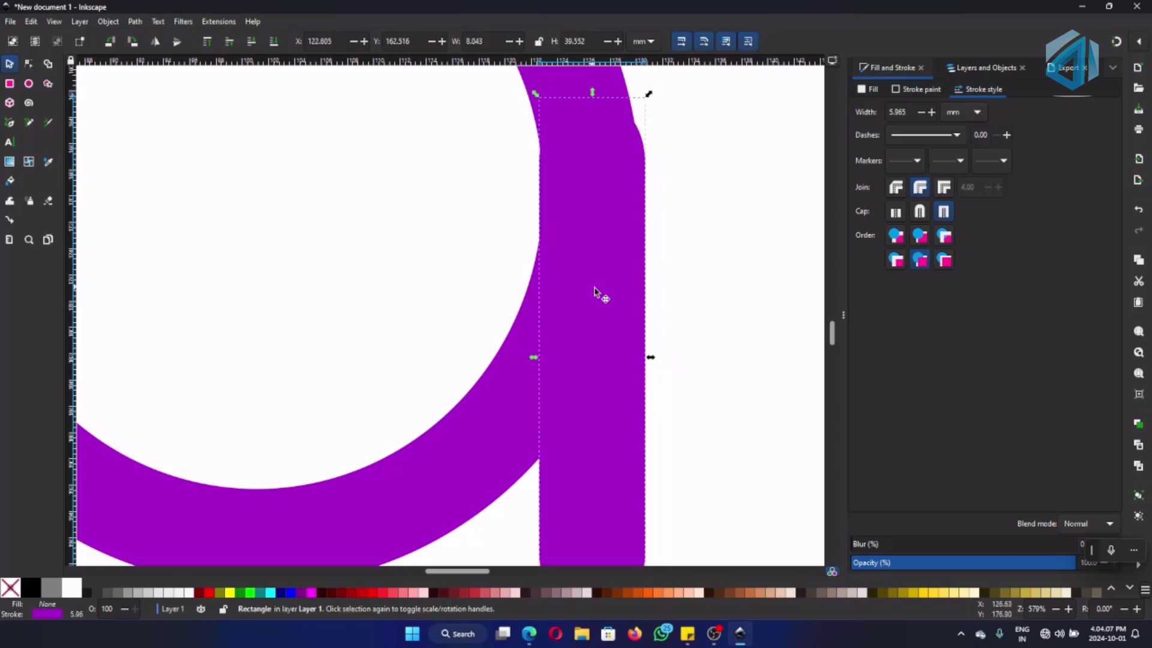
# Resize the bar to about 7.4 by 36 mm so its upper end blends into the ring's inner and outer edges
pyautogui.scroll(5, 596, 287)
pyautogui.scroll(5, 602, 437)
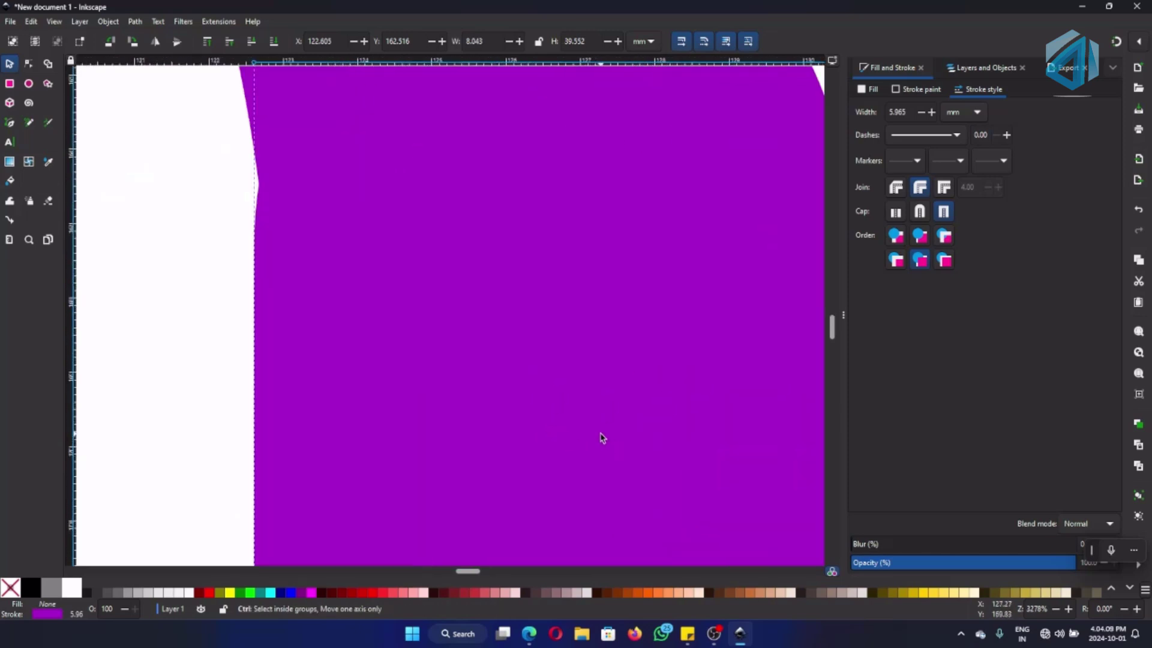
pyautogui.scroll(-2, 602, 437)
pyautogui.scroll(1, 602, 436)
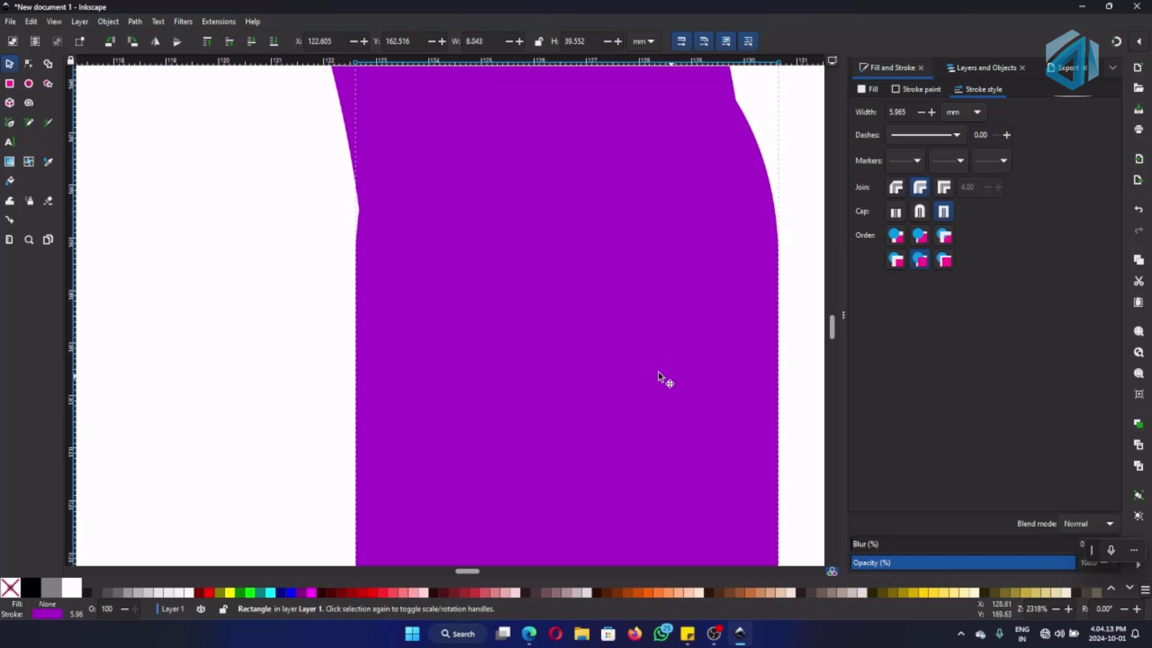
pyautogui.scroll(-2, 657, 373)
pyautogui.scroll(1, 654, 375)
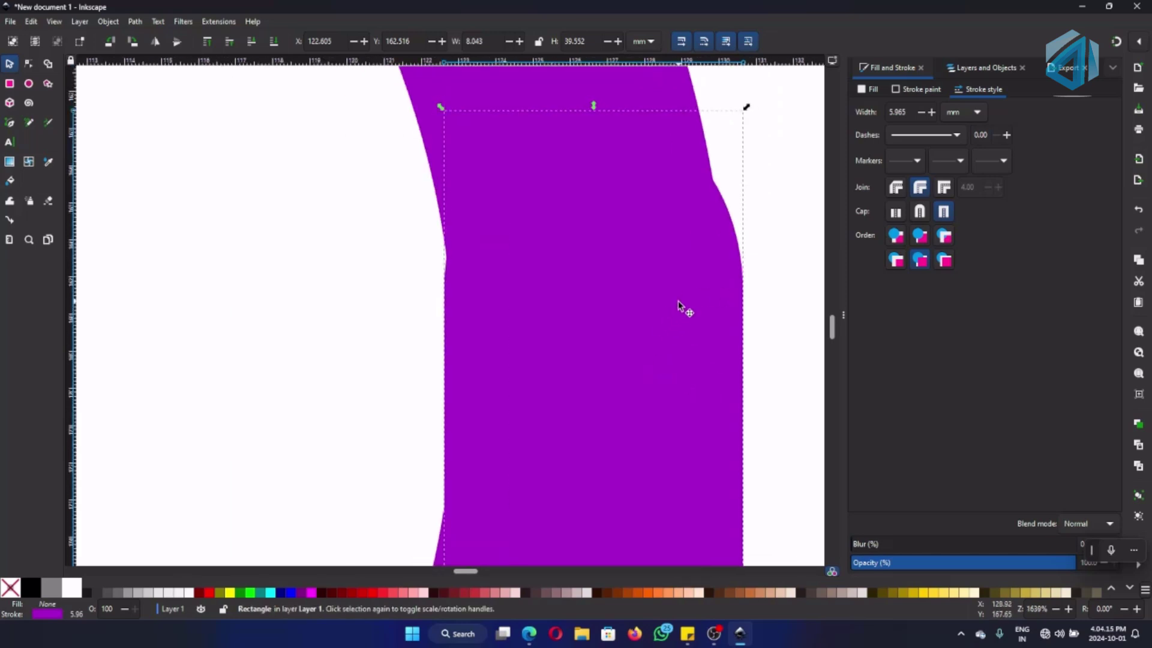
pyautogui.moveTo(746, 107); pyautogui.dragTo(731, 126)
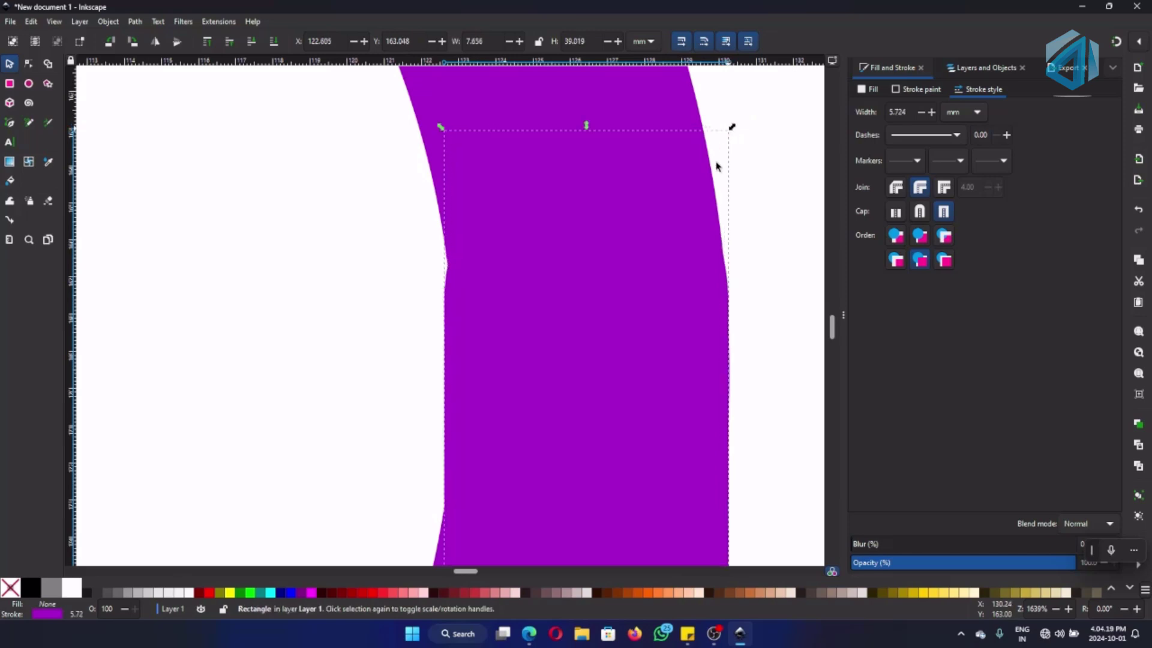
pyautogui.moveTo(589, 124); pyautogui.dragTo(579, 229)
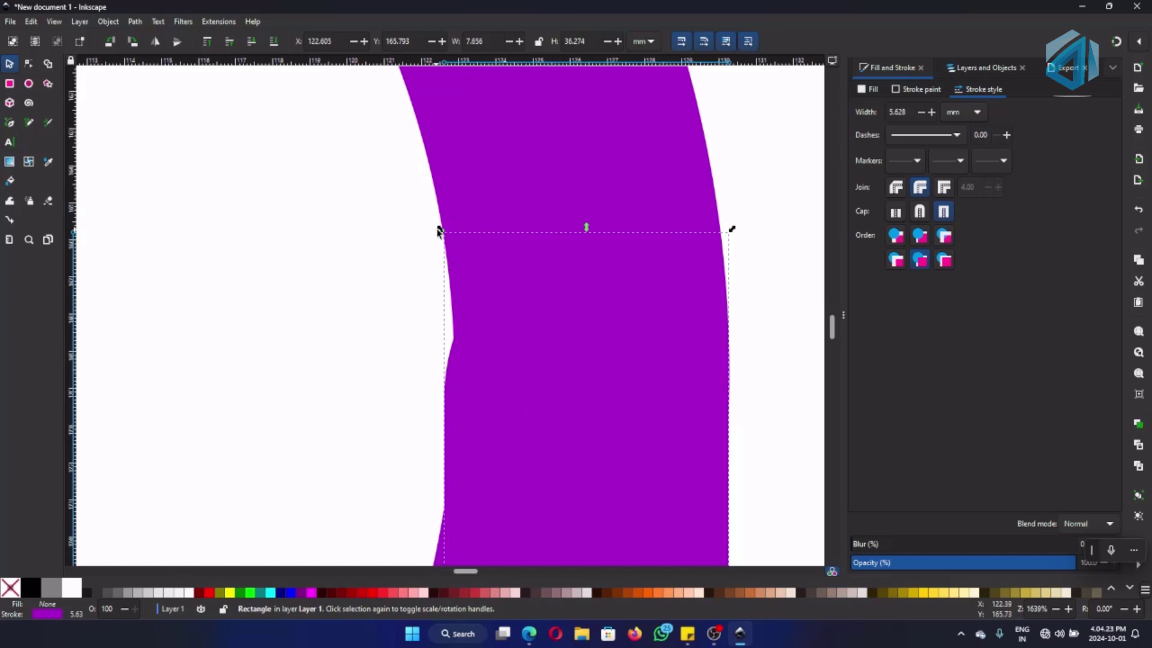
pyautogui.moveTo(437, 228); pyautogui.dragTo(452, 253)
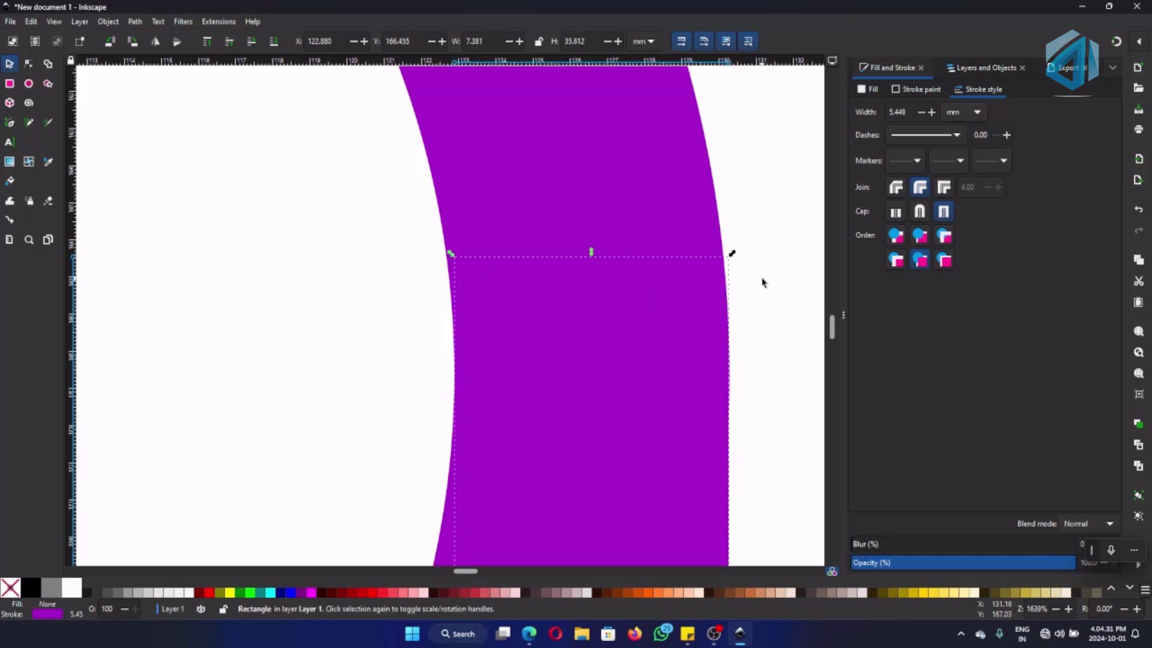
# Inspect the joint between the a's ring and stem, and compare the shape with ia_logo.svg in the browser
pyautogui.click(751, 322)
pyautogui.scroll(-4, 656, 321)
pyautogui.scroll(-3, 652, 319)
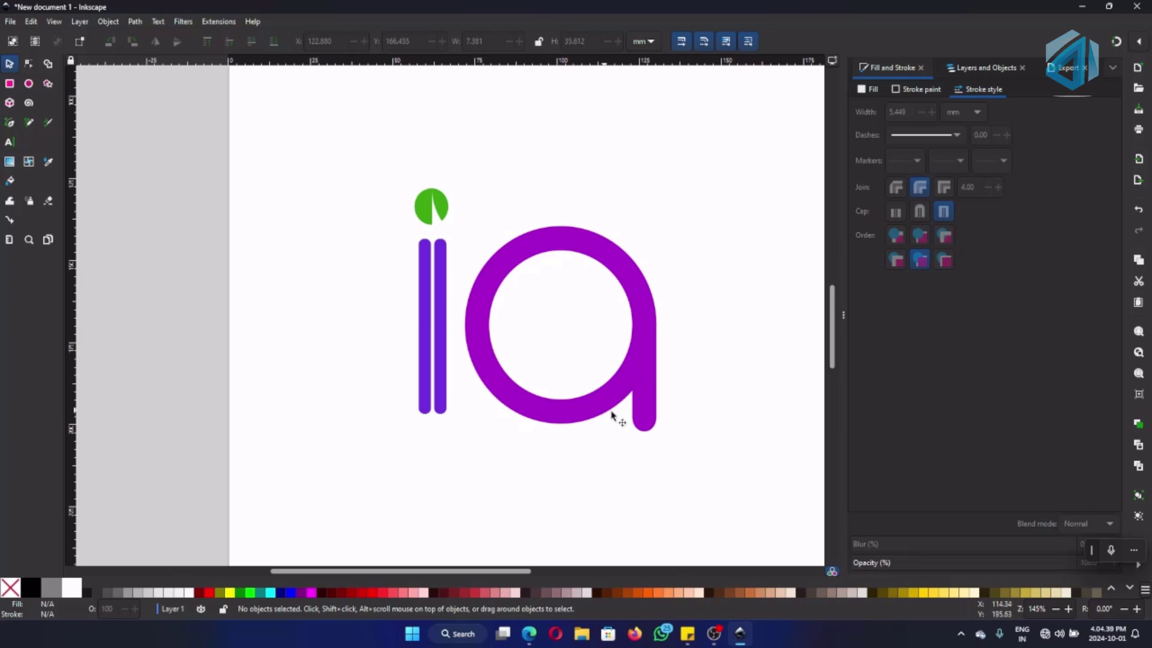
pyautogui.scroll(1, 642, 414)
pyautogui.scroll(1, 645, 469)
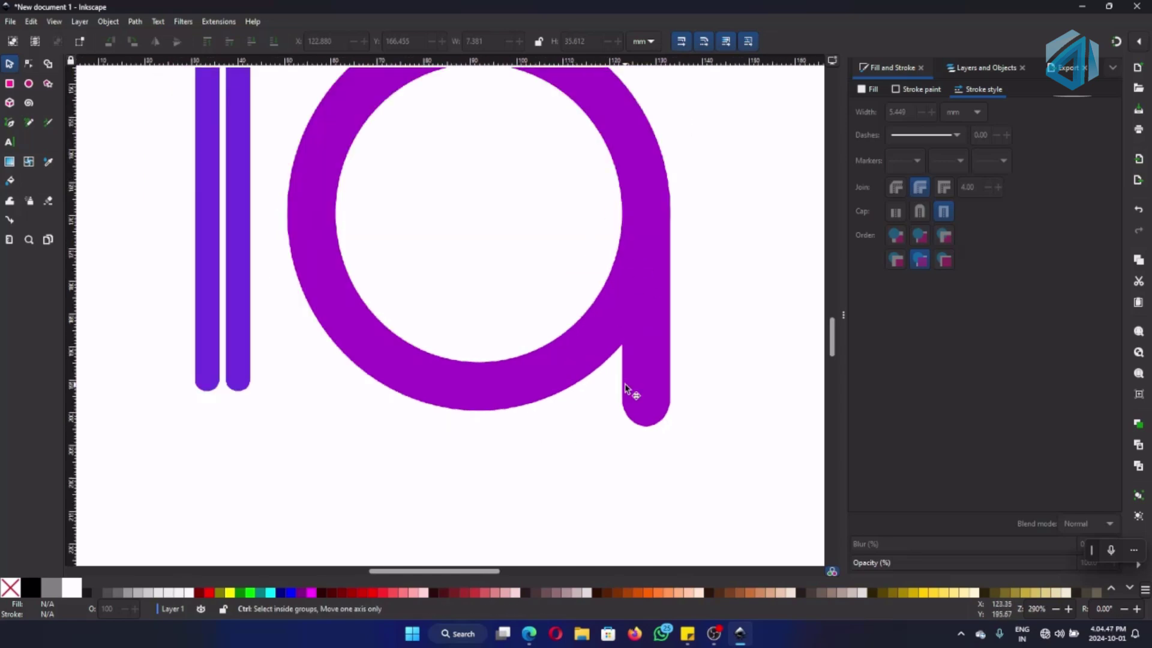
pyautogui.scroll(-2, 630, 391)
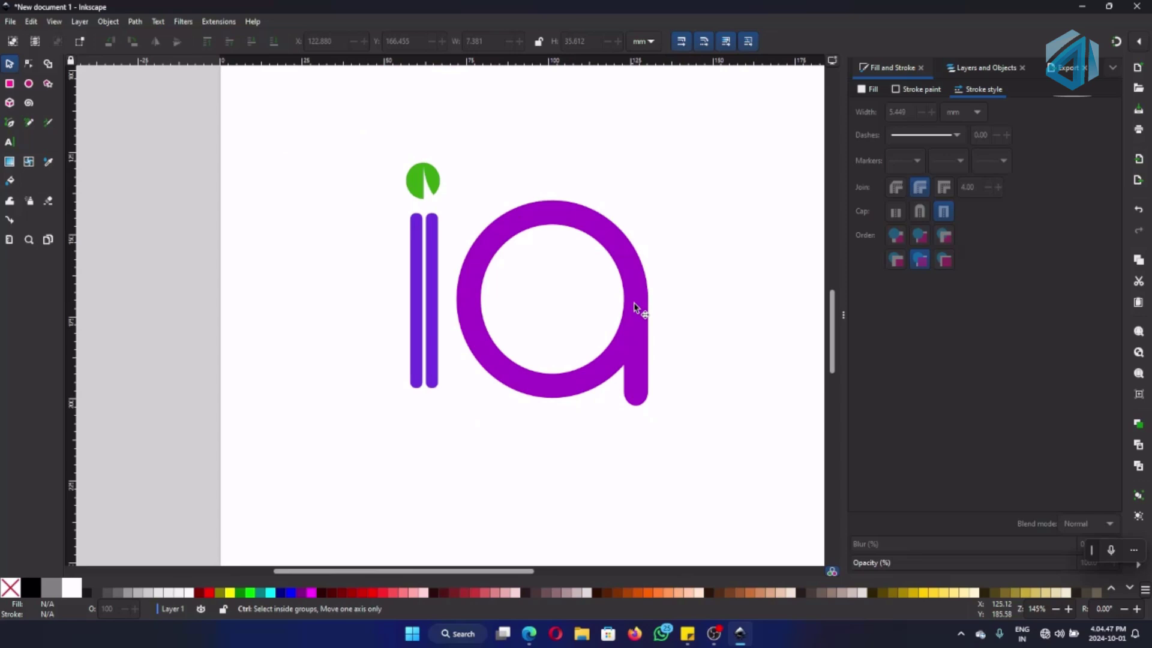
pyautogui.click(528, 633)
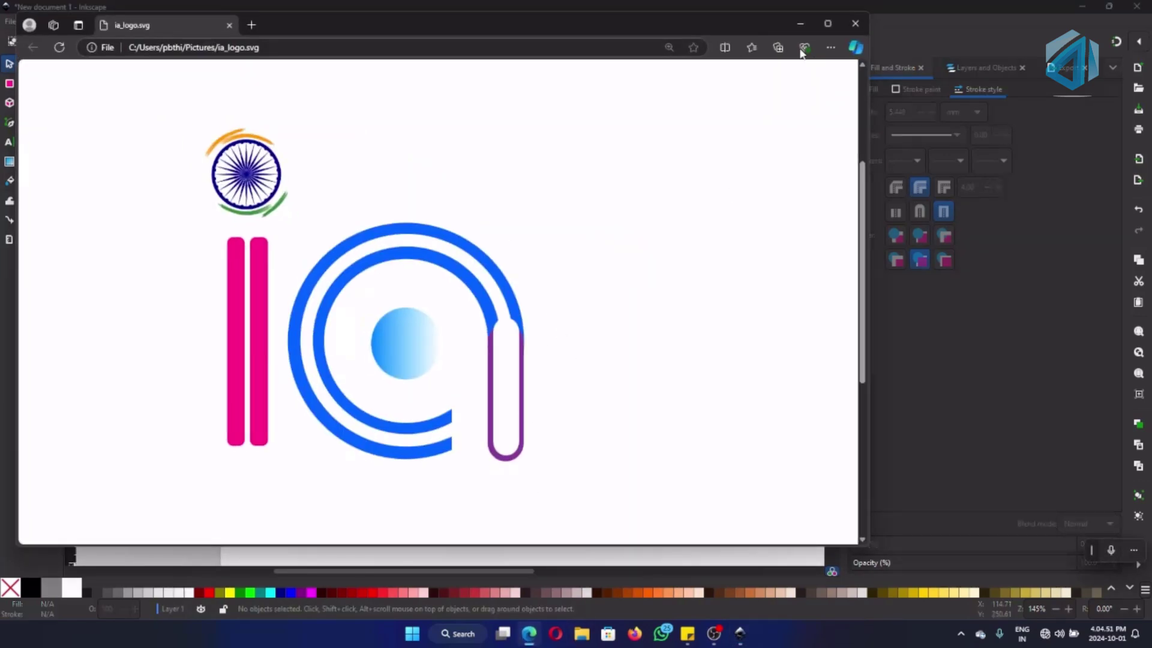
pyautogui.click(802, 23)
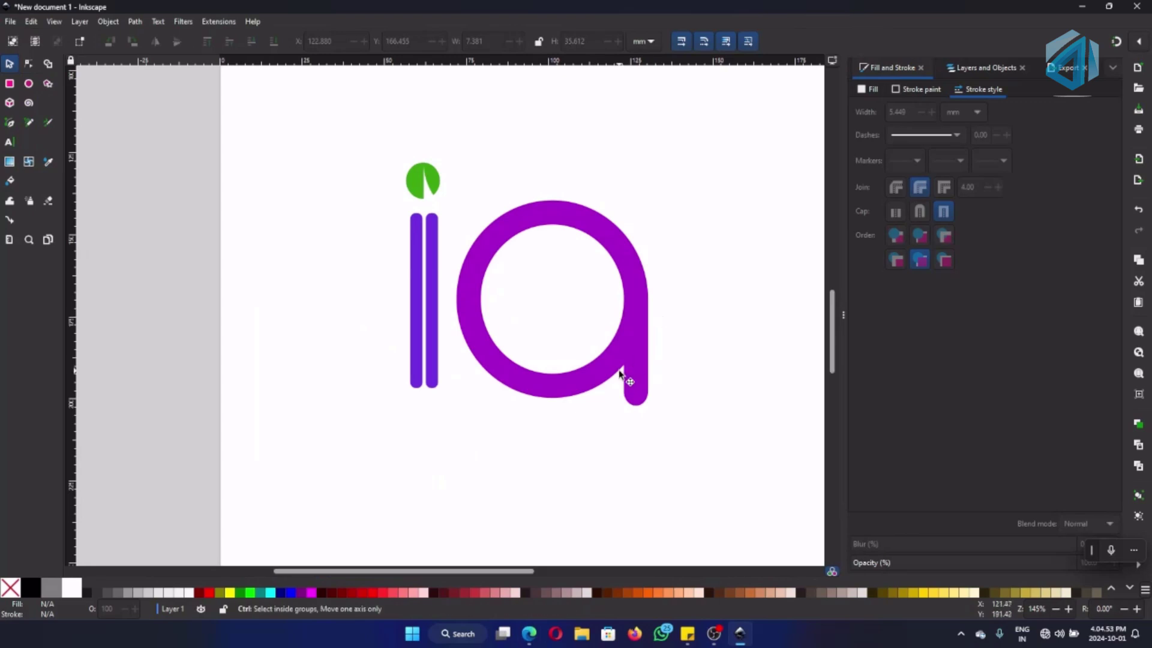
# Duplicate the a's stem in Inkscape and place the copy directly against its inner side, across the ring
pyautogui.scroll(1, 621, 376)
pyautogui.click(644, 288)
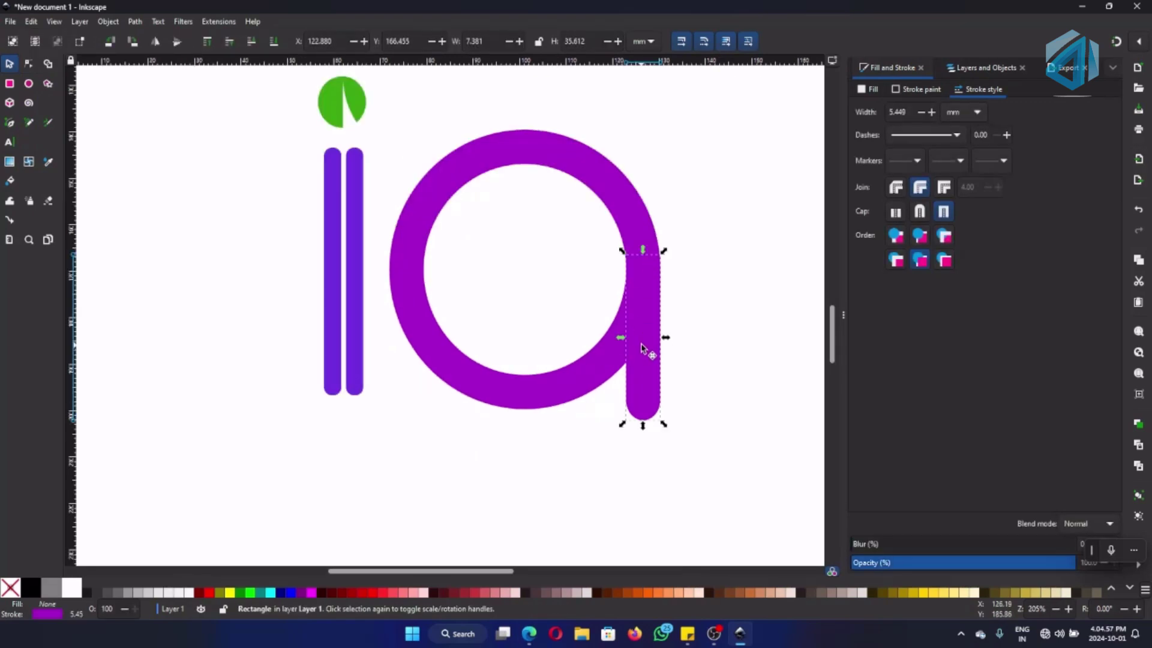
pyautogui.moveTo(641, 343); pyautogui.dragTo(610, 316)
pyautogui.moveTo(613, 319); pyautogui.dragTo(611, 318)
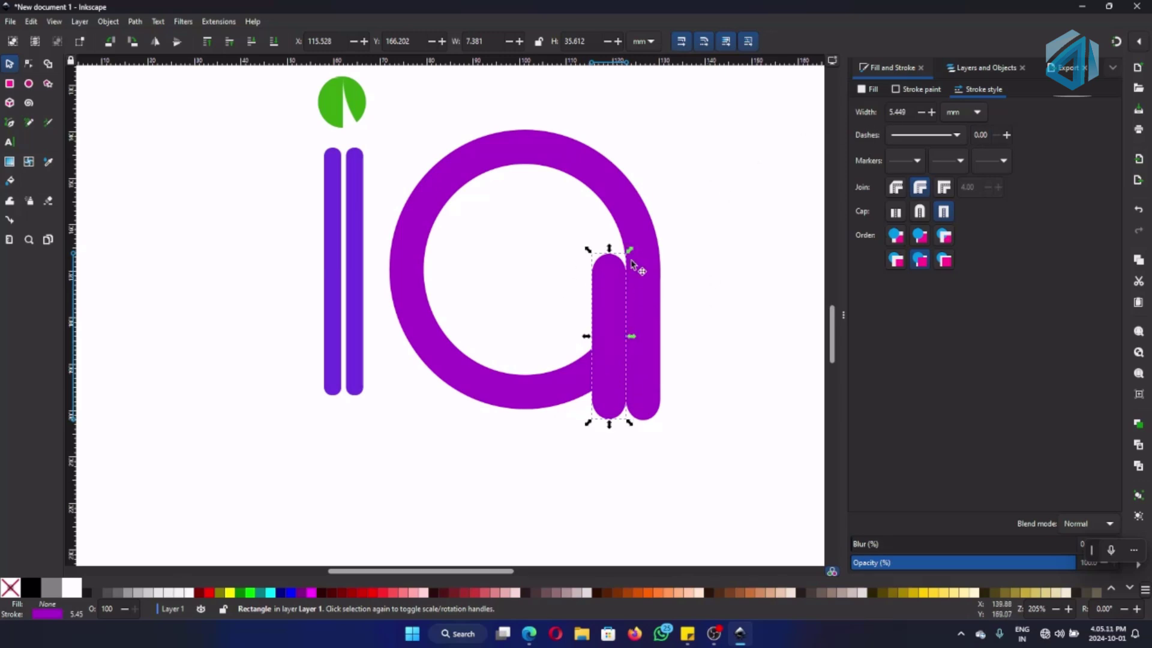
# Give the duplicated stem a flat white fill and a white stroke (ffffffff) to open a gap in the ring
pyautogui.click(872, 90)
pyautogui.click(876, 108)
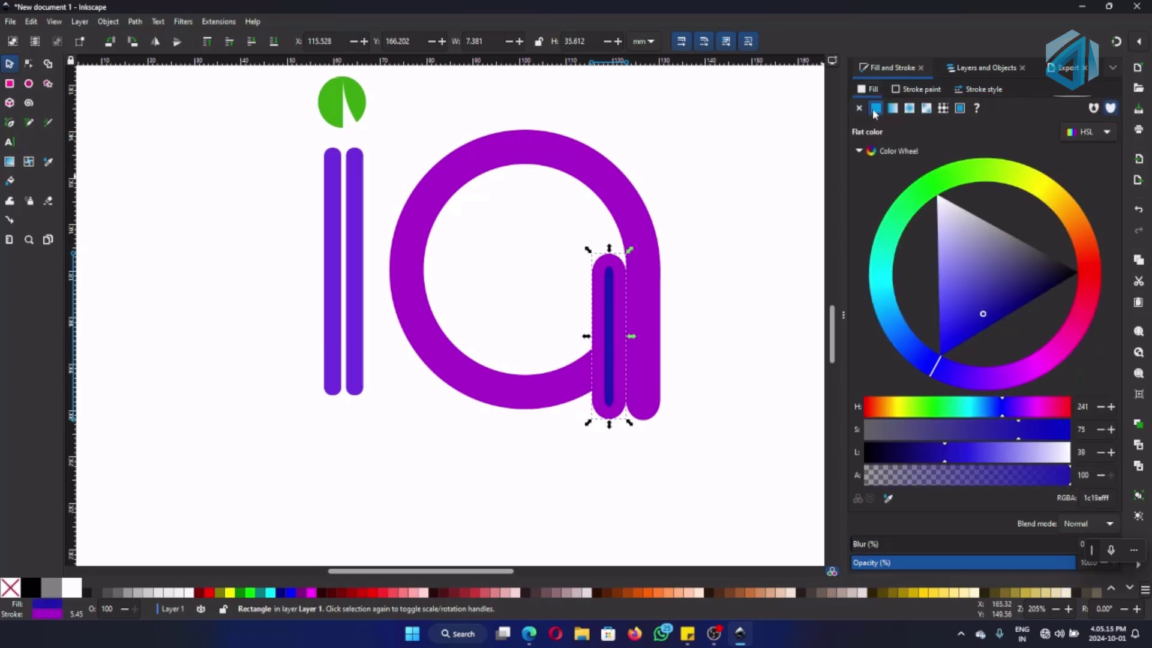
pyautogui.moveTo(981, 286); pyautogui.dragTo(915, 163)
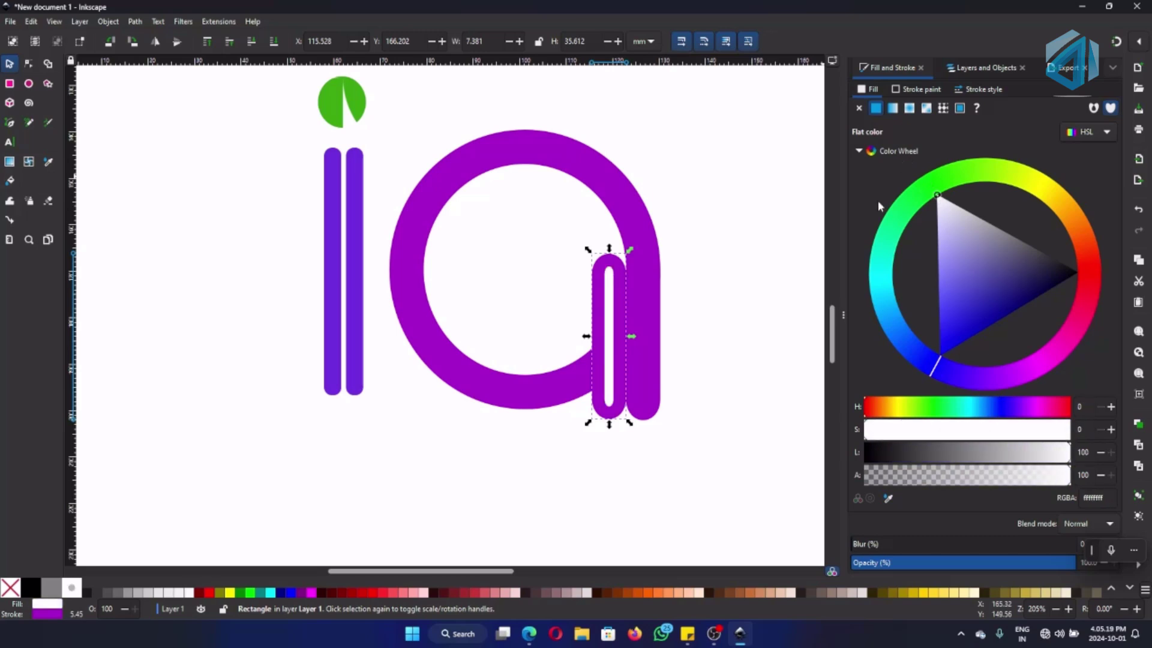
pyautogui.click(920, 89)
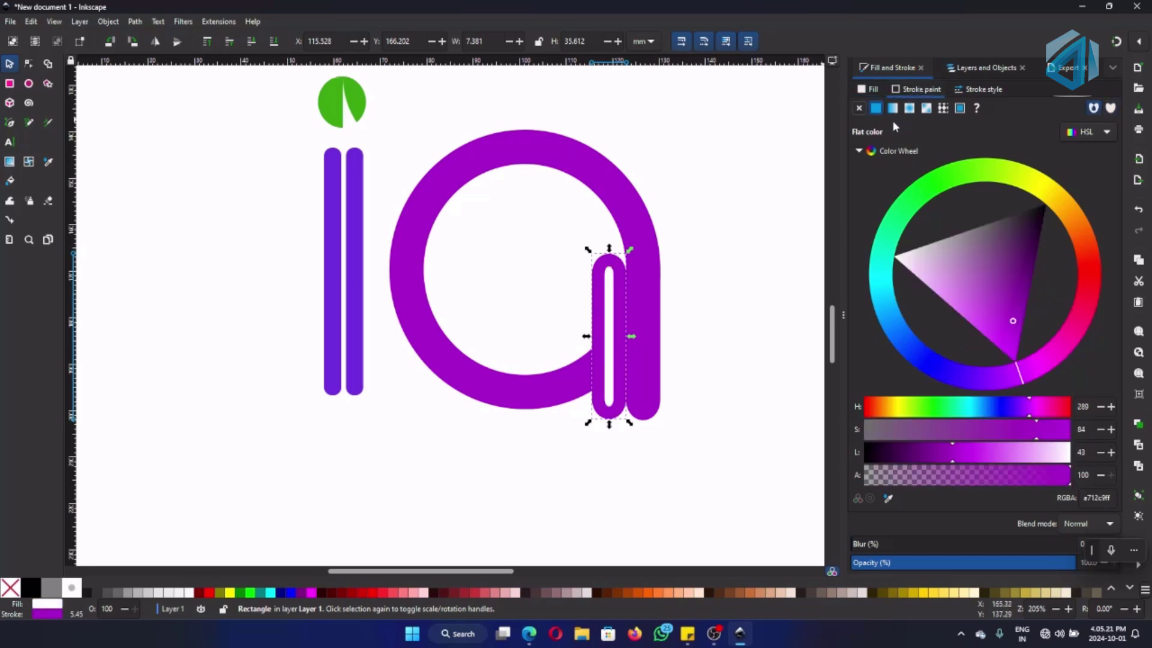
pyautogui.click(985, 281)
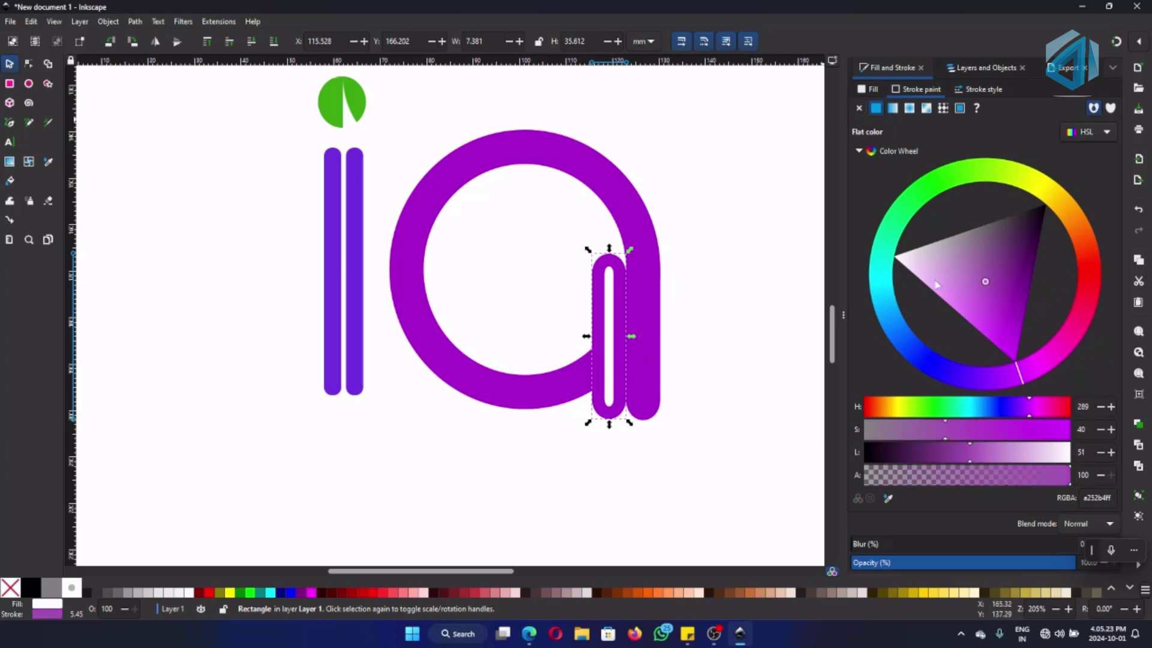
pyautogui.moveTo(935, 284)
pyautogui.mouseDown()
pyautogui.moveTo(894, 256)
pyautogui.moveTo(858, 264)
pyautogui.mouseUp()
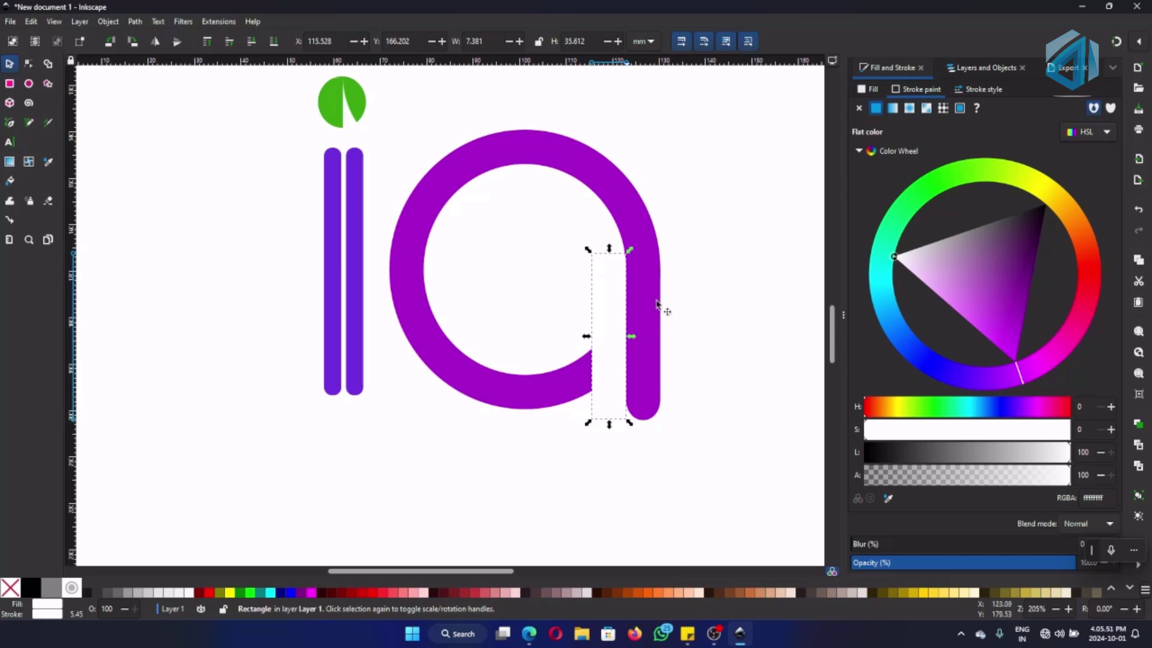
pyautogui.click(706, 259)
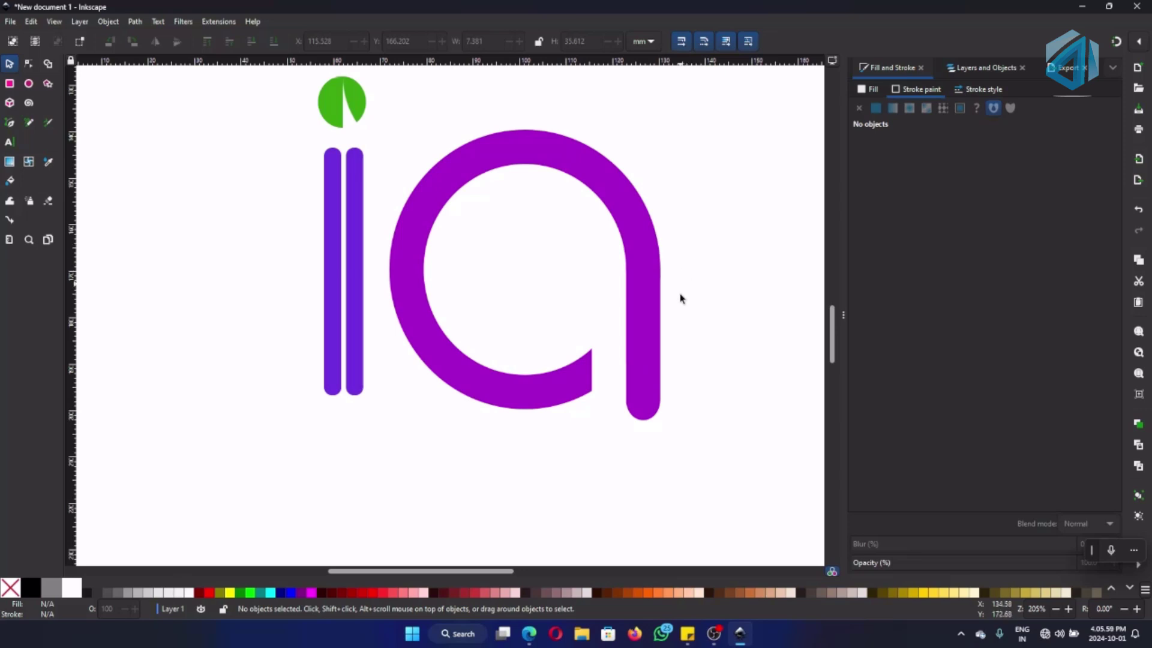
# Check ia_logo.svg in the browser, then copy the a's ring in Inkscape and move the copy to overlap the original
pyautogui.click(529, 633)
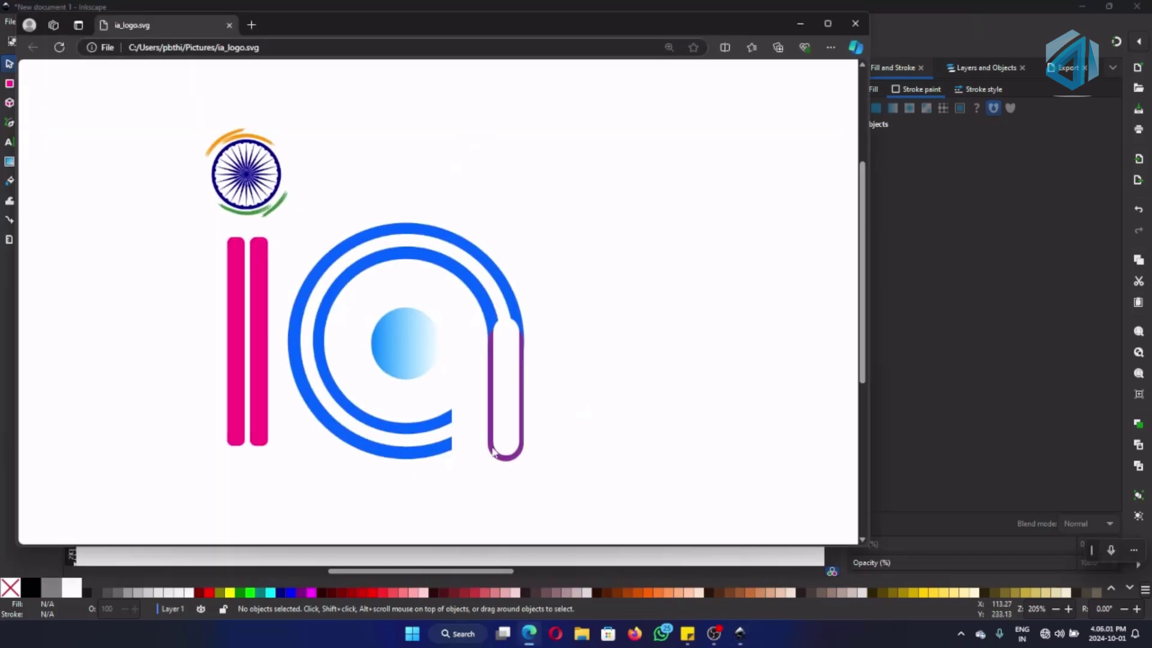
pyautogui.click(800, 24)
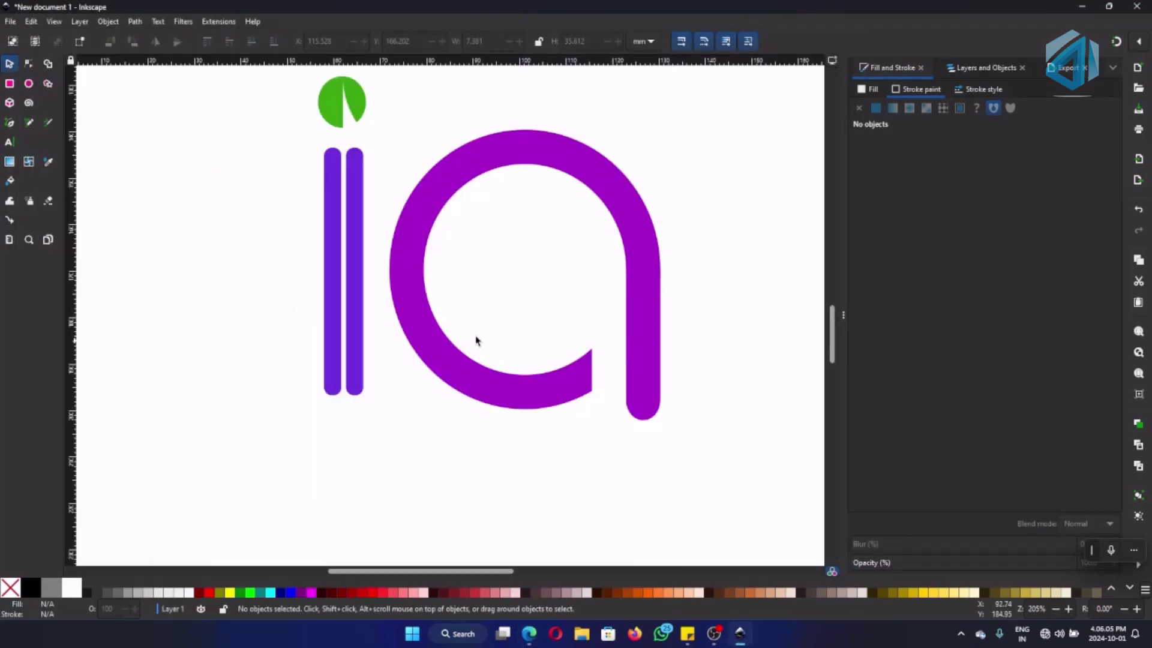
pyautogui.click(528, 633)
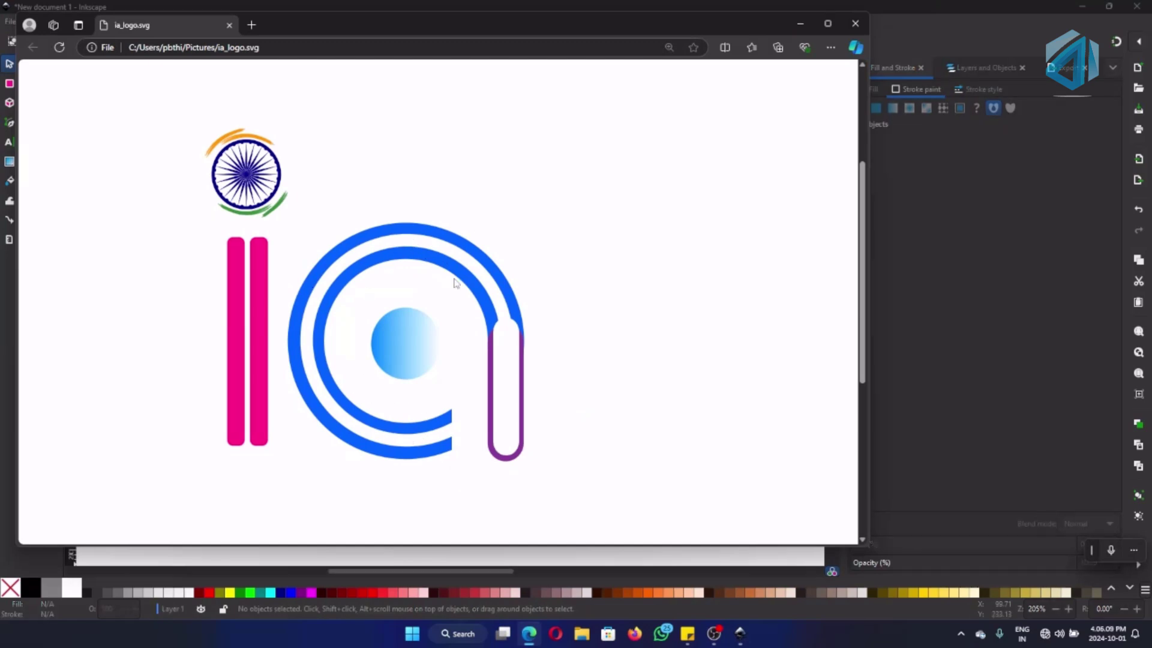
pyautogui.click(798, 23)
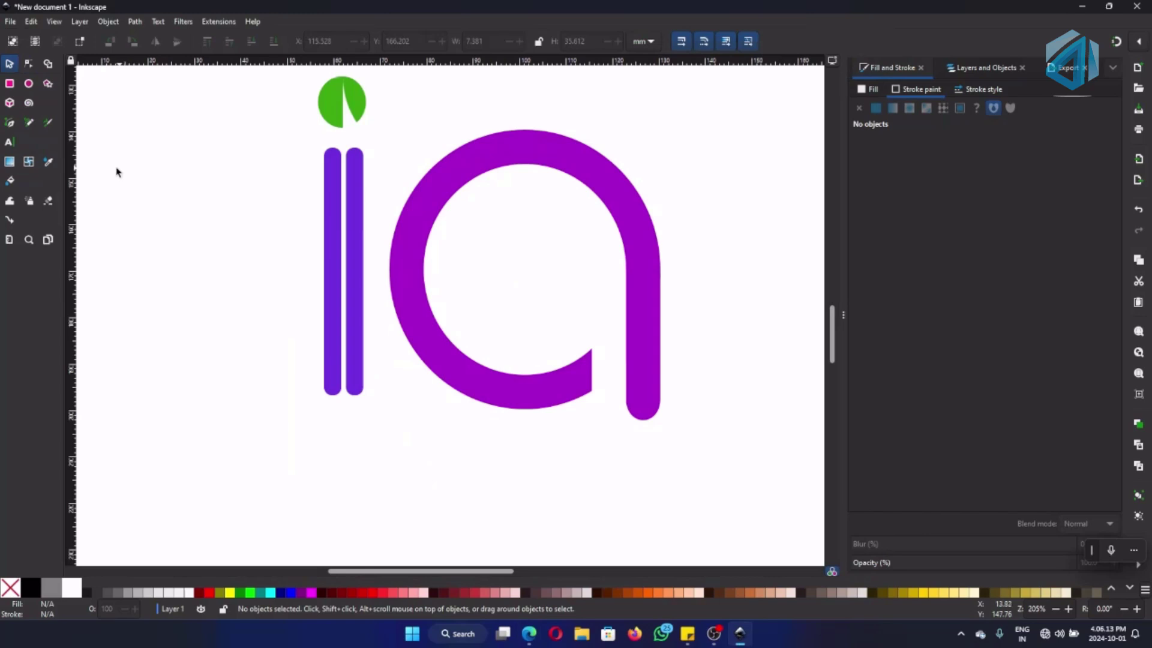
pyautogui.click(495, 156)
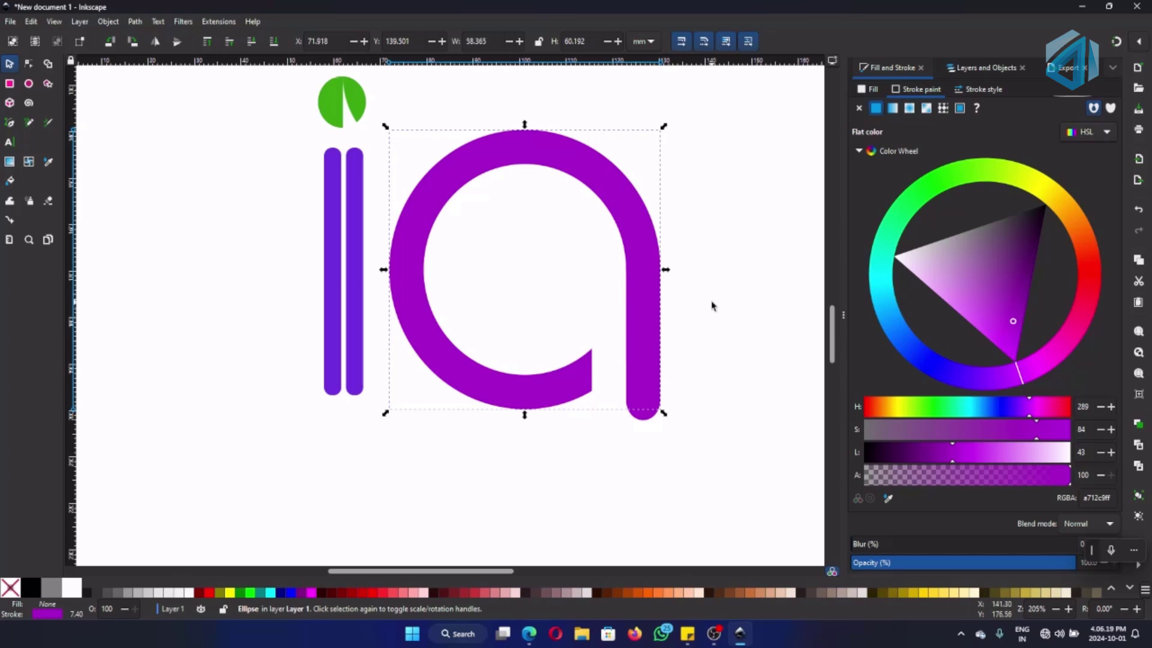
pyautogui.hotkey('ctrl', 'c')
pyautogui.hotkey('ctrl', 'v')
pyautogui.press('h')
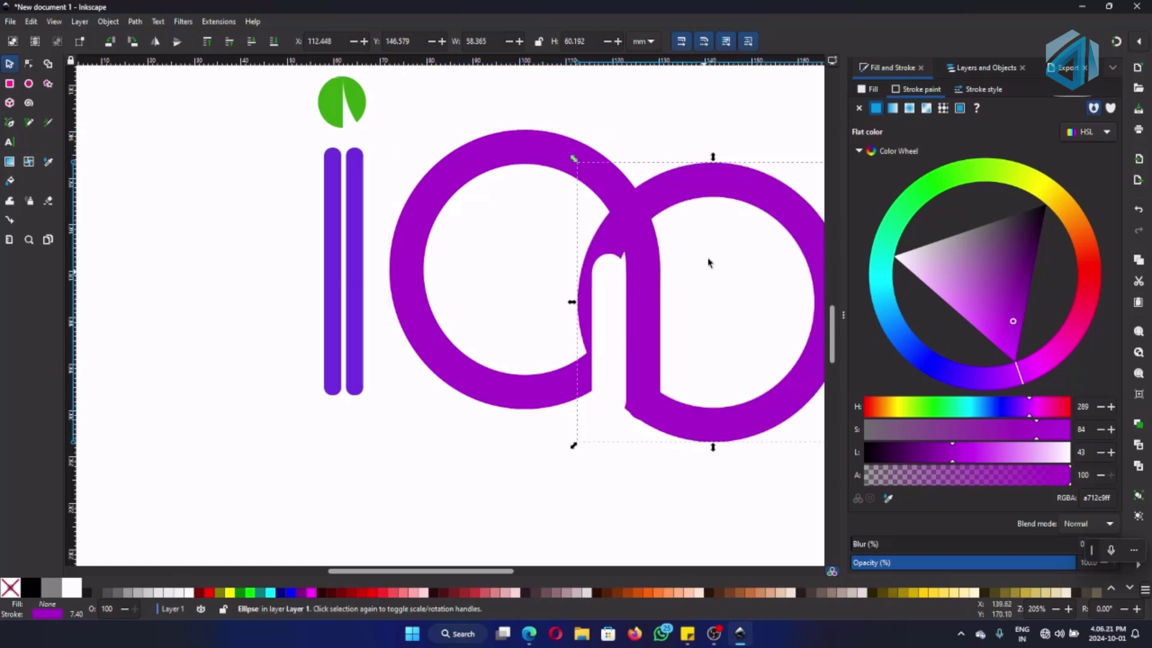
pyautogui.moveTo(738, 196); pyautogui.dragTo(635, 175)
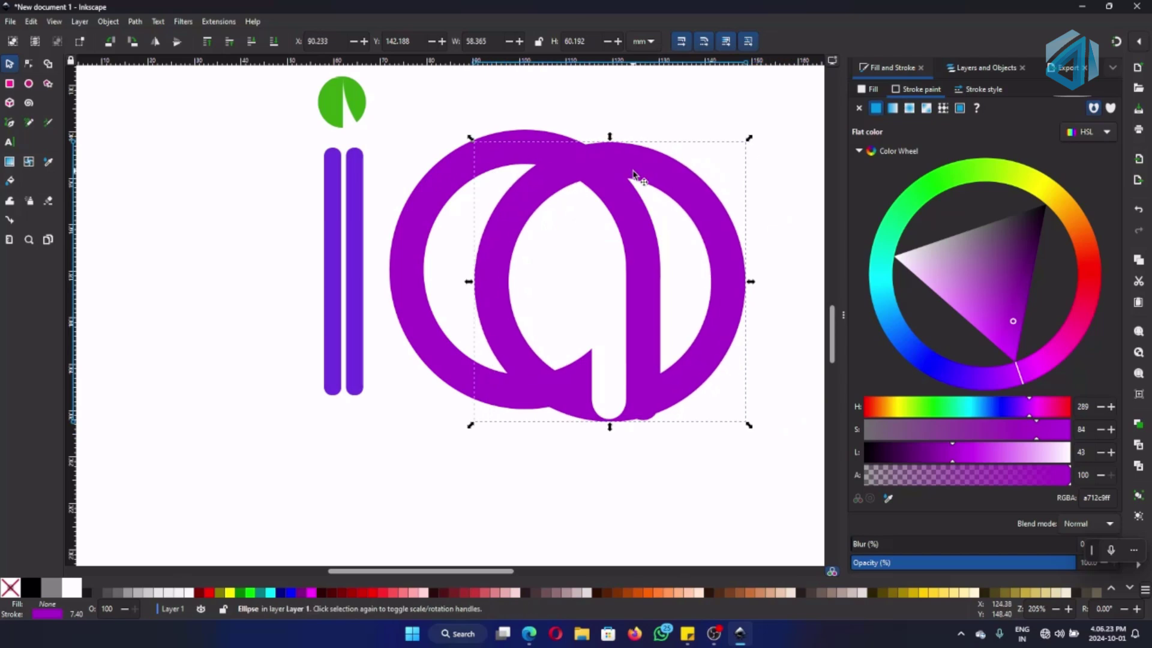
# Set the stroke width of the a's ring copy to 2.404 mm
pyautogui.click(966, 88)
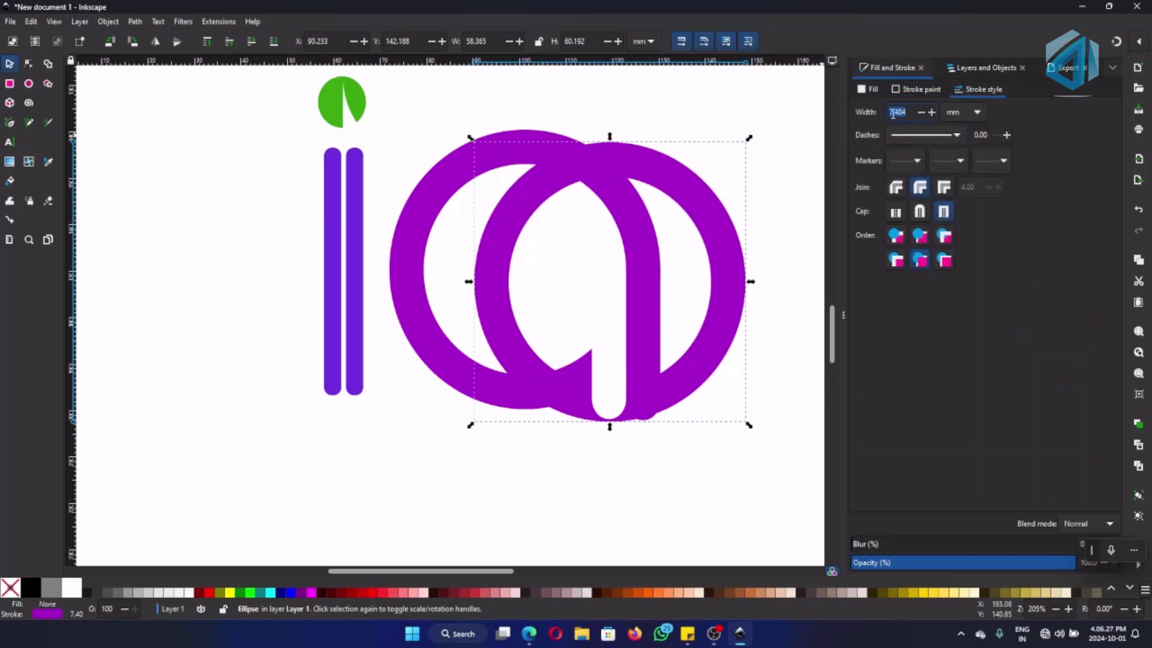
pyautogui.press('BackSpace')
pyautogui.press('BackSpace')
pyautogui.press('Return')
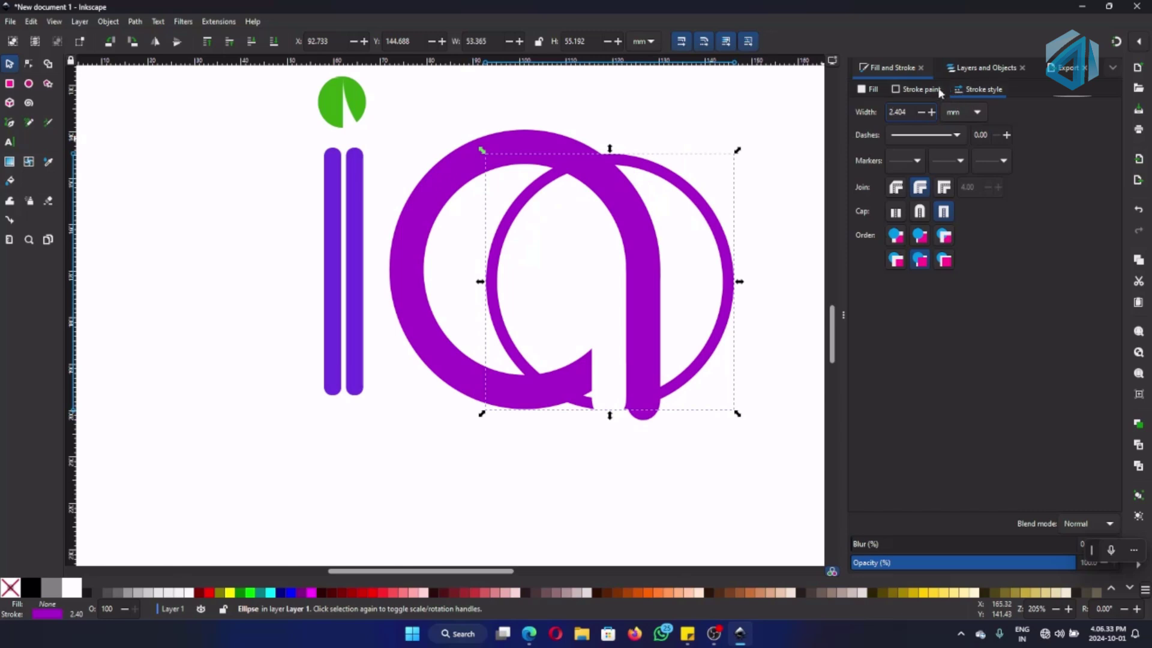
# Give the thin ring copy a white stroke (ffffffff) and centre it on the a's original ring to split it into two bands
pyautogui.click(919, 90)
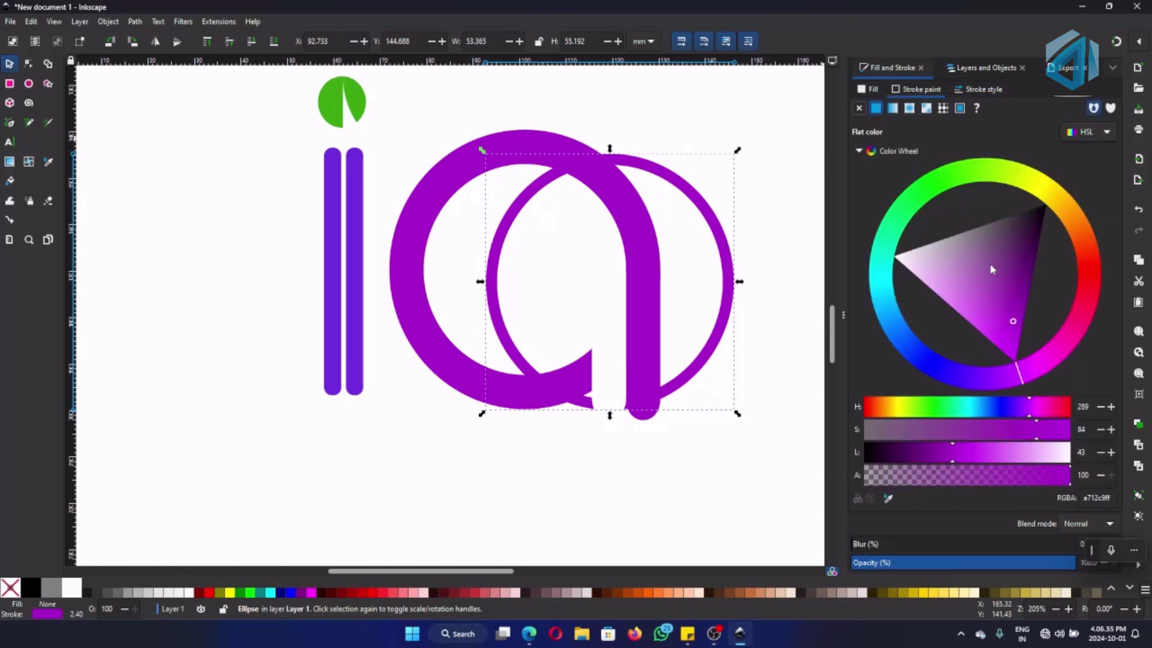
pyautogui.moveTo(992, 269)
pyautogui.mouseDown()
pyautogui.moveTo(909, 274)
pyautogui.moveTo(833, 257)
pyautogui.mouseUp()
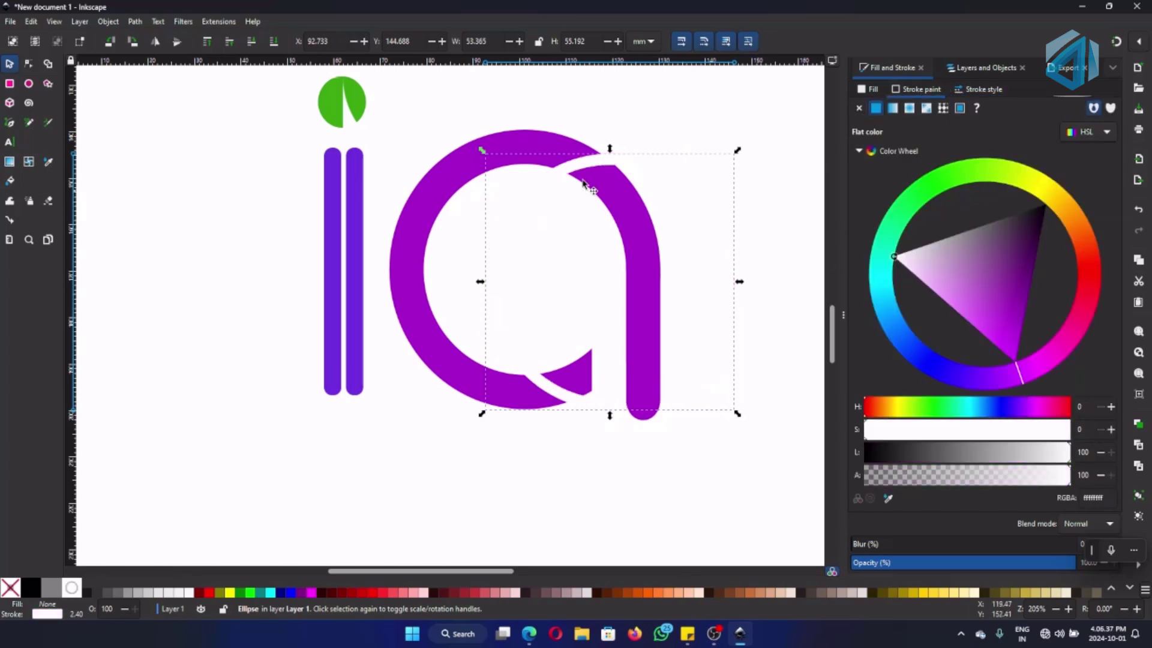
pyautogui.moveTo(588, 169)
pyautogui.mouseDown()
pyautogui.moveTo(489, 160)
pyautogui.moveTo(501, 160)
pyautogui.mouseUp()
pyautogui.click(712, 181)
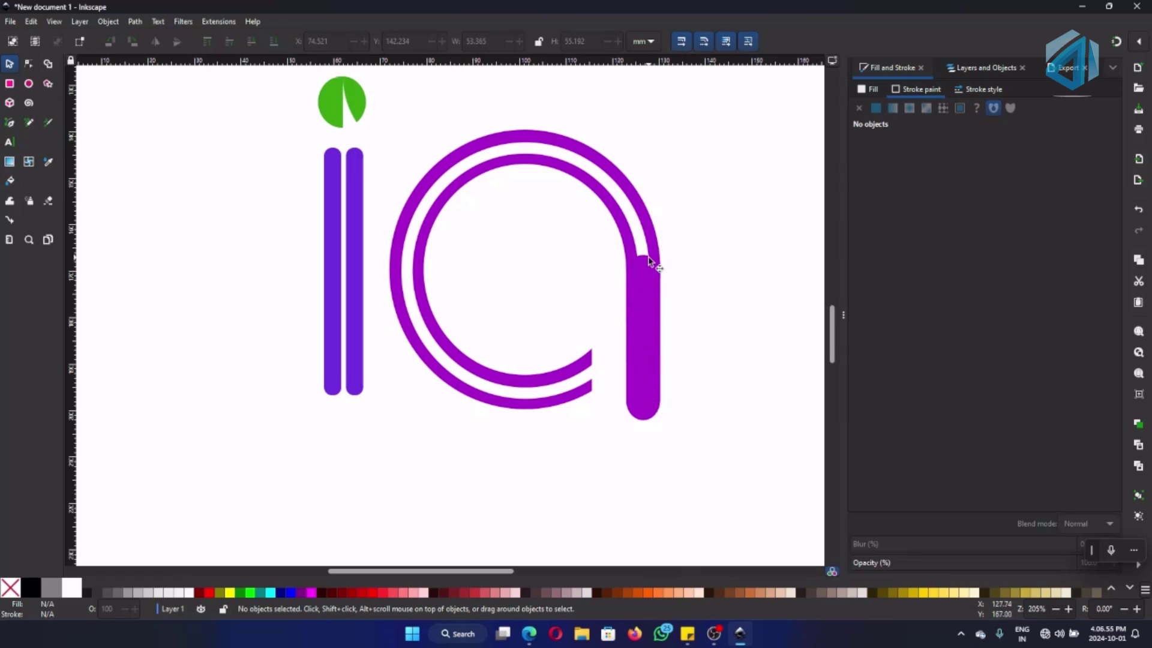
# Duplicate the a's stem, narrow the copy to about 3.1 mm, and place it inside the stem with a white stroke
pyautogui.click(640, 310)
pyautogui.press('ctrl')
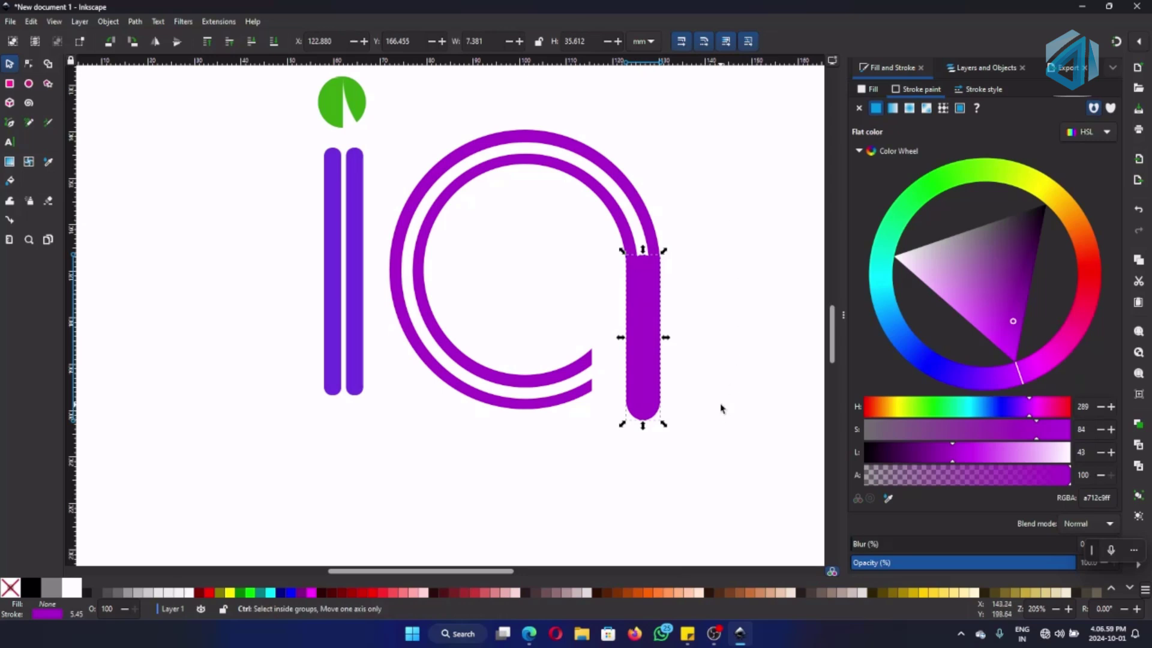
pyautogui.hotkey('ctrl', 'v')
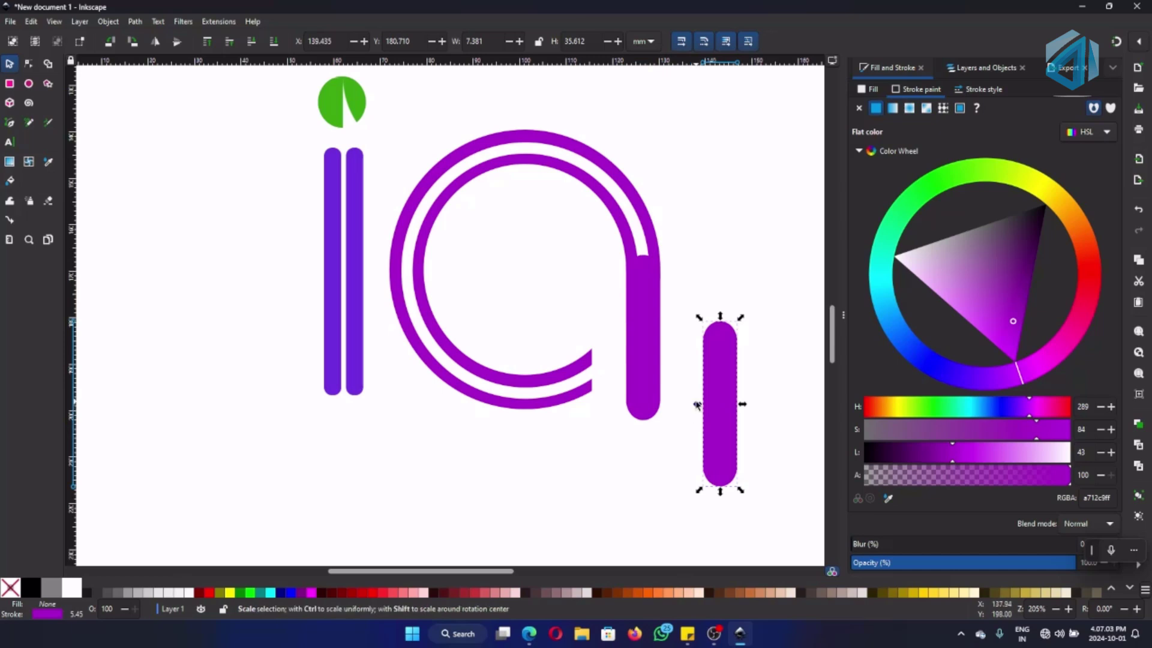
pyautogui.moveTo(697, 404); pyautogui.dragTo(638, 307)
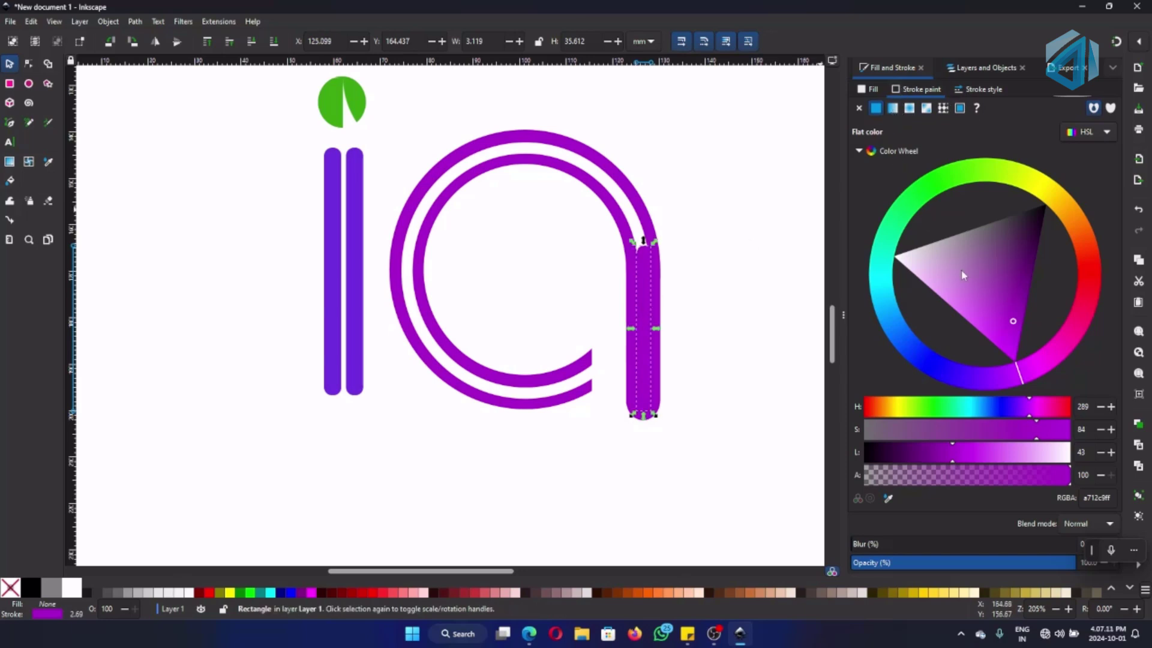
pyautogui.moveTo(962, 275); pyautogui.dragTo(879, 254)
pyautogui.click(775, 241)
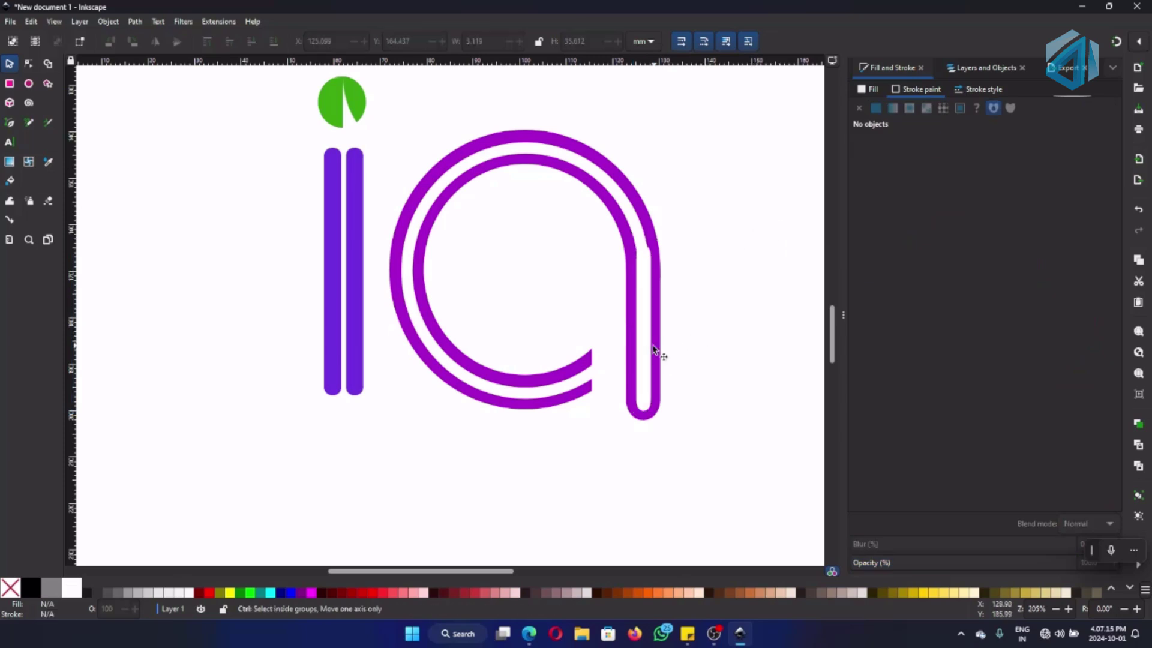
# Shorten the white inner strip to about 32.4 mm and move it up to meet the white gap of the ring
pyautogui.scroll(4, 657, 354)
pyautogui.scroll(5, 690, 321)
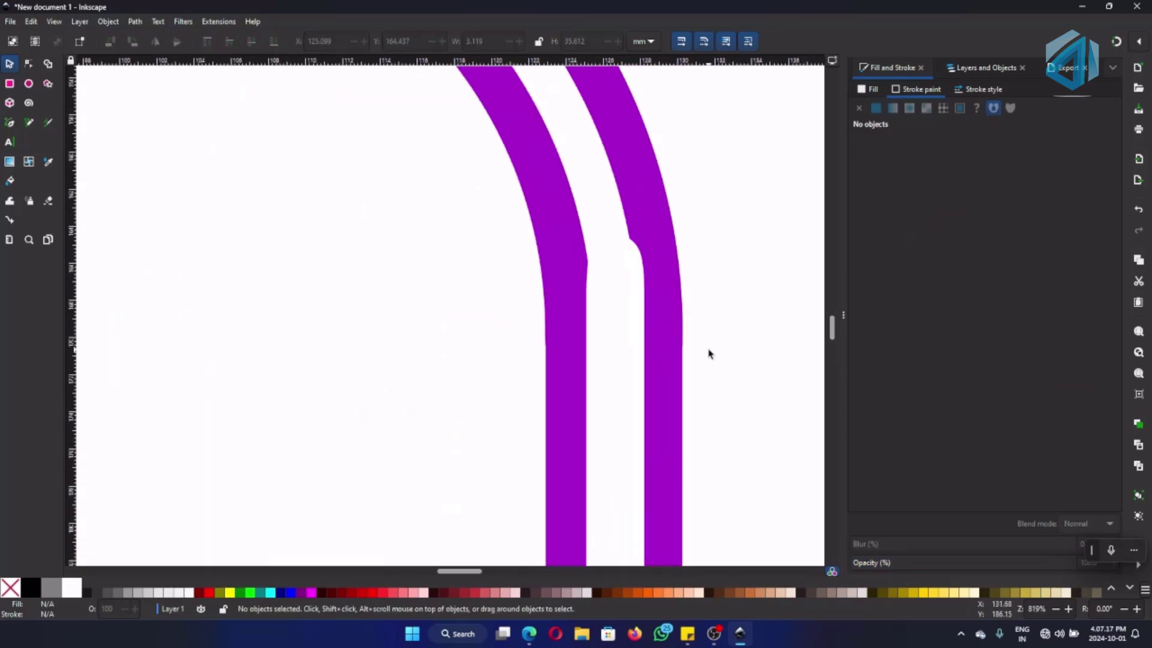
pyautogui.click(608, 332)
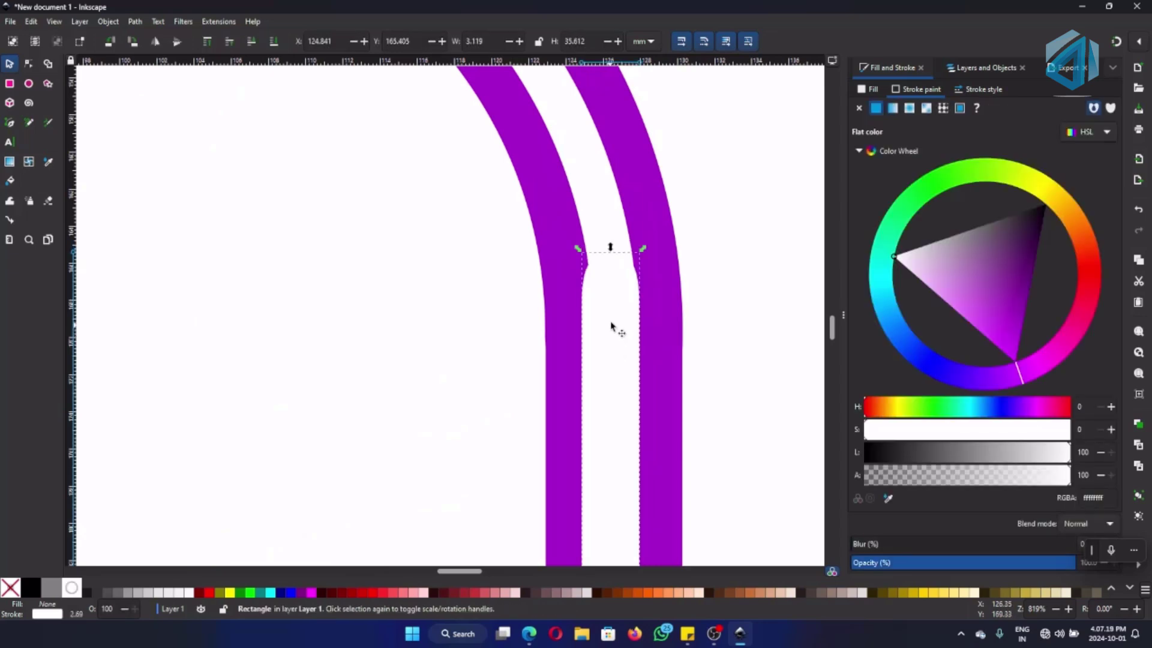
pyautogui.moveTo(611, 251); pyautogui.dragTo(611, 310)
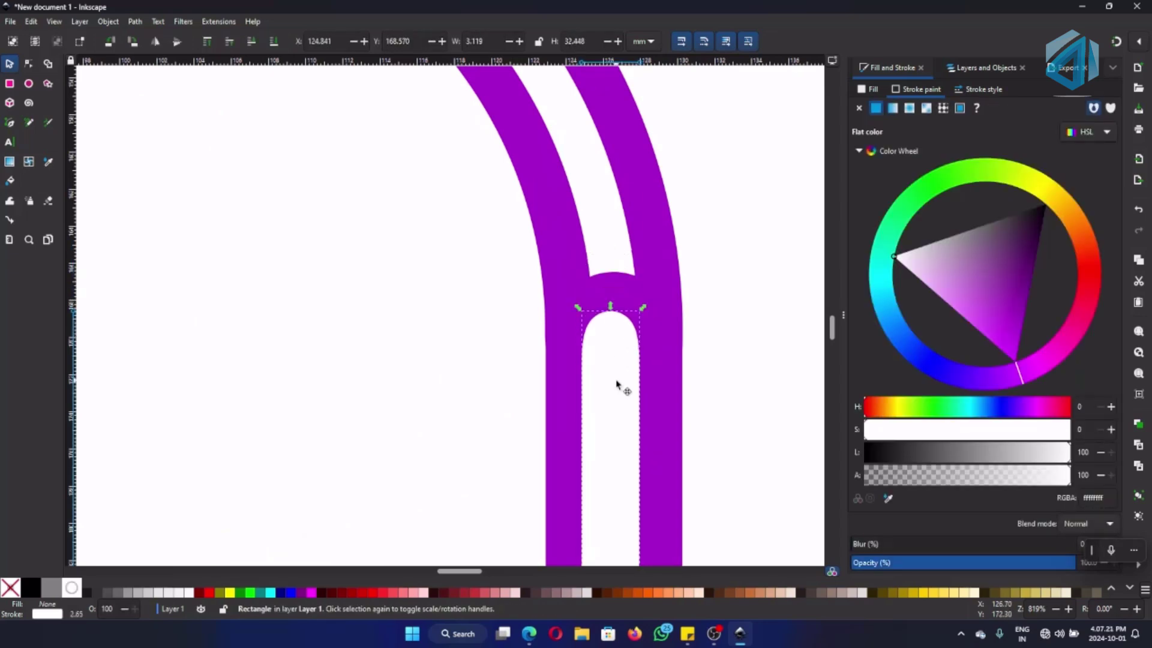
pyautogui.moveTo(617, 380); pyautogui.dragTo(616, 315)
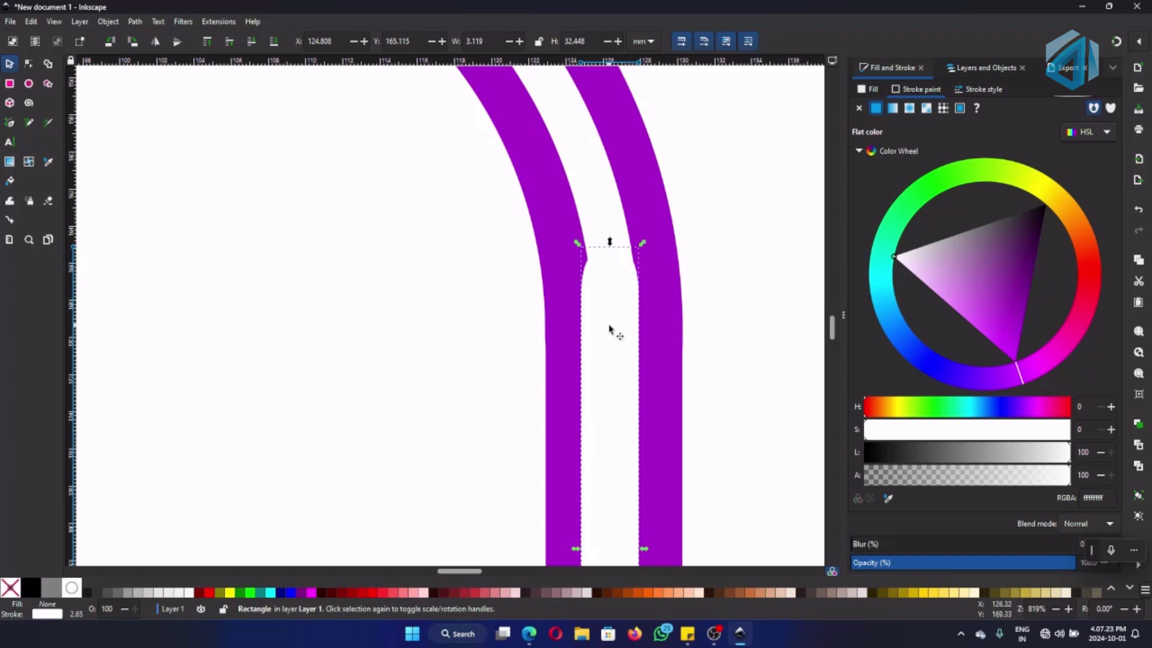
pyautogui.click(760, 299)
pyautogui.scroll(-3, 765, 309)
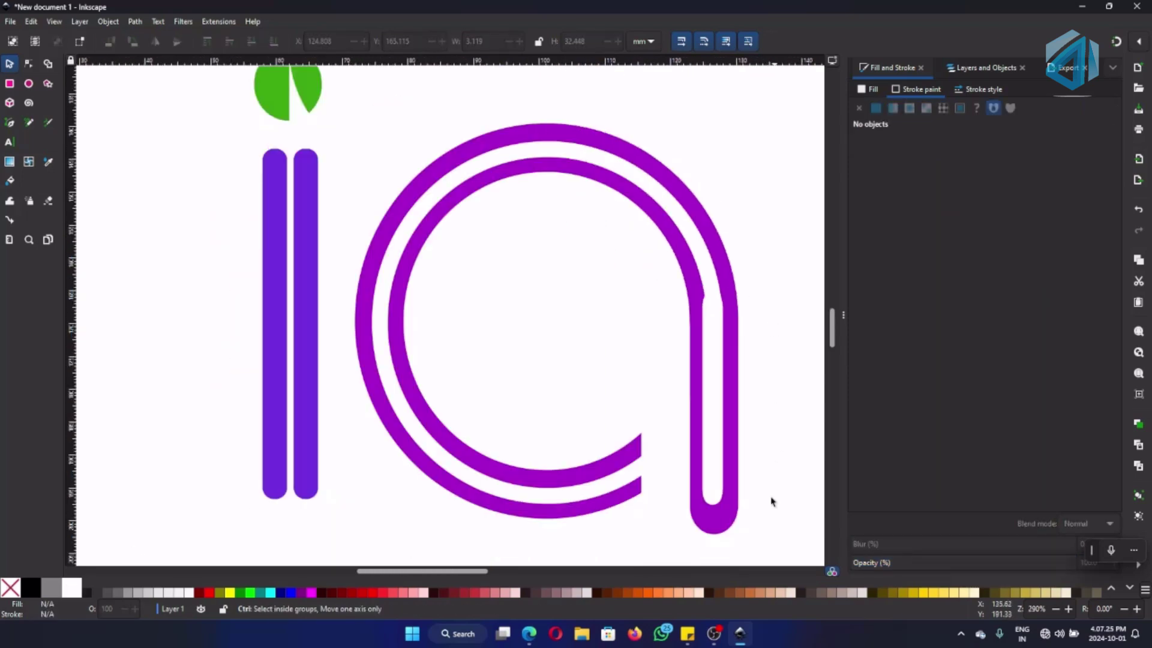
# Check ia_logo.svg in the browser, then enlarge the stem's white inner strip in Inkscape to about 5.4 by 35.5 mm
pyautogui.click(528, 633)
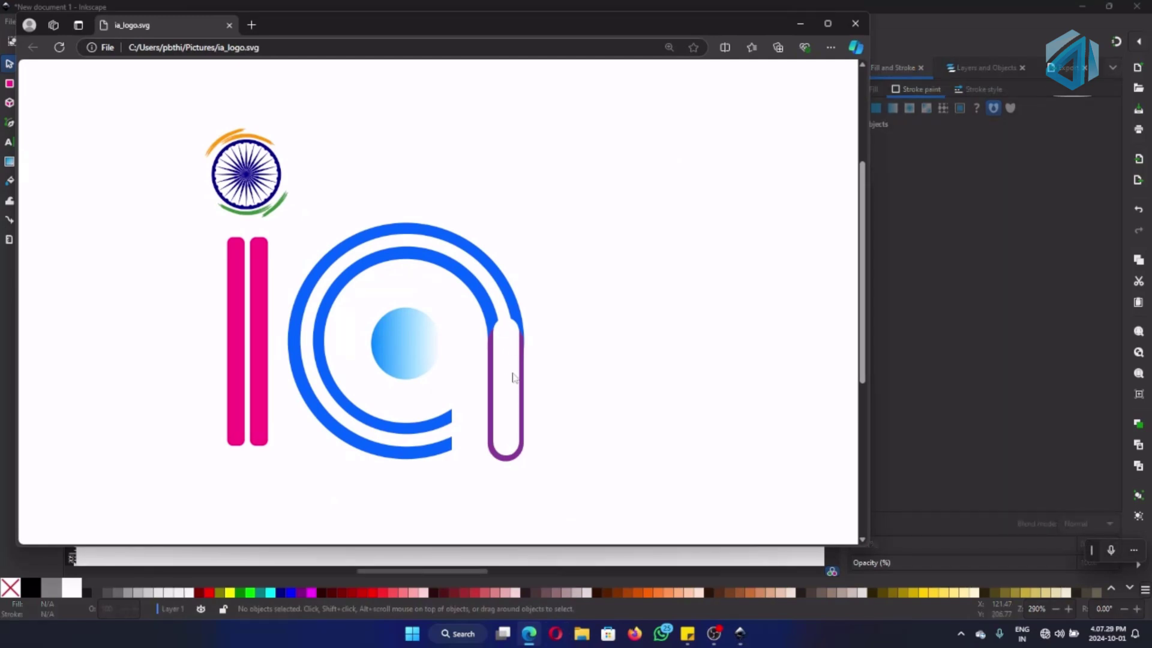
pyautogui.click(791, 24)
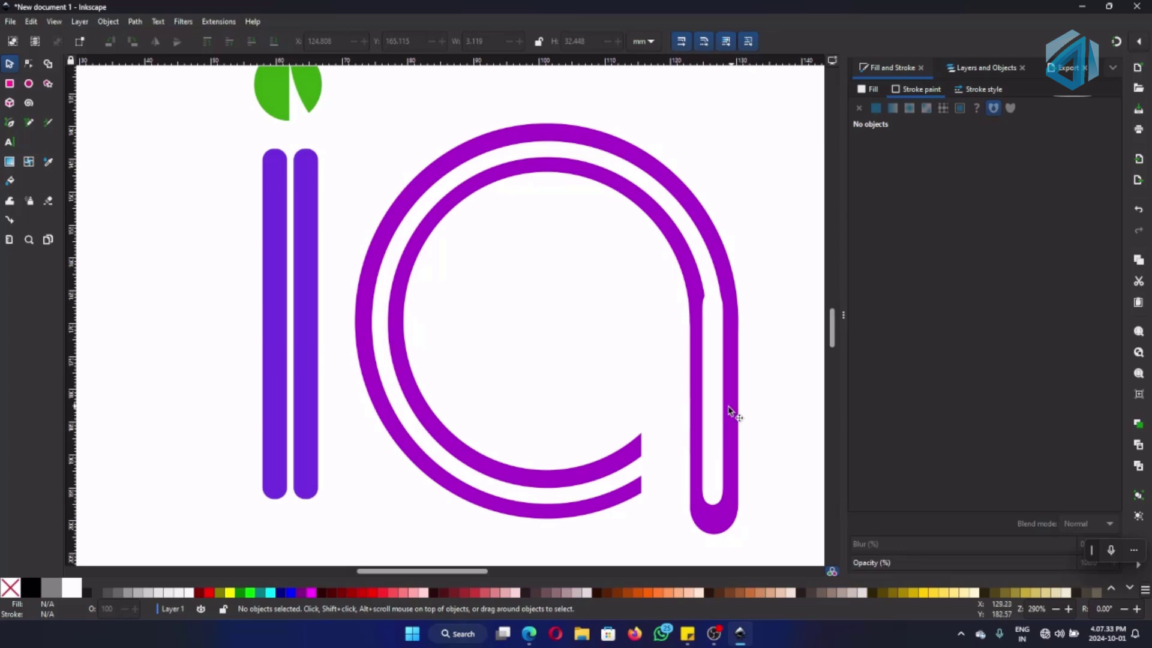
pyautogui.scroll(-3, 478, 352)
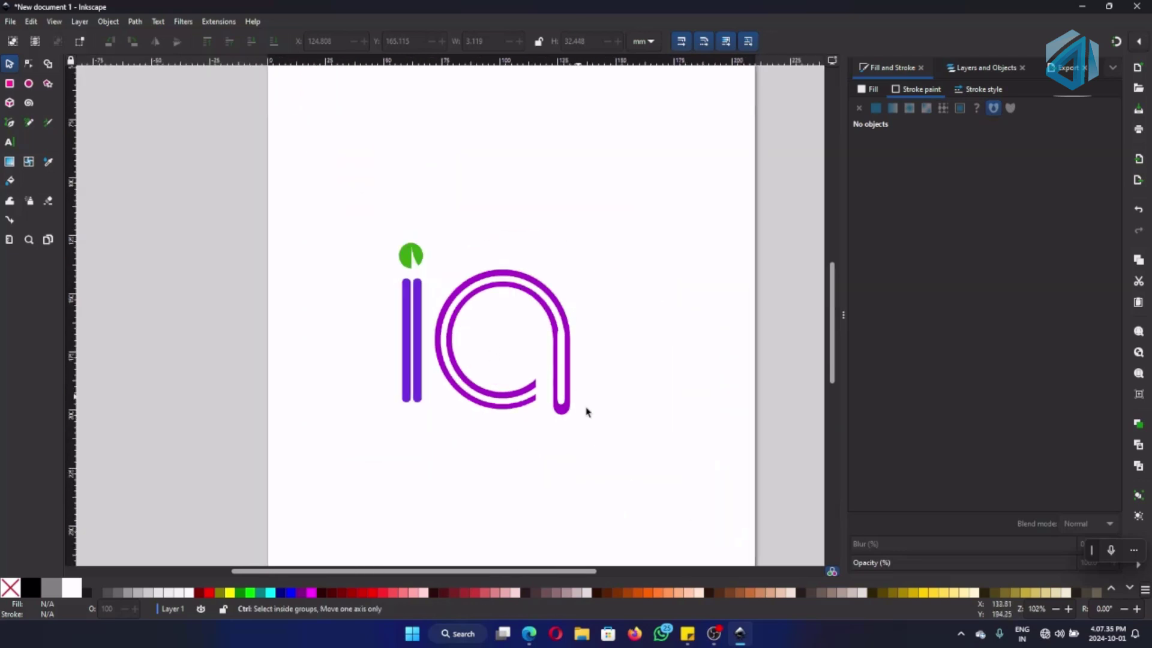
pyautogui.scroll(3, 586, 412)
pyautogui.click(501, 255)
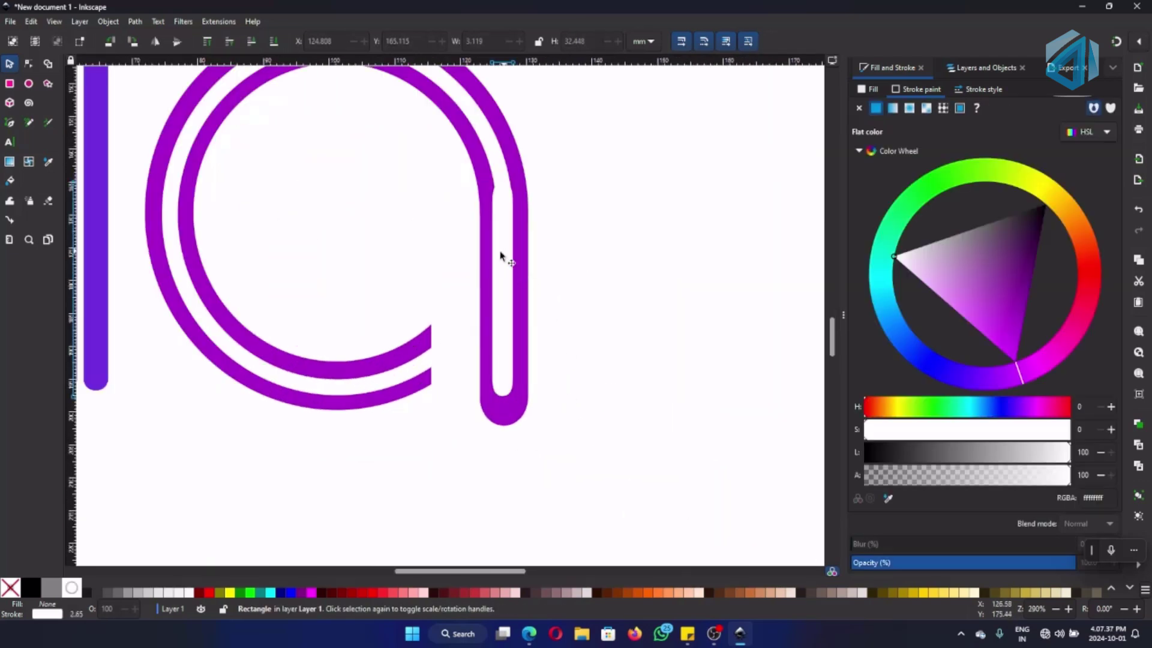
pyautogui.moveTo(517, 406); pyautogui.dragTo(526, 419)
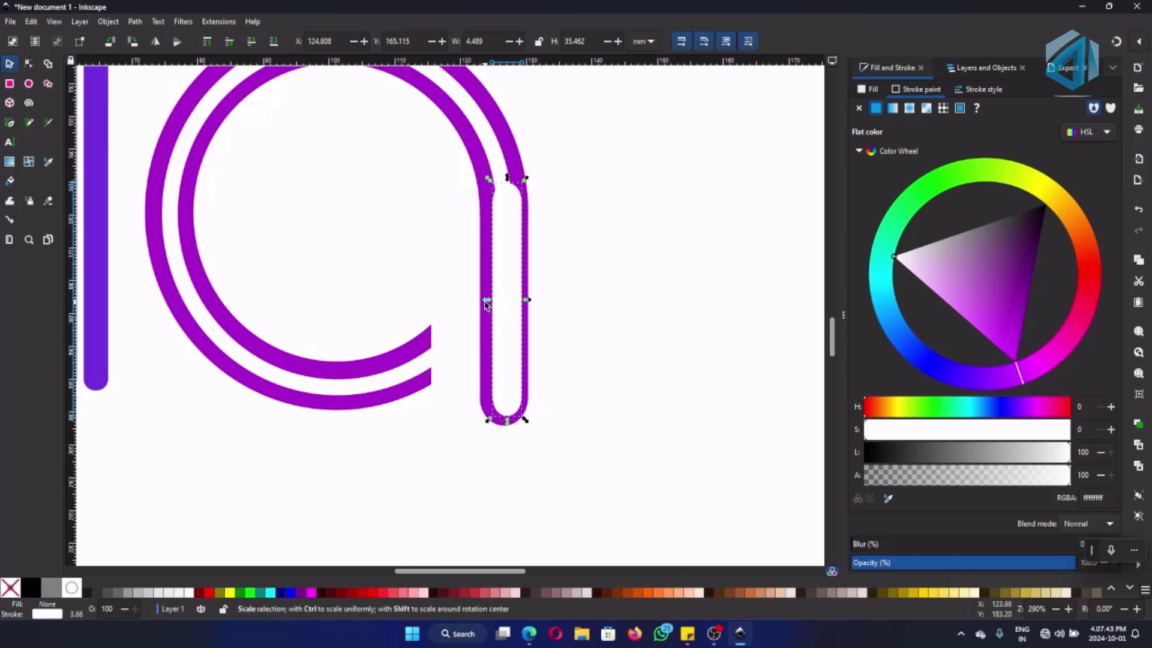
pyautogui.moveTo(486, 300); pyautogui.dragTo(481, 300)
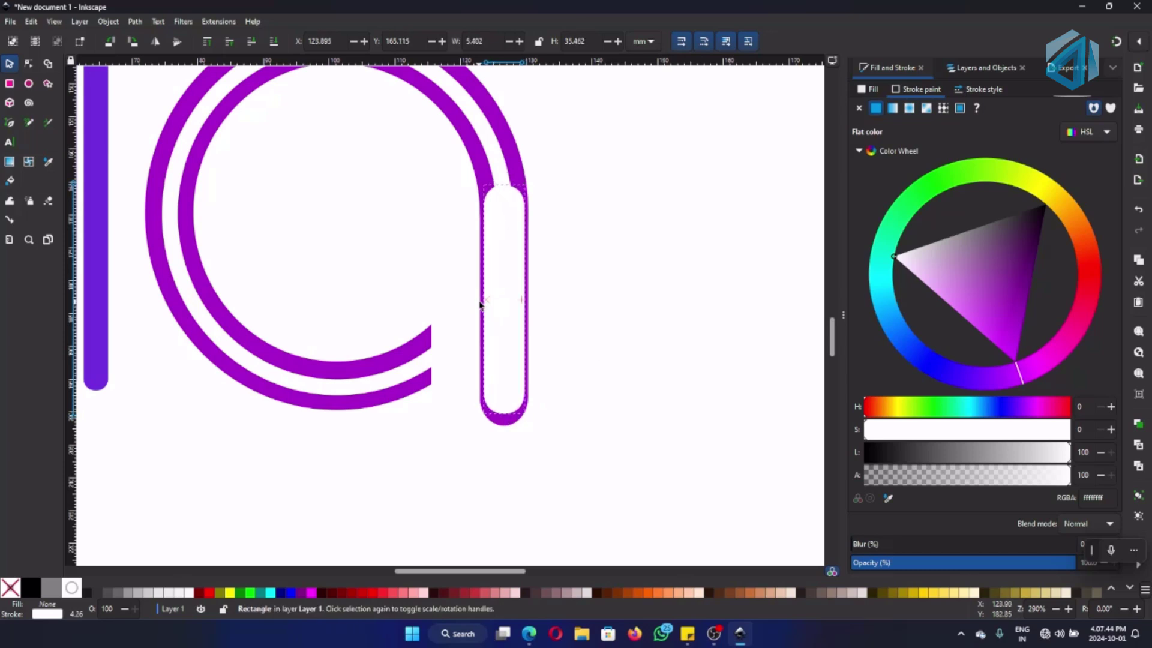
pyautogui.click(630, 304)
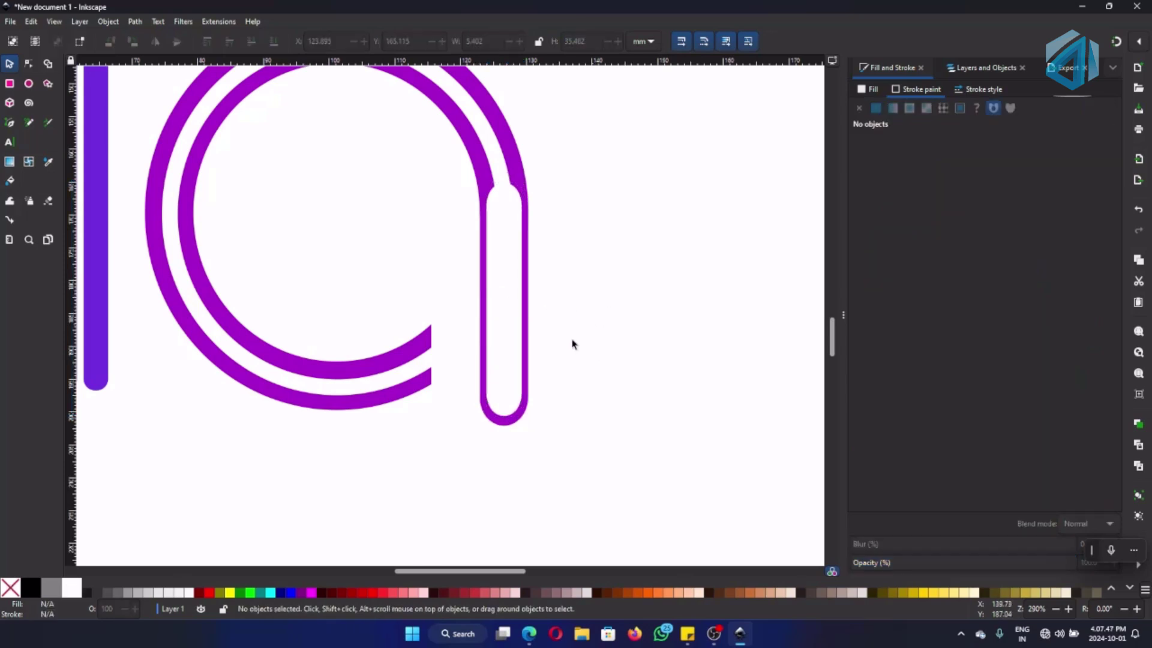
# Reposition the white inner strip to about X 123.8, Y 165.3 mm, centred in the stem with a thin, even outline
pyautogui.click(506, 226)
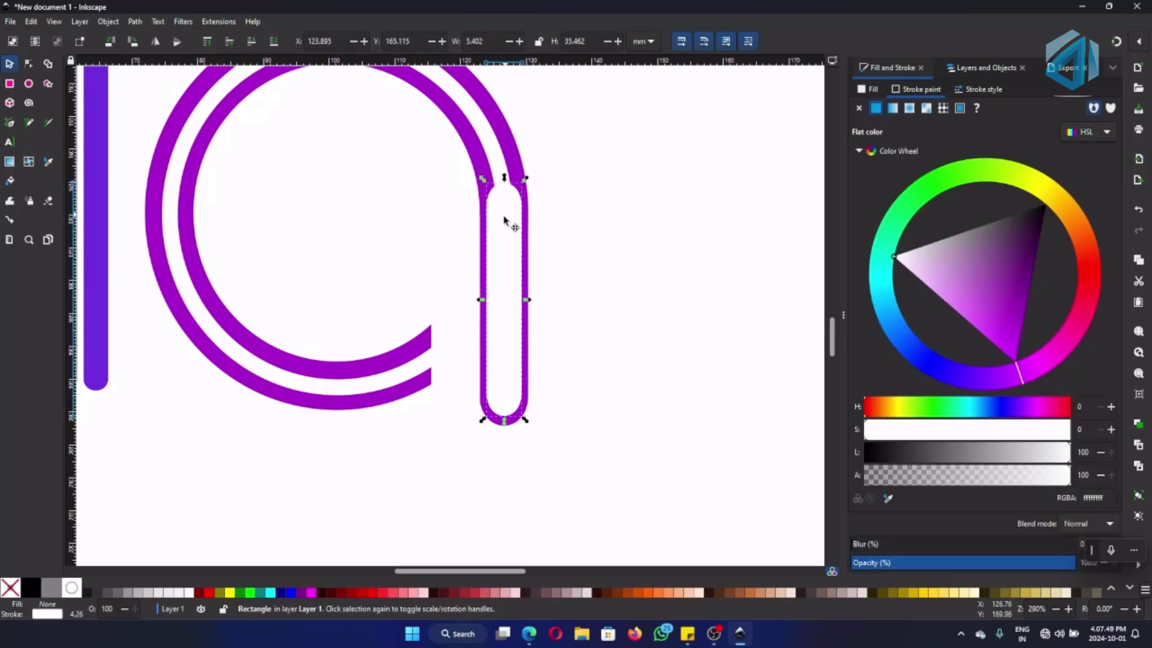
pyautogui.moveTo(504, 220); pyautogui.dragTo(503, 221)
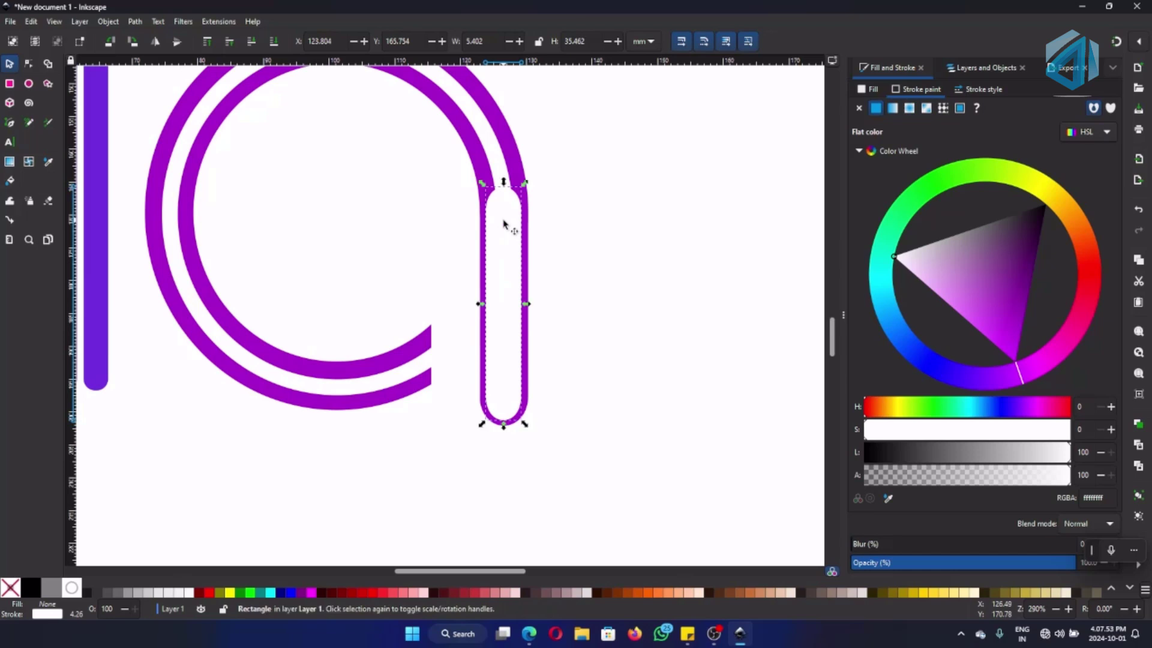
pyautogui.click(671, 234)
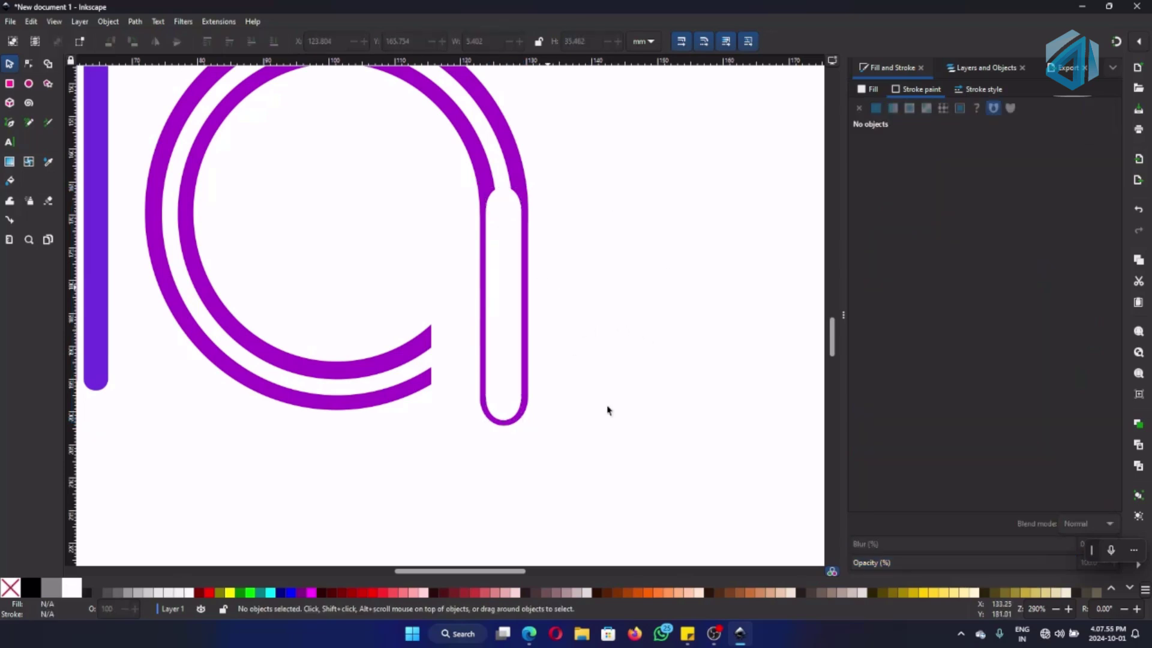
pyautogui.scroll(-1, 699, 363)
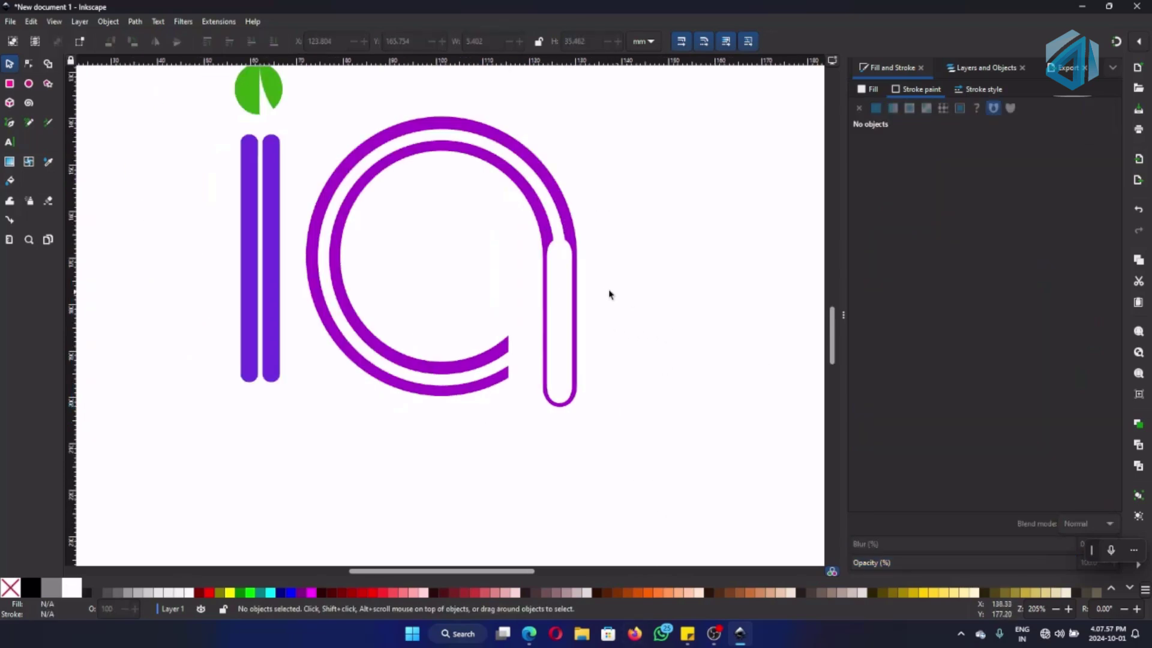
pyautogui.scroll(3, 556, 286)
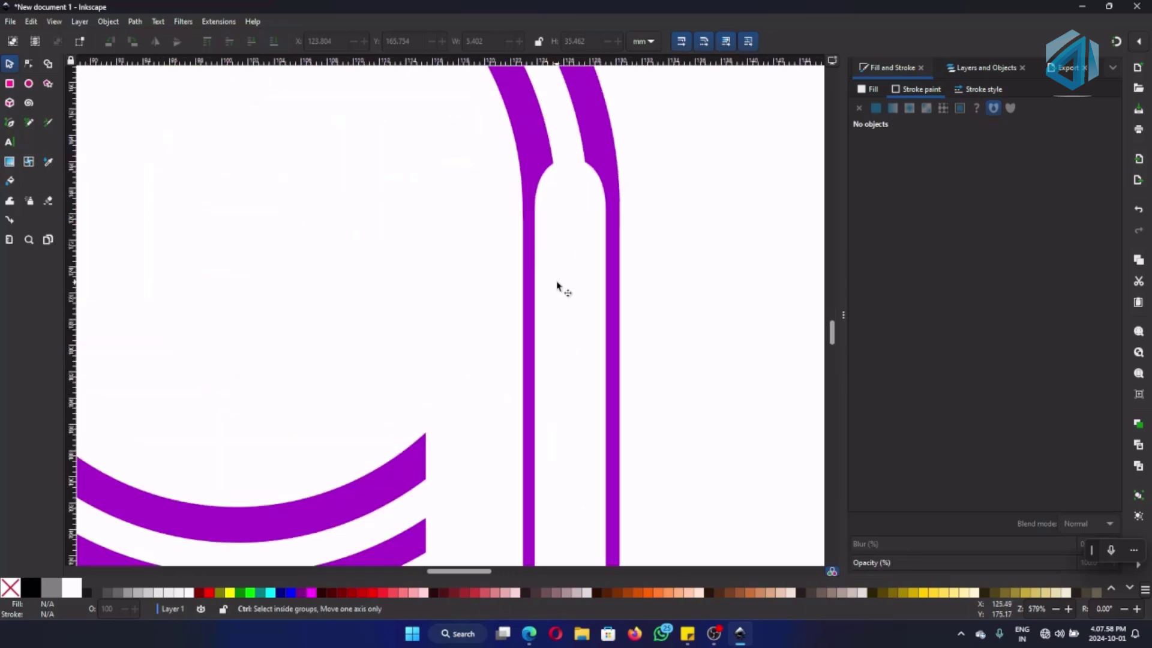
pyautogui.click(567, 232)
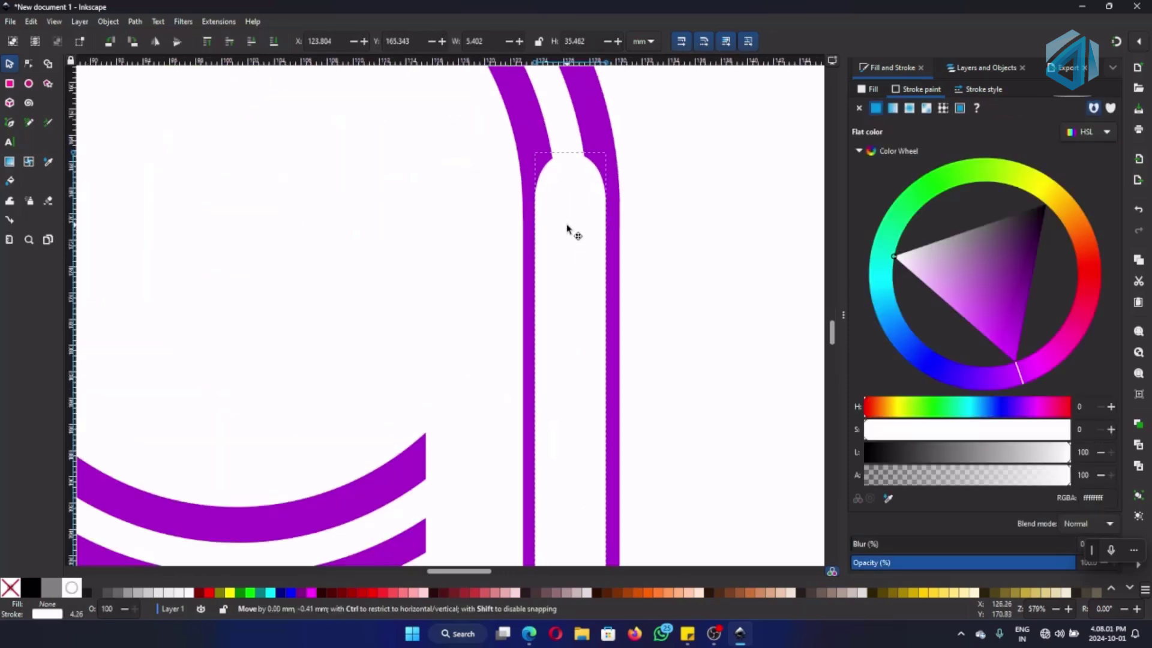
pyautogui.click(689, 258)
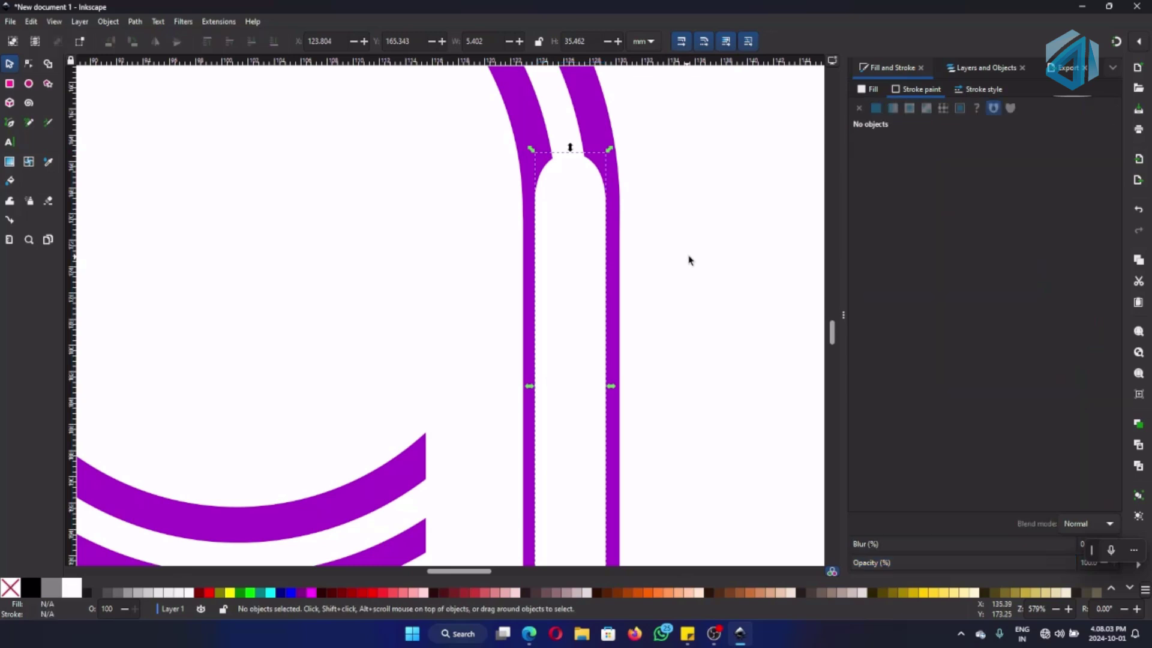
pyautogui.scroll(-3, 710, 277)
pyautogui.scroll(-1, 709, 277)
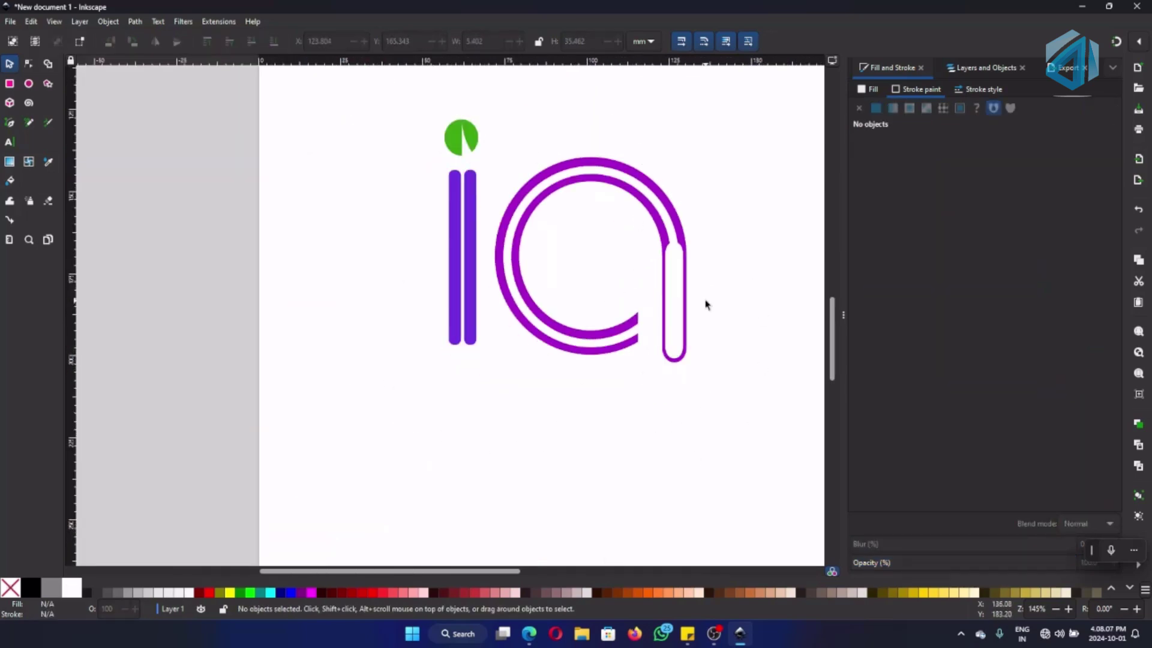
# Check ia_logo.svg in the browser, then draw an ellipse with radii of about 5.9 and 6.5 mm inside the a's ring in Inkscape
pyautogui.click(531, 640)
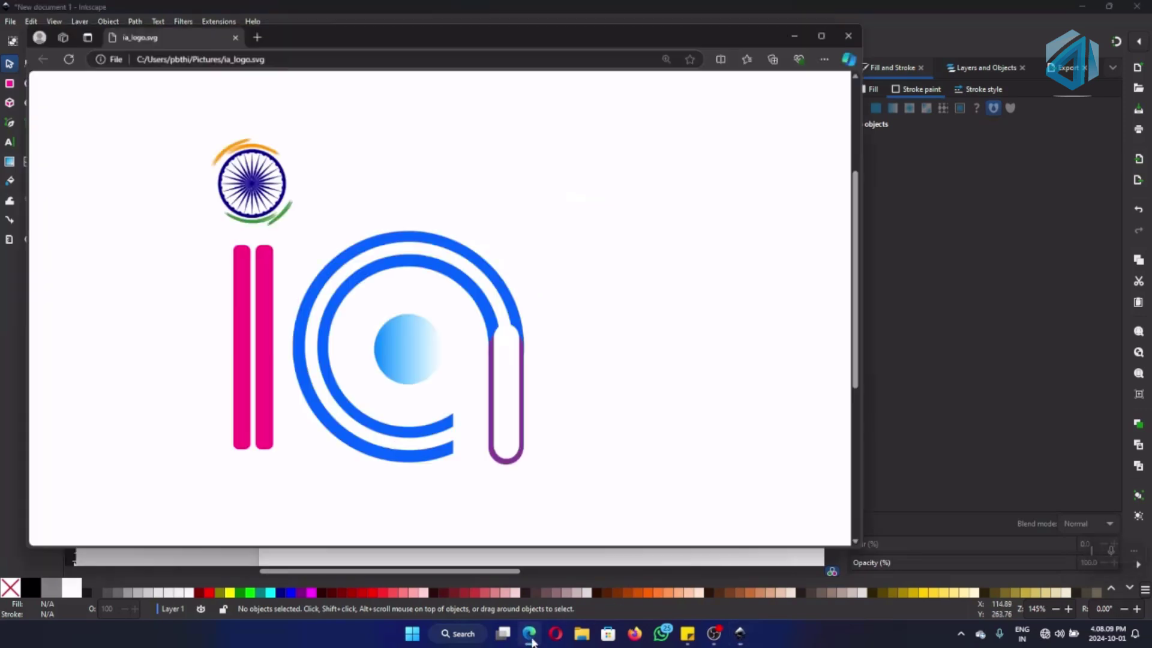
pyautogui.click(796, 28)
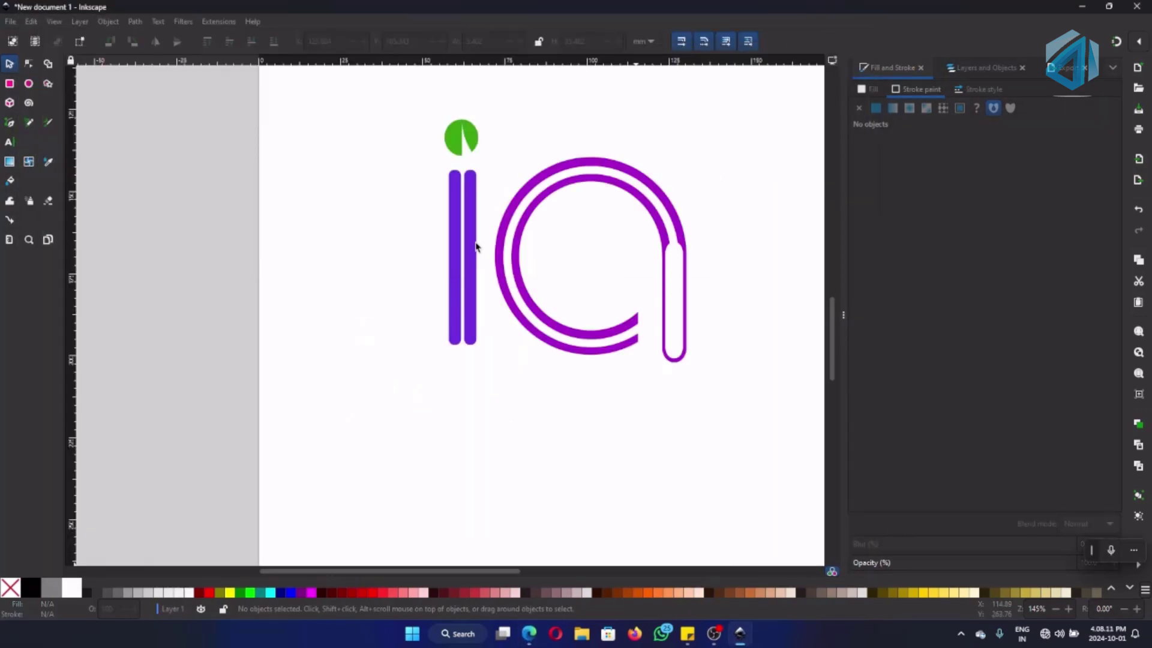
pyautogui.click(29, 84)
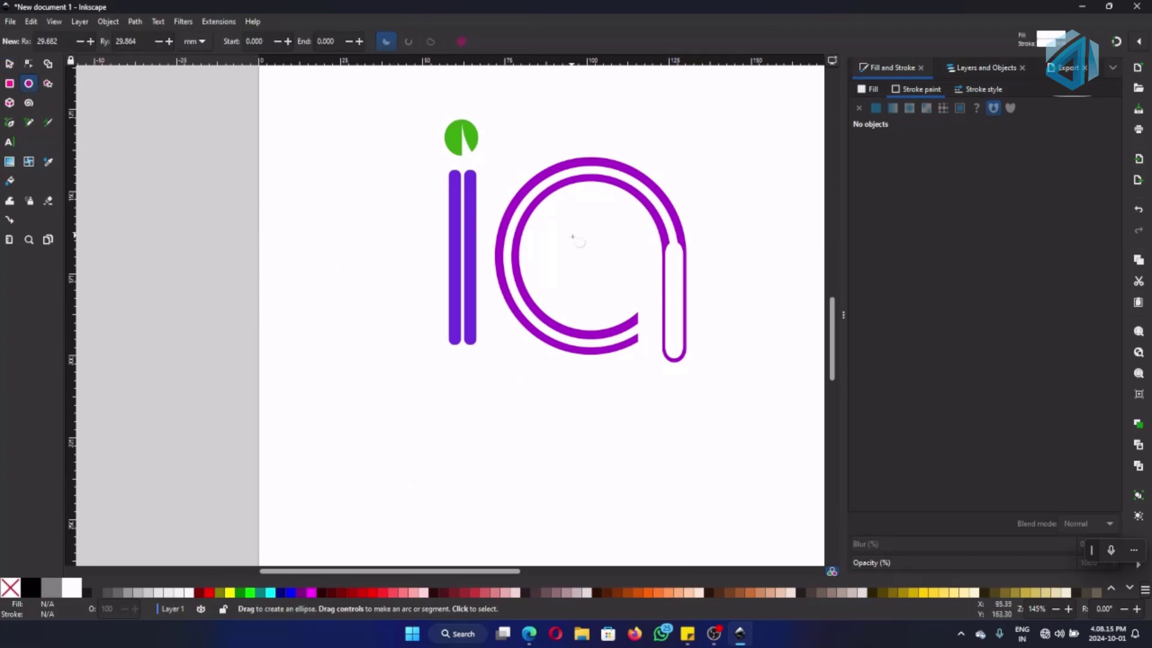
pyautogui.moveTo(576, 241); pyautogui.dragTo(616, 279)
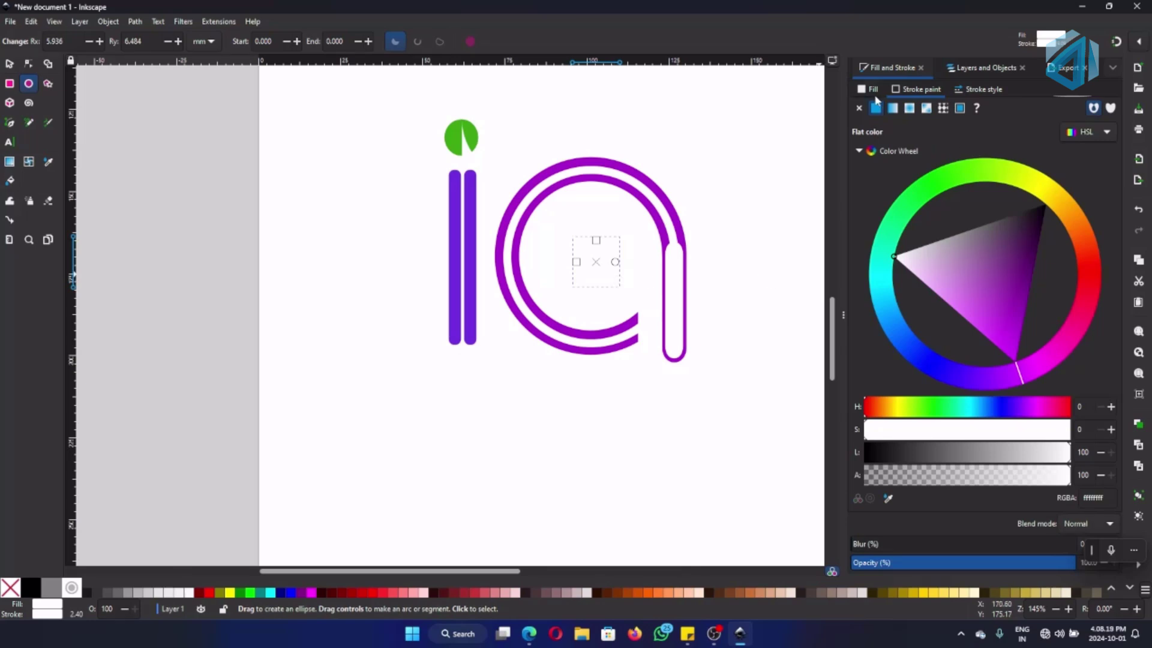
# Remove the new ellipse's stroke and give it a flat blue fill (0500ffff)
pyautogui.click(859, 109)
pyautogui.click(876, 109)
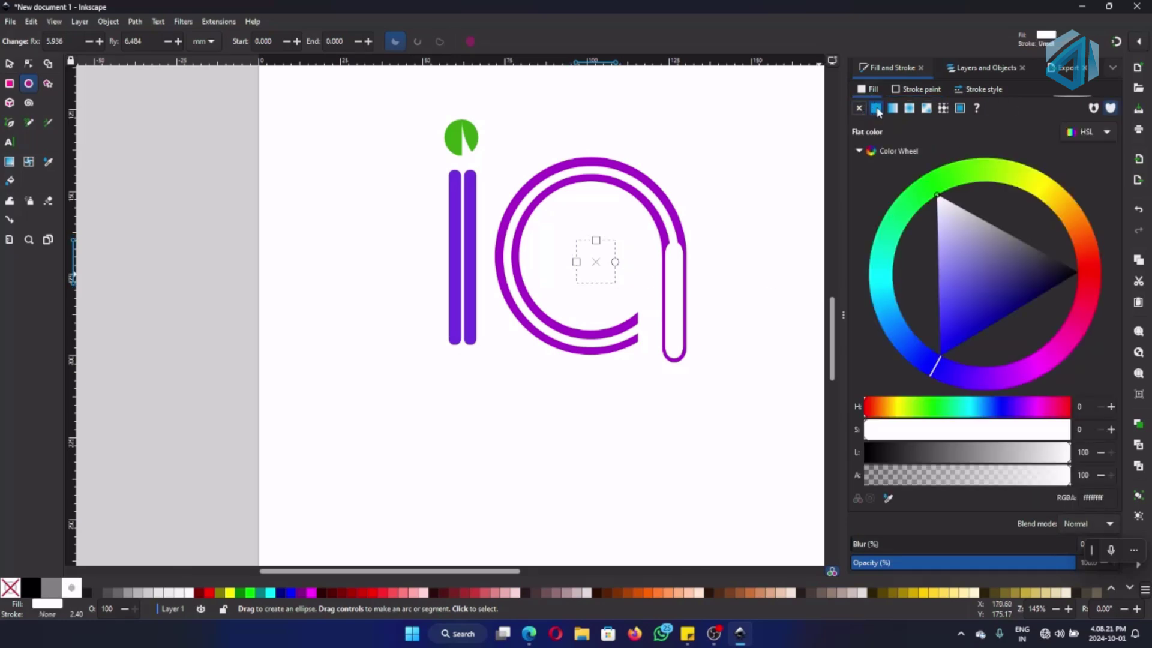
pyautogui.moveTo(958, 354); pyautogui.dragTo(945, 376)
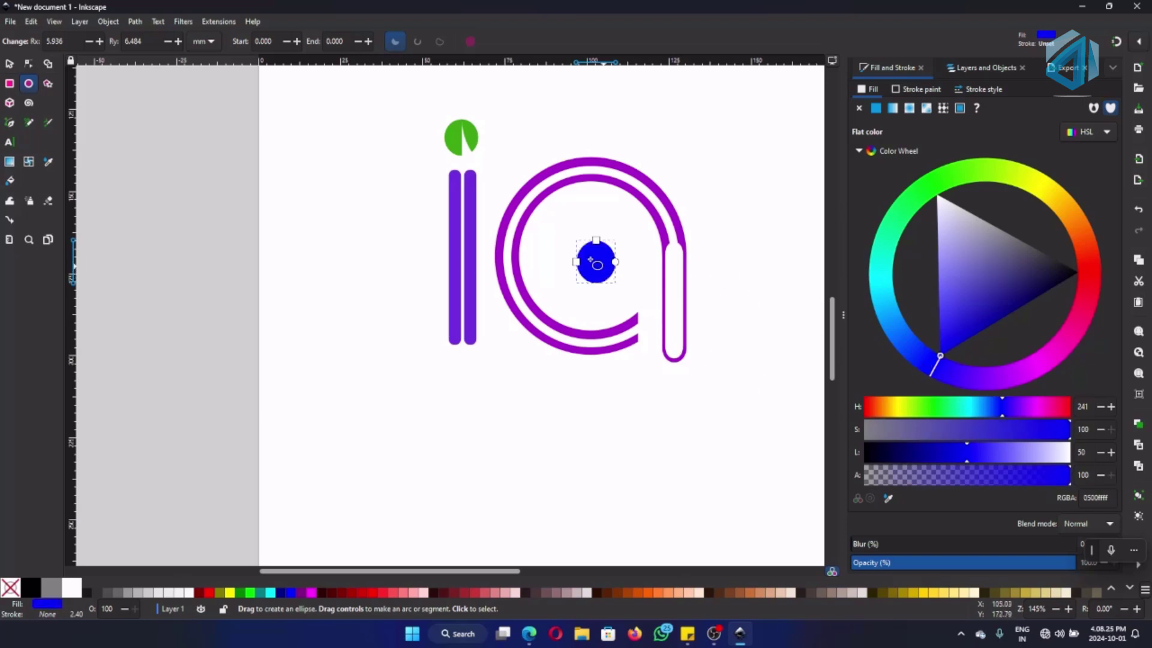
# Move the blue dot to about X 95.3, Y 163.3 mm inside the a's ring and fill it with the green sampled from the i's dot
pyautogui.click(9, 64)
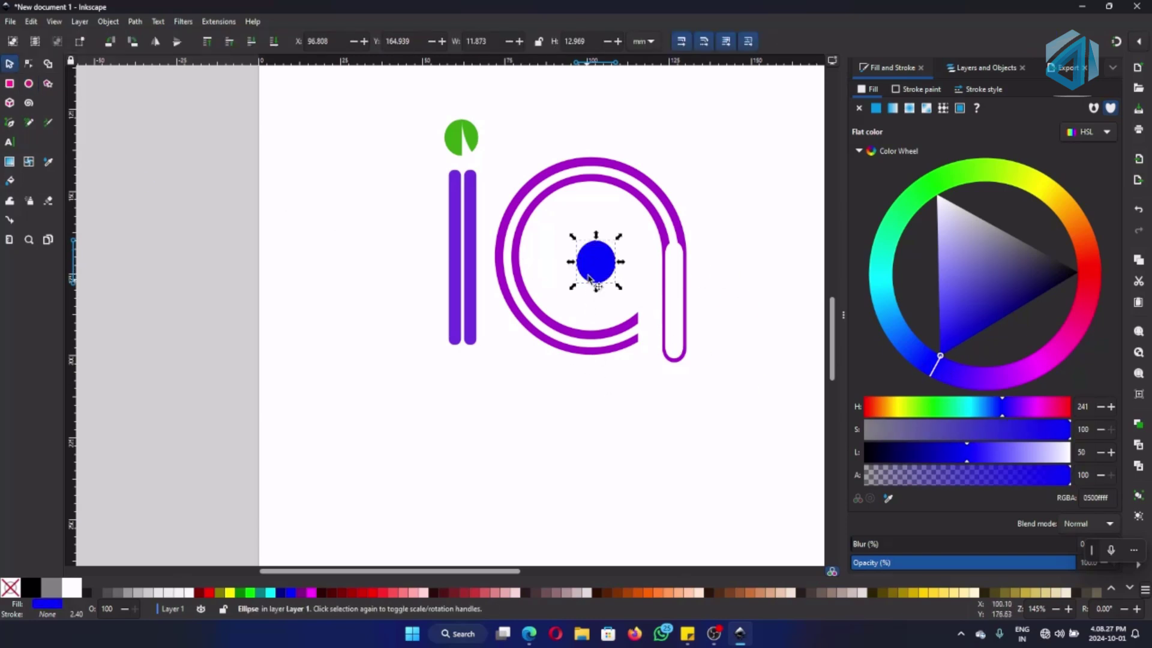
pyautogui.moveTo(596, 261)
pyautogui.mouseDown()
pyautogui.moveTo(586, 248)
pyautogui.moveTo(591, 258)
pyautogui.mouseUp()
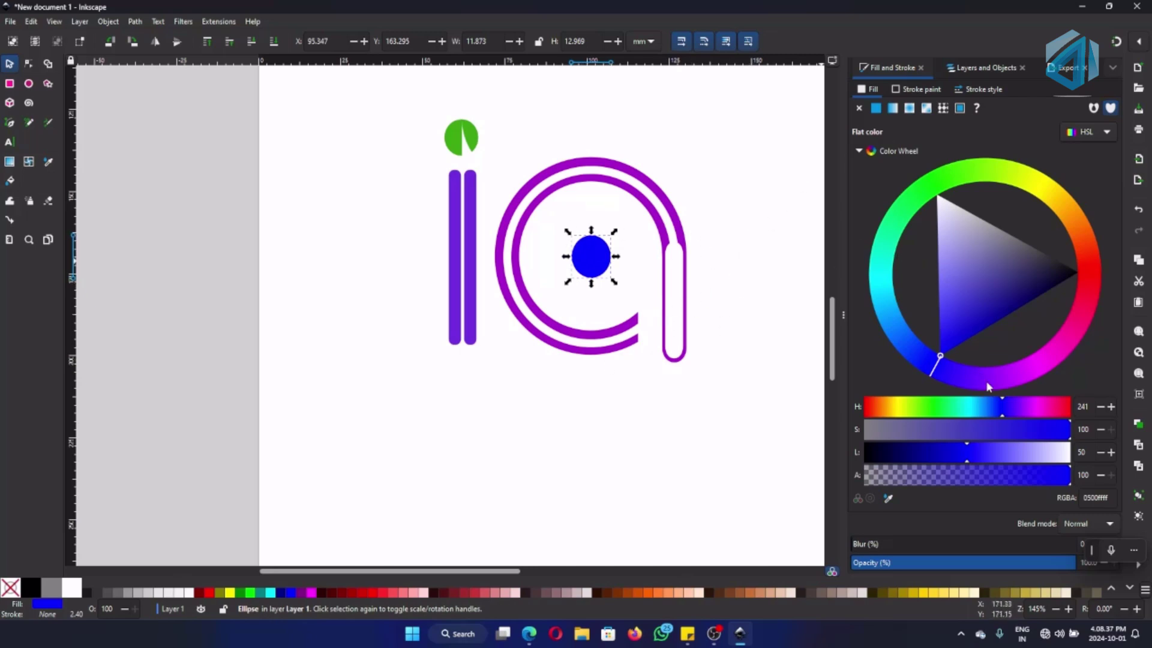
pyautogui.click(889, 501)
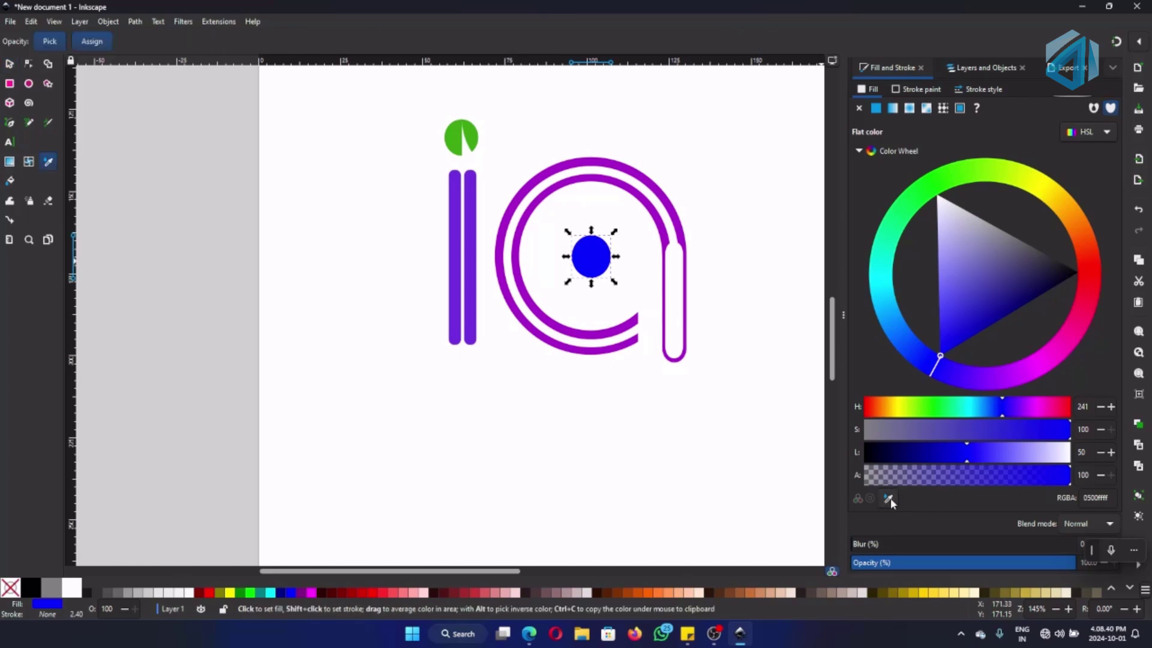
pyautogui.click(474, 136)
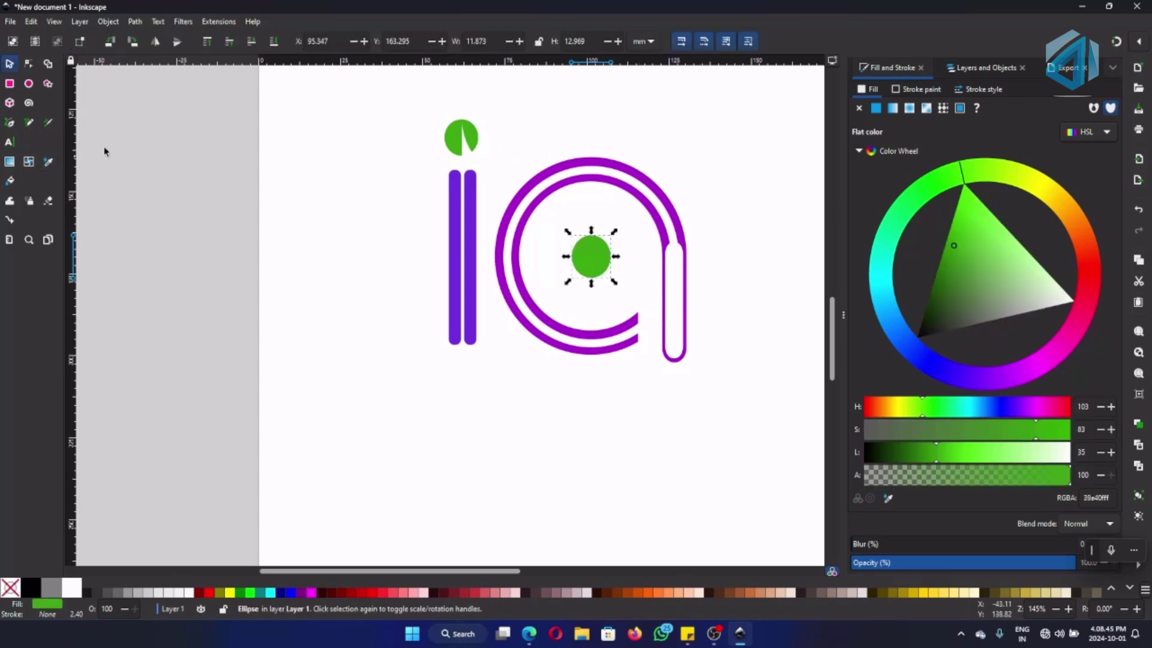
pyautogui.click(284, 257)
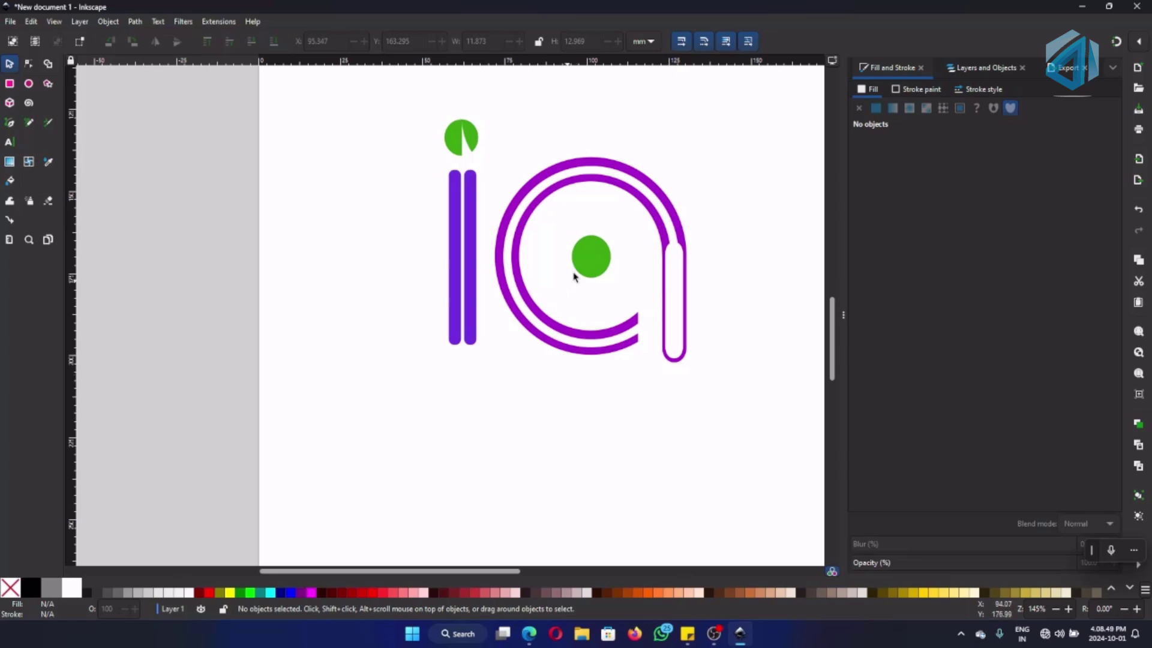
# Enlarge the green dot inside the ring to about 12.6 by 13.3 mm
pyautogui.click(598, 247)
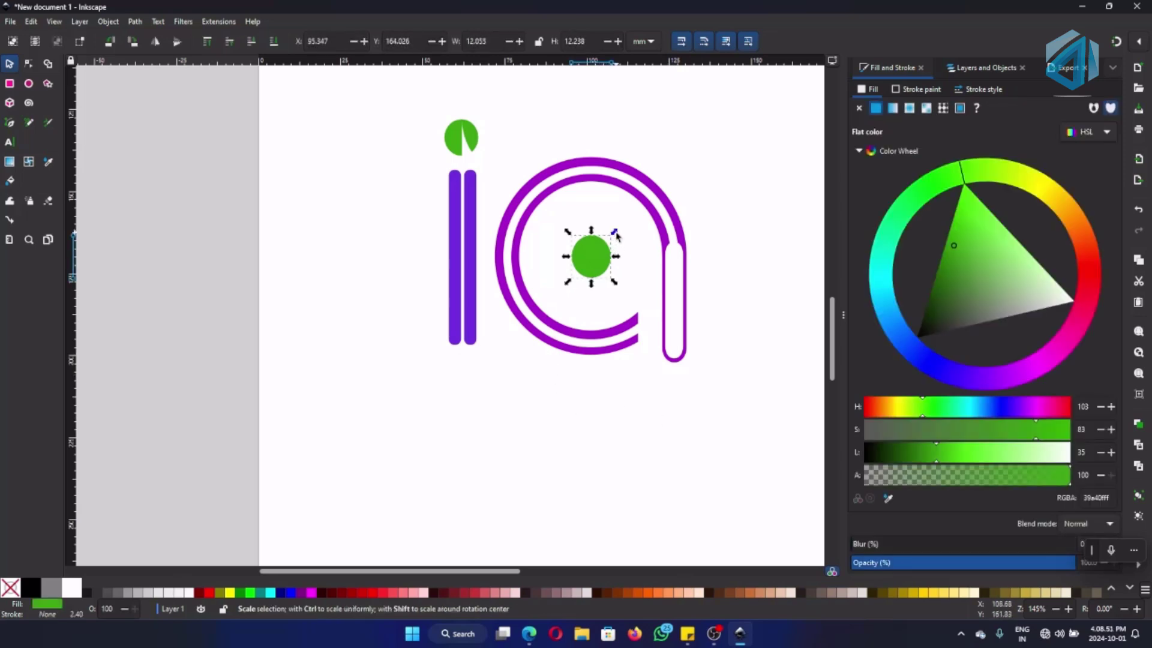
pyautogui.moveTo(614, 234); pyautogui.dragTo(618, 234)
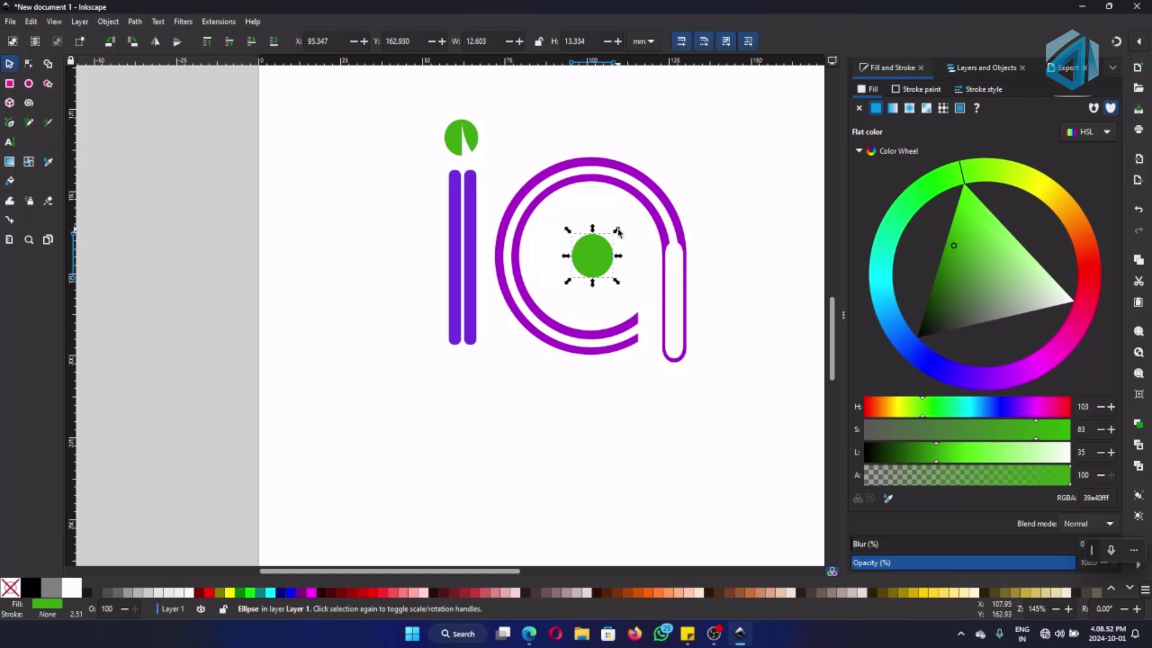
pyautogui.click(735, 209)
# Move the whole logo to about X 70.8, Y 99.5 mm, nearer the middle of the page
pyautogui.keyDown('ctrl'); pyautogui.scroll(-1, 561, 437); pyautogui.keyUp('ctrl')
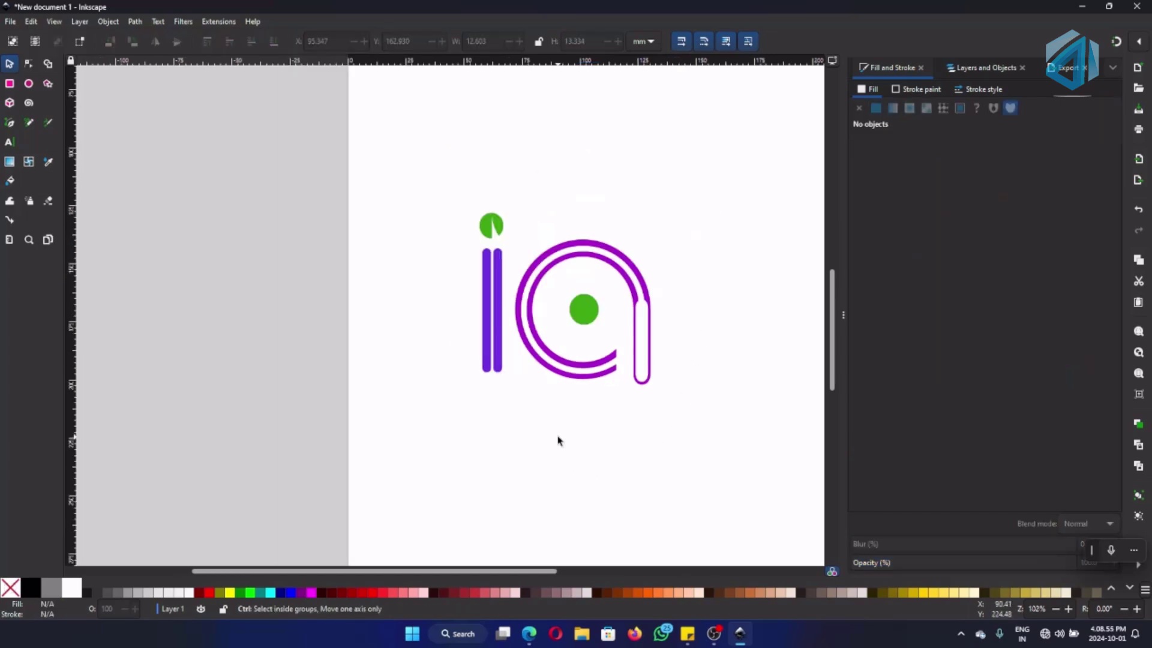
pyautogui.moveTo(410, 185); pyautogui.dragTo(708, 440)
pyautogui.keyDown('ctrl'); pyautogui.scroll(-2, 390, 407); pyautogui.keyUp('ctrl')
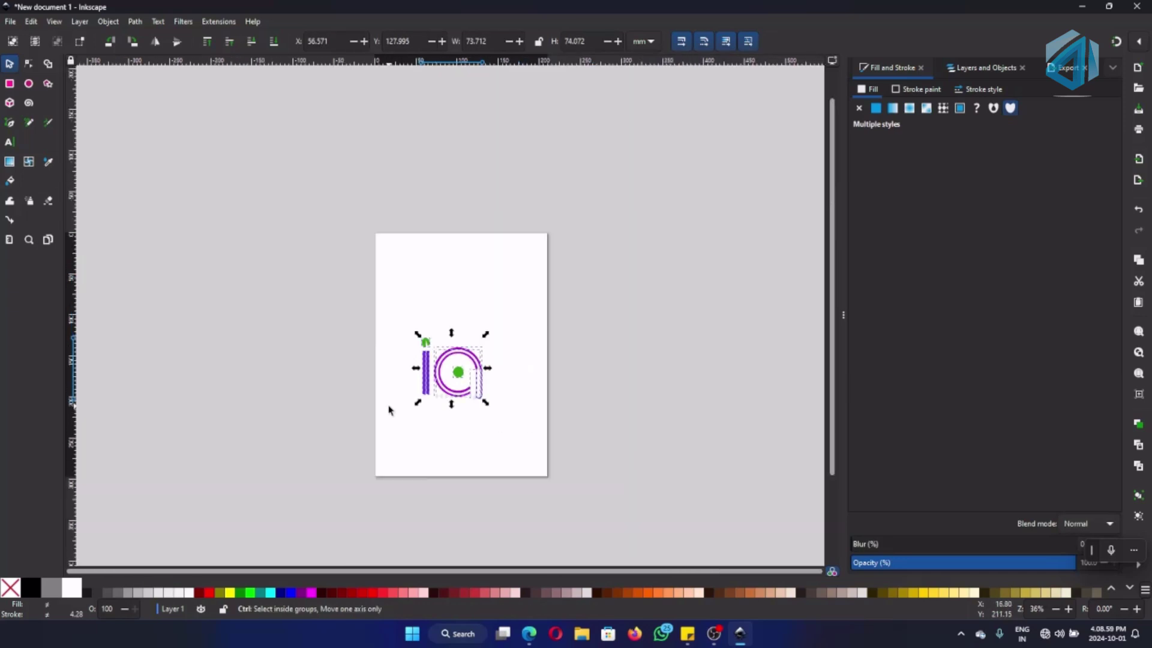
pyautogui.keyDown('ctrl'); pyautogui.scroll(2, 388, 408); pyautogui.keyUp('ctrl')
pyautogui.keyDown('ctrl'); pyautogui.scroll(-1, 388, 409); pyautogui.keyUp('ctrl')
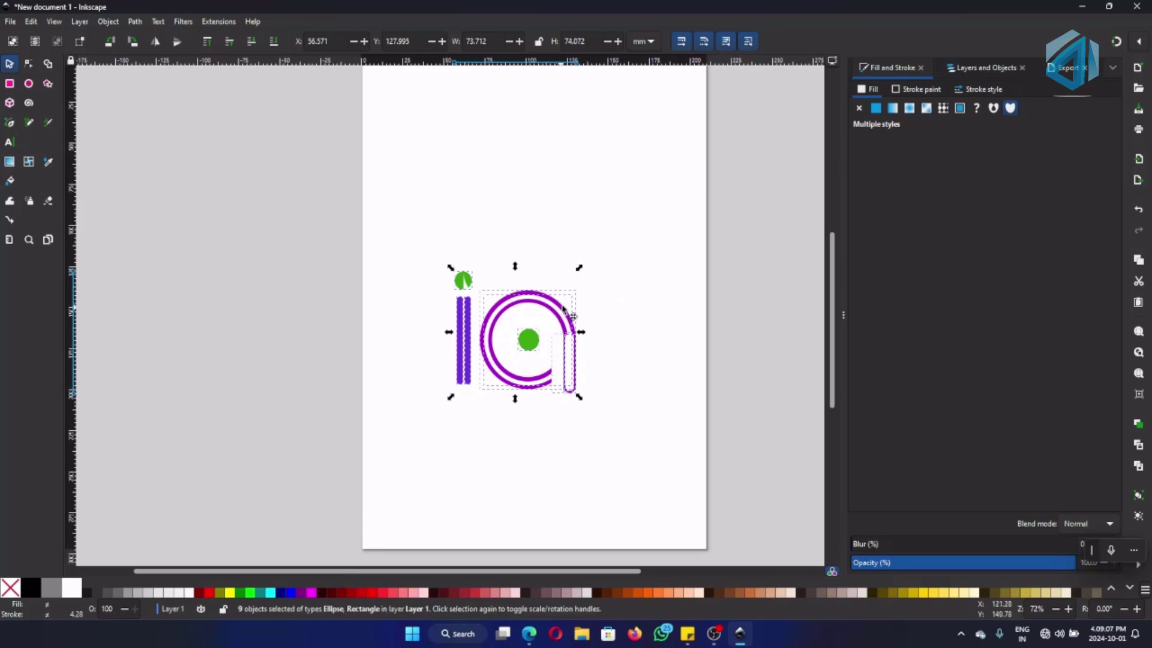
pyautogui.moveTo(562, 307); pyautogui.dragTo(586, 263)
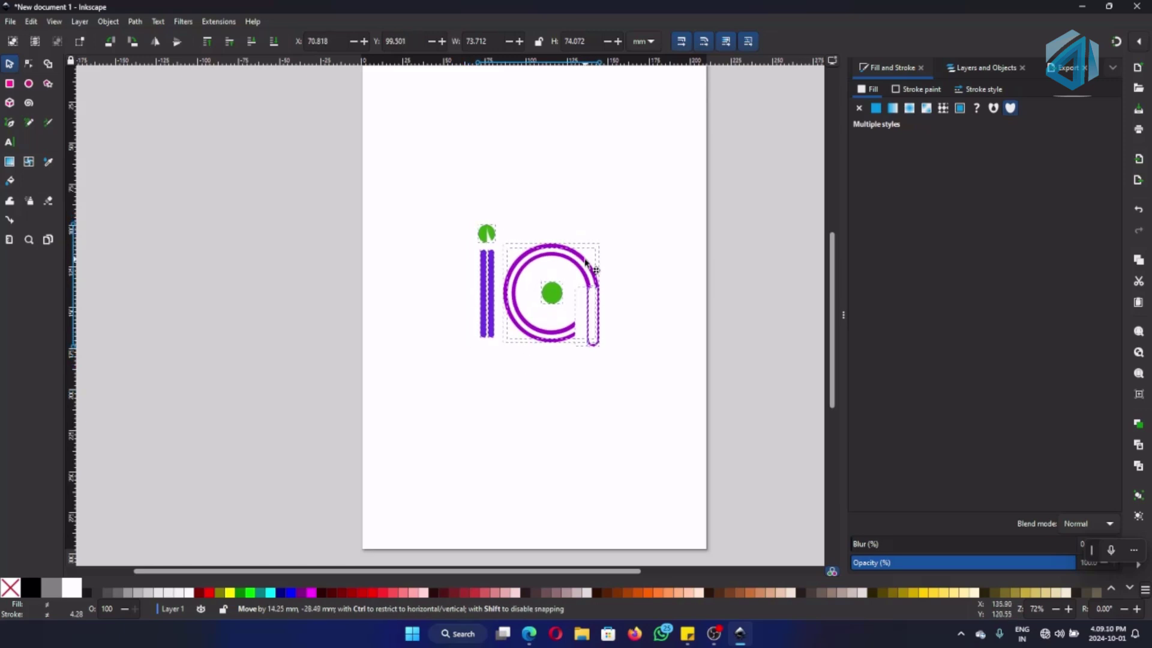
pyautogui.click(708, 253)
pyautogui.scroll(6, 675, 343)
pyautogui.scroll(-6, 675, 343)
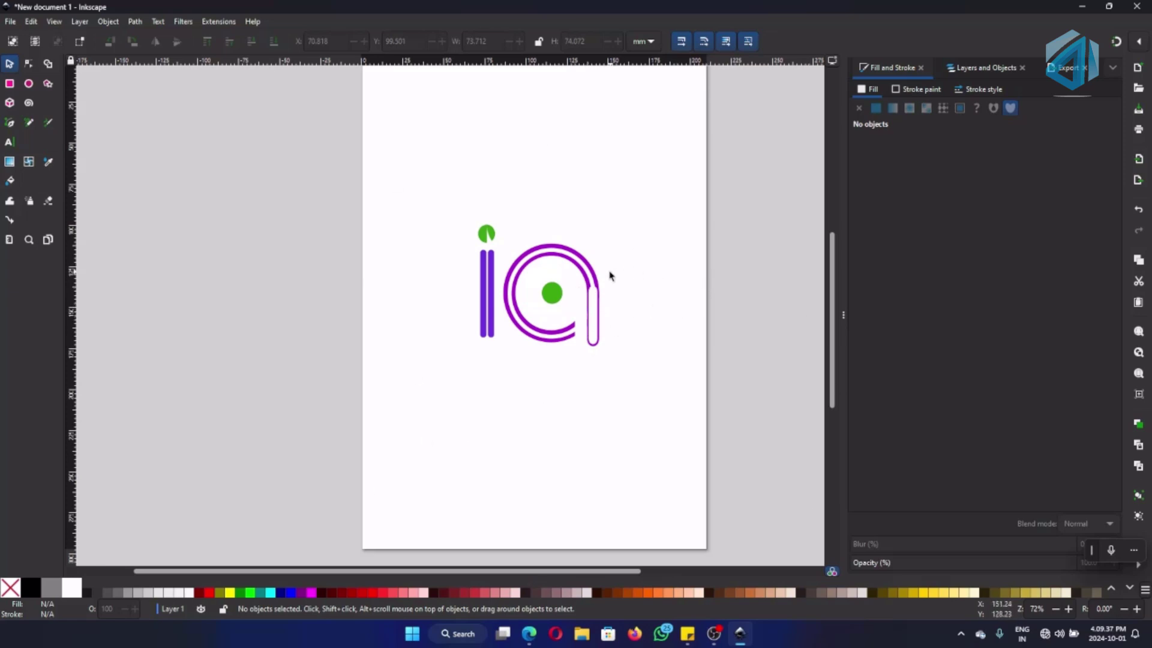
pyautogui.scroll(4, 606, 276)
pyautogui.scroll(2, 602, 282)
pyautogui.scroll(-8, 601, 282)
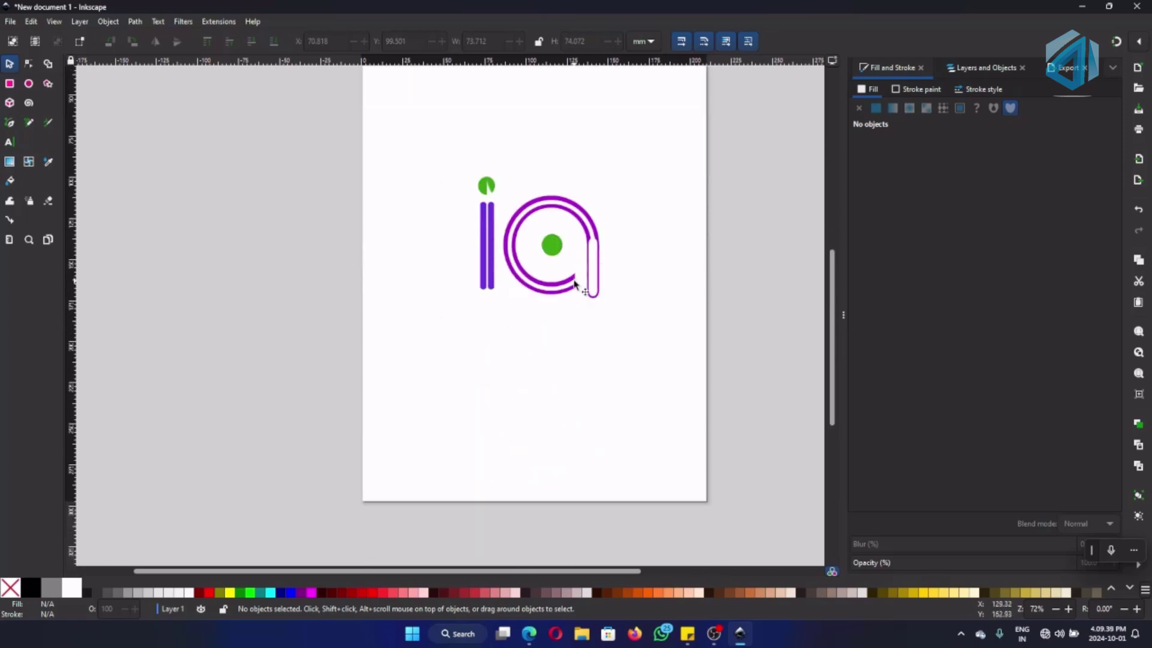
pyautogui.scroll(4, 581, 287)
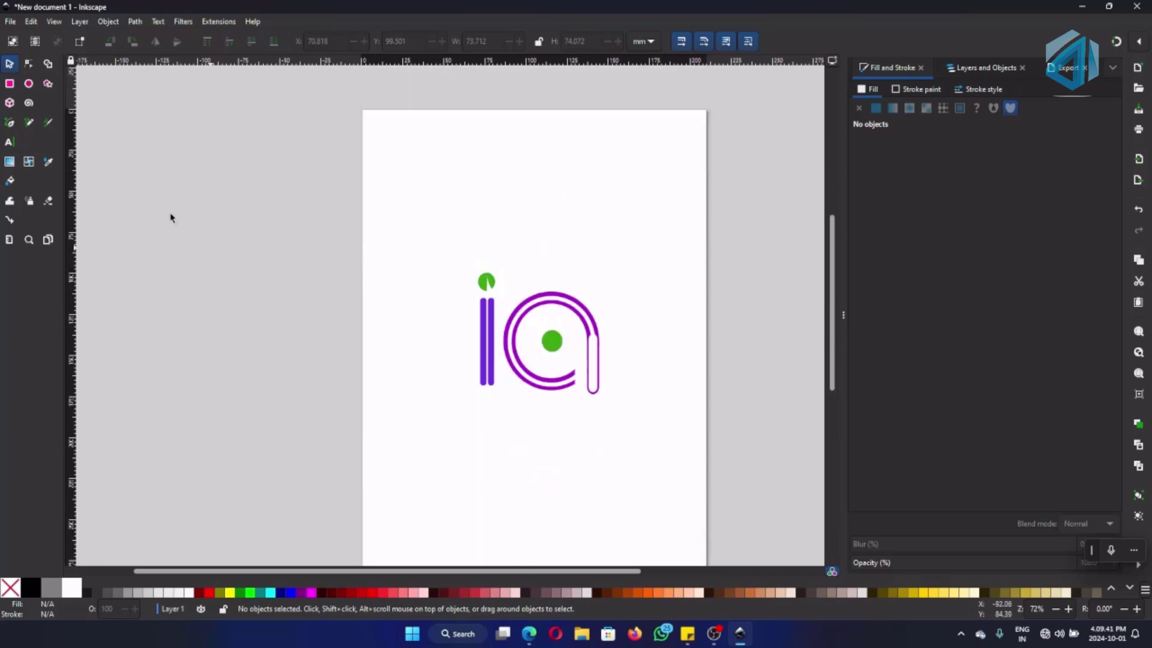
# Save the document to the Desktop as an Inkscape SVG named drawing
pyautogui.click(9, 22)
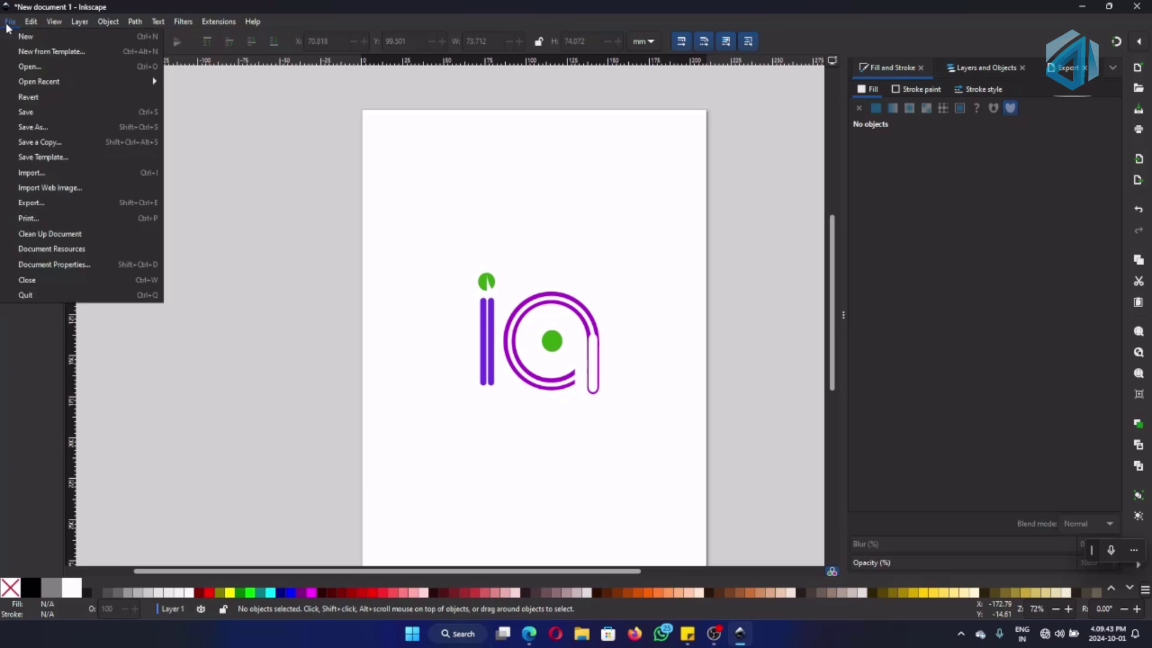
pyautogui.click(25, 111)
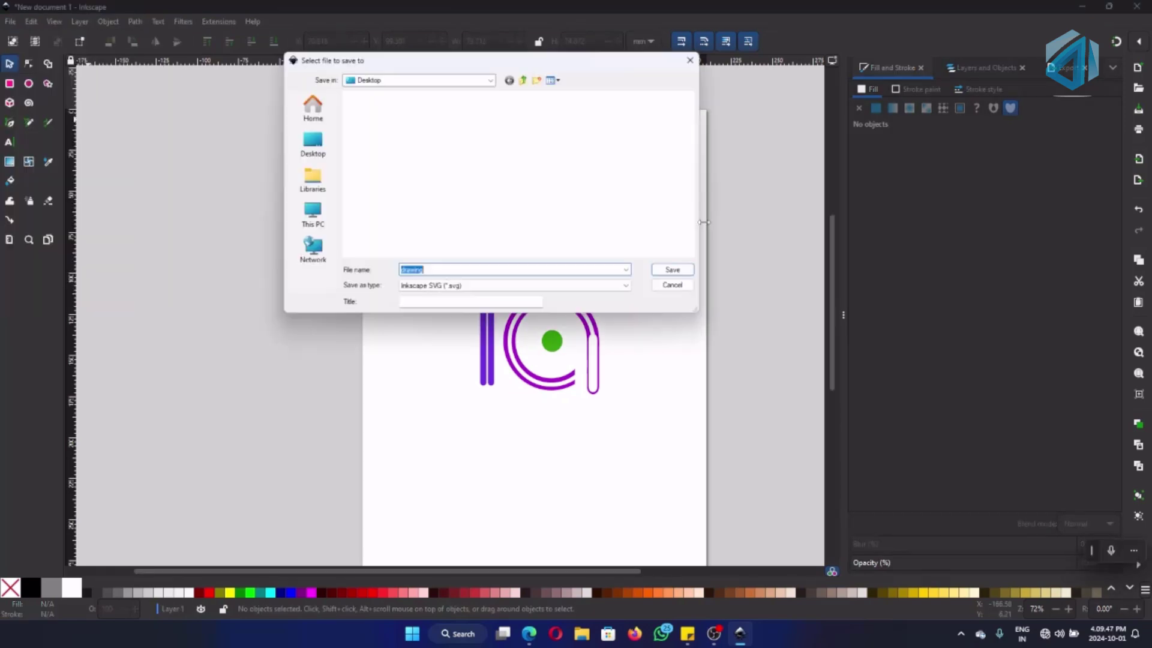
pyautogui.click(311, 150)
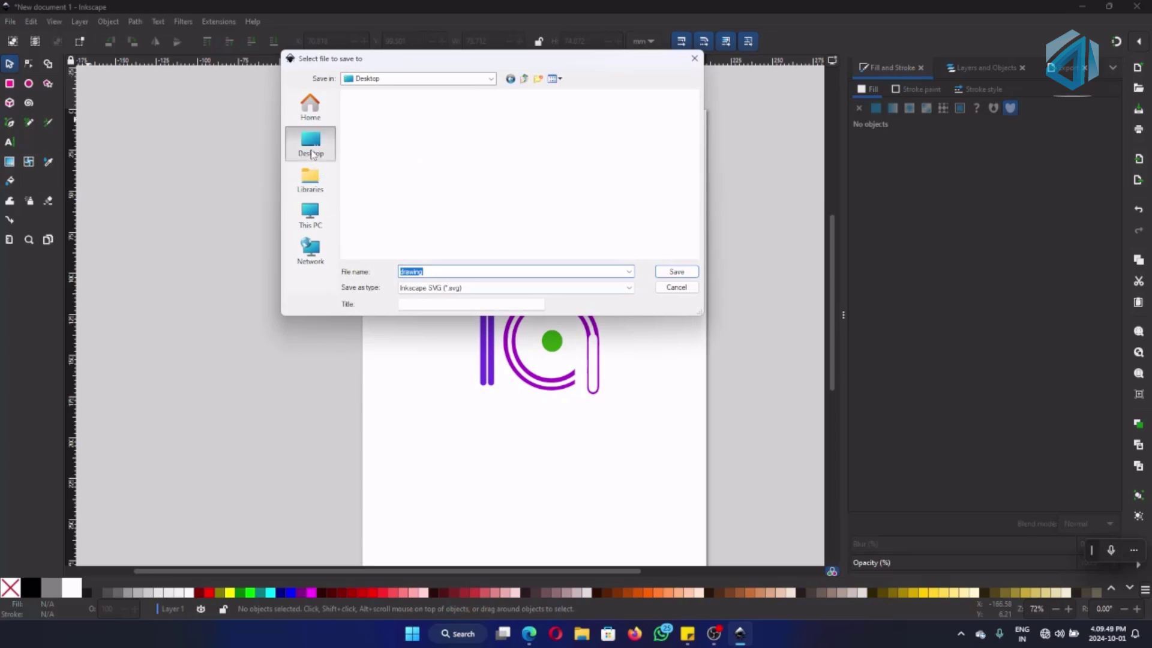
pyautogui.scroll(-2, 471, 201)
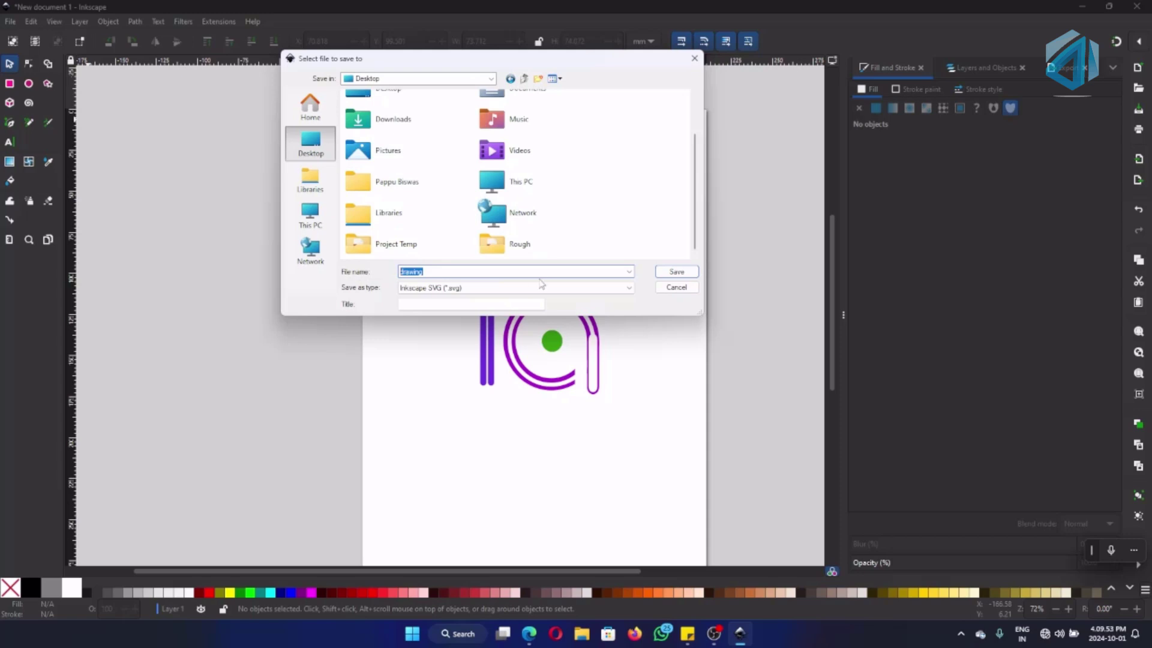
pyautogui.click(439, 274)
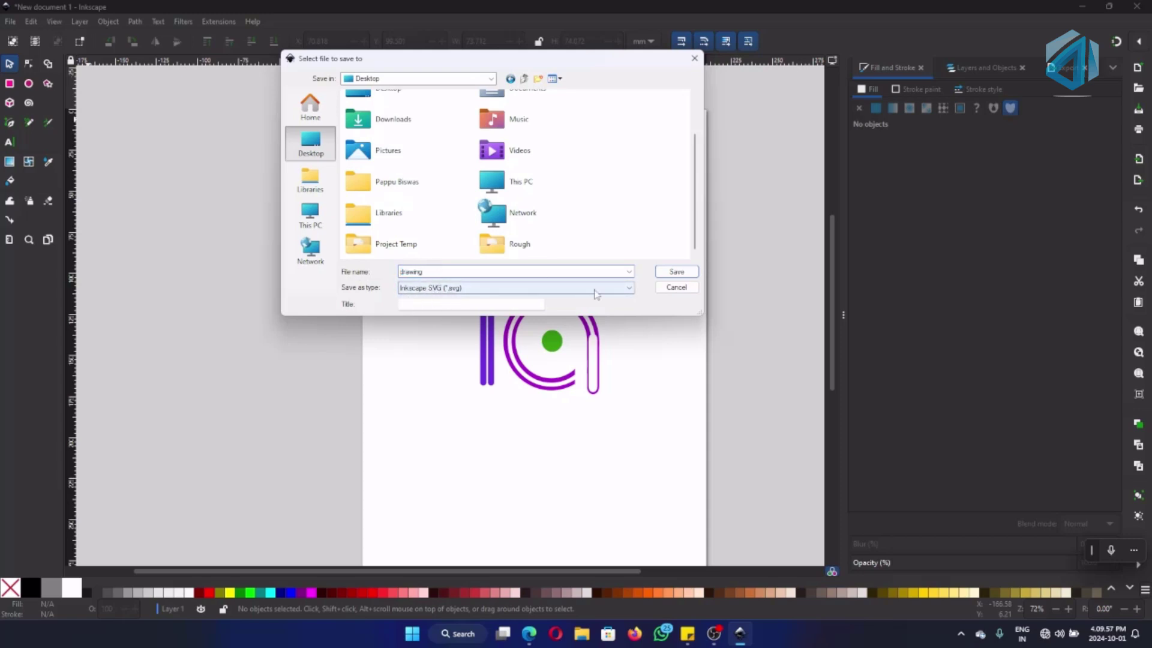
pyautogui.click(684, 273)
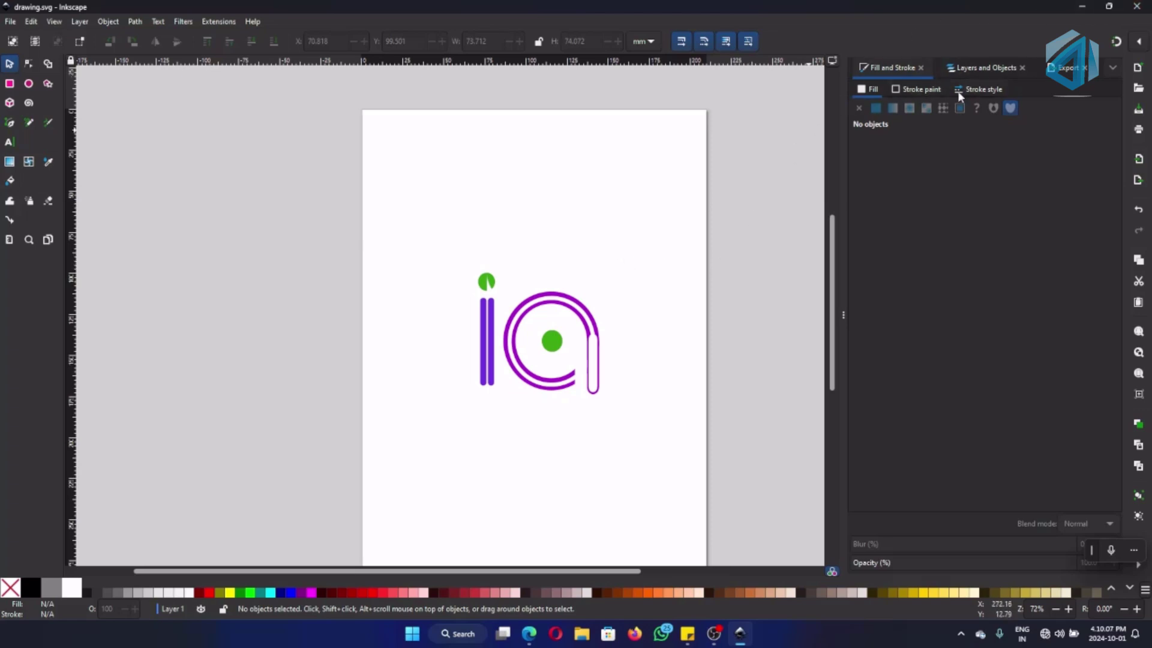
# Open the export settings, look at the batch options and return to single-file export of the document
pyautogui.scroll(-2, 688, 261)
pyautogui.scroll(1, 688, 261)
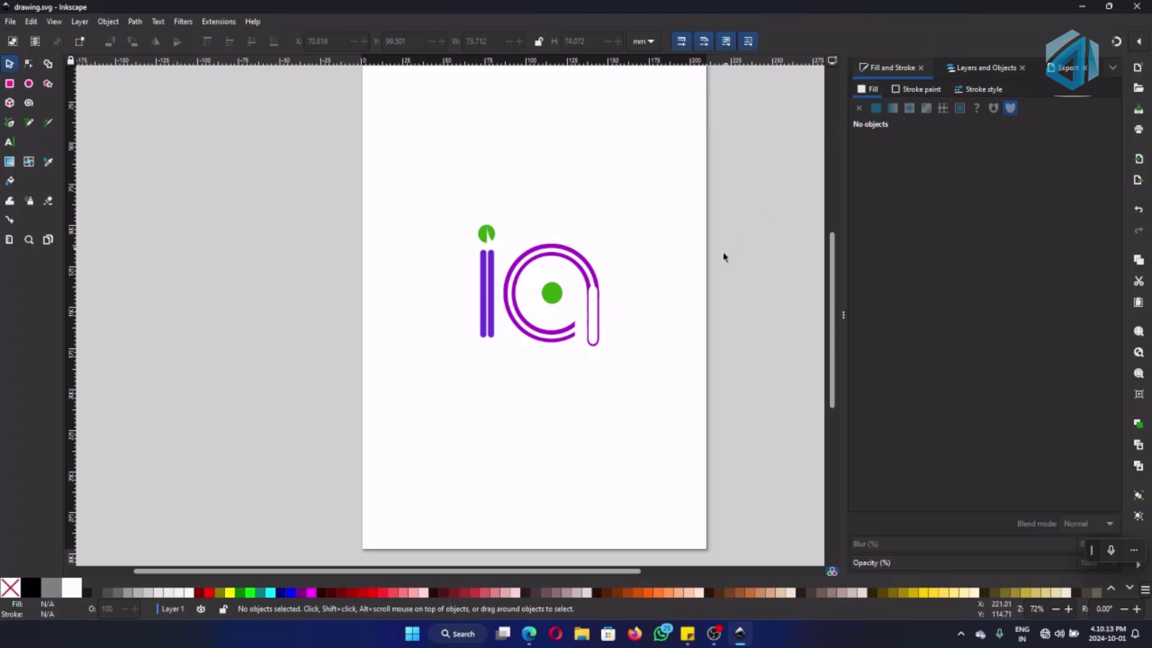
pyautogui.scroll(1, 722, 252)
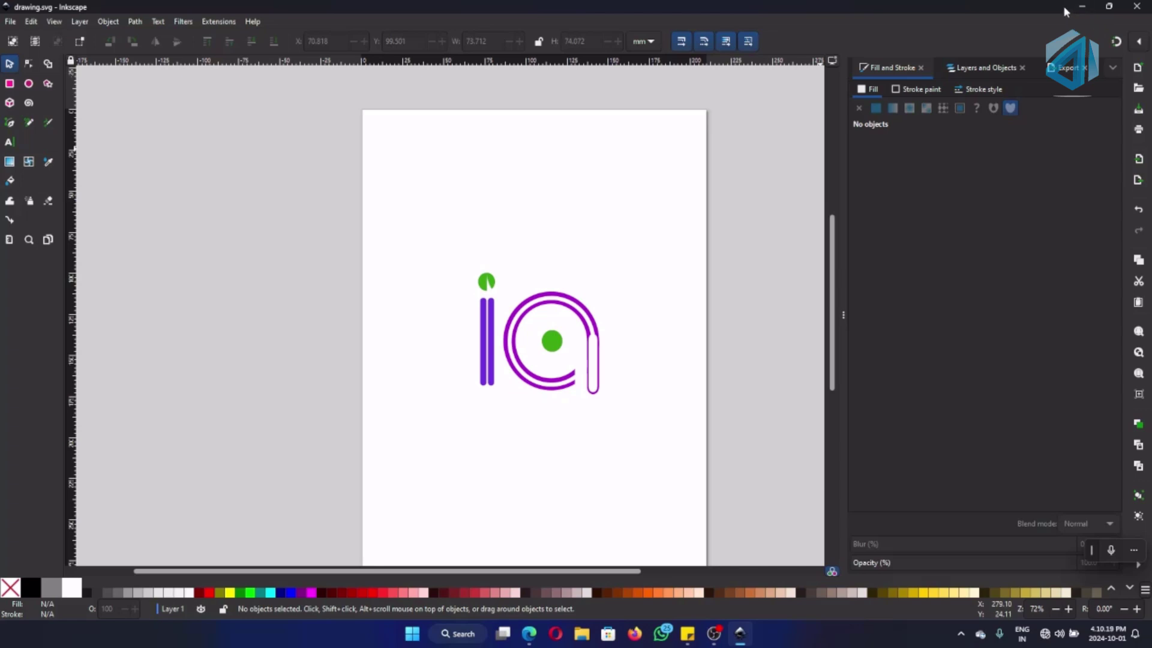
pyautogui.click(1068, 68)
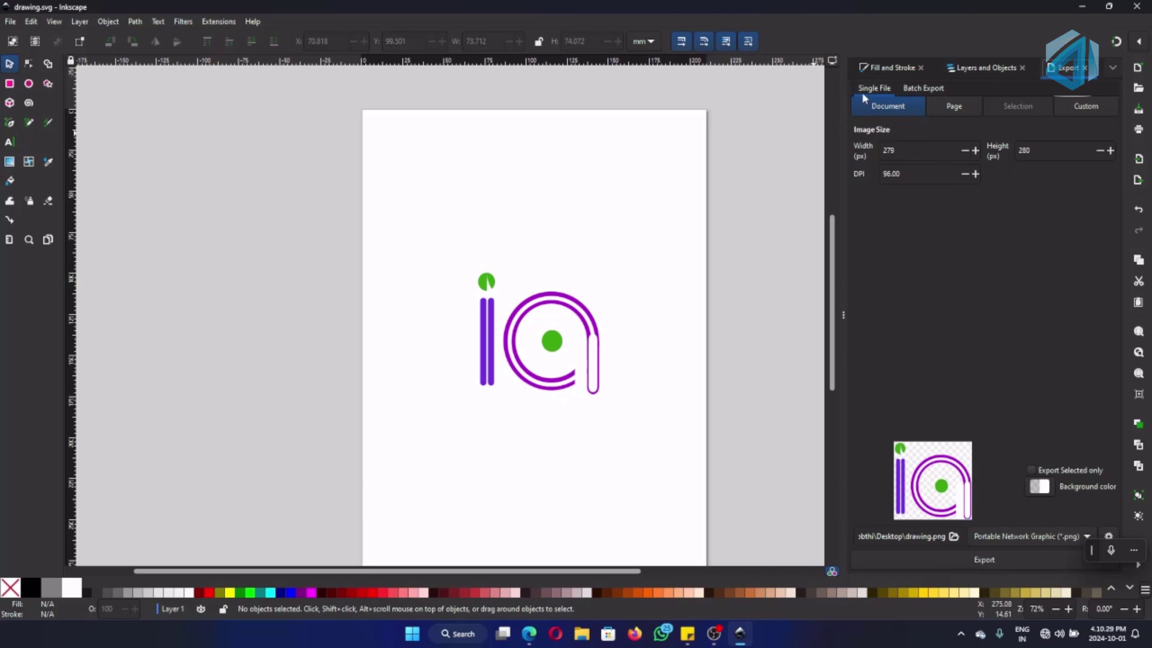
pyautogui.click(928, 89)
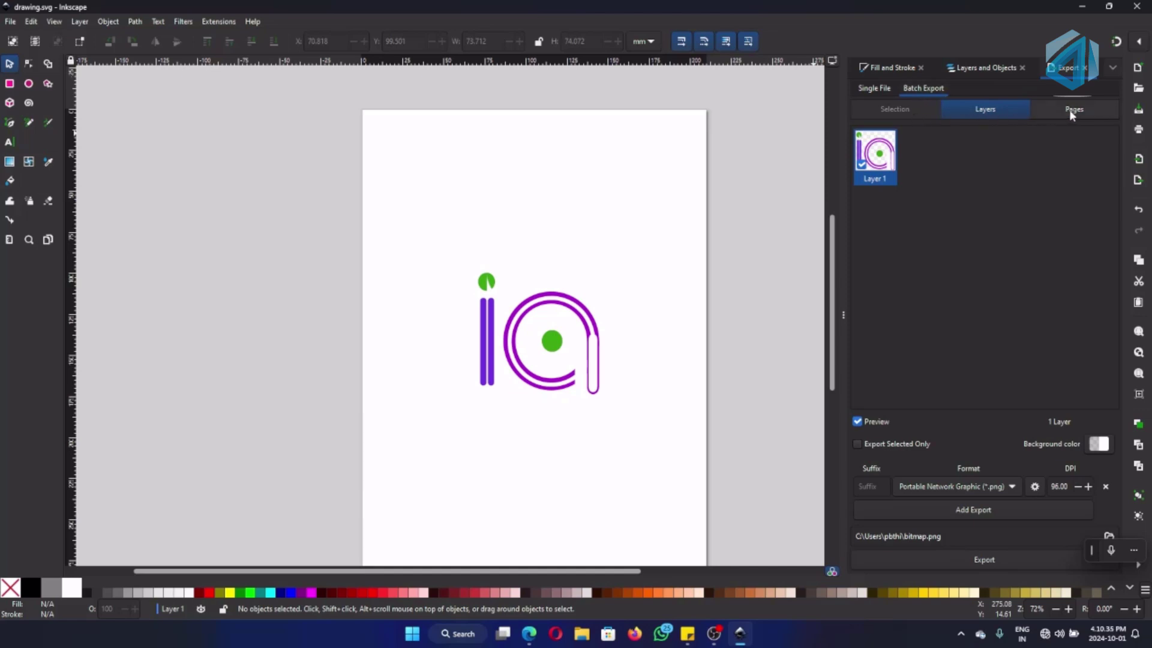
pyautogui.click(874, 93)
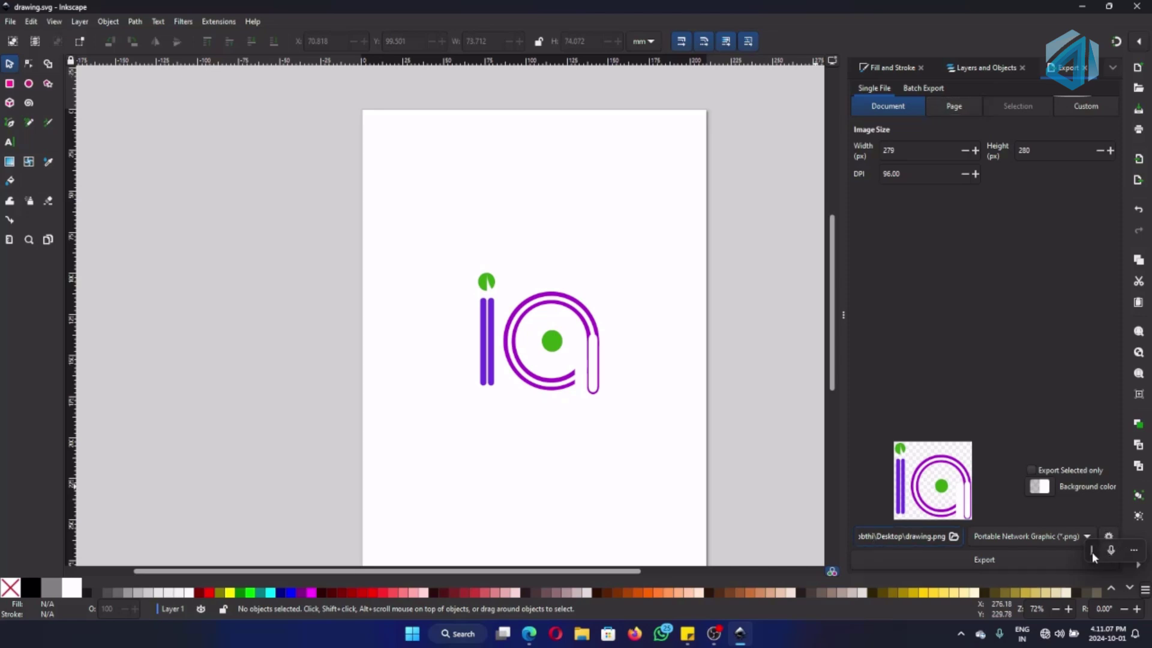
pyautogui.moveTo(1092, 552); pyautogui.dragTo(1091, 574)
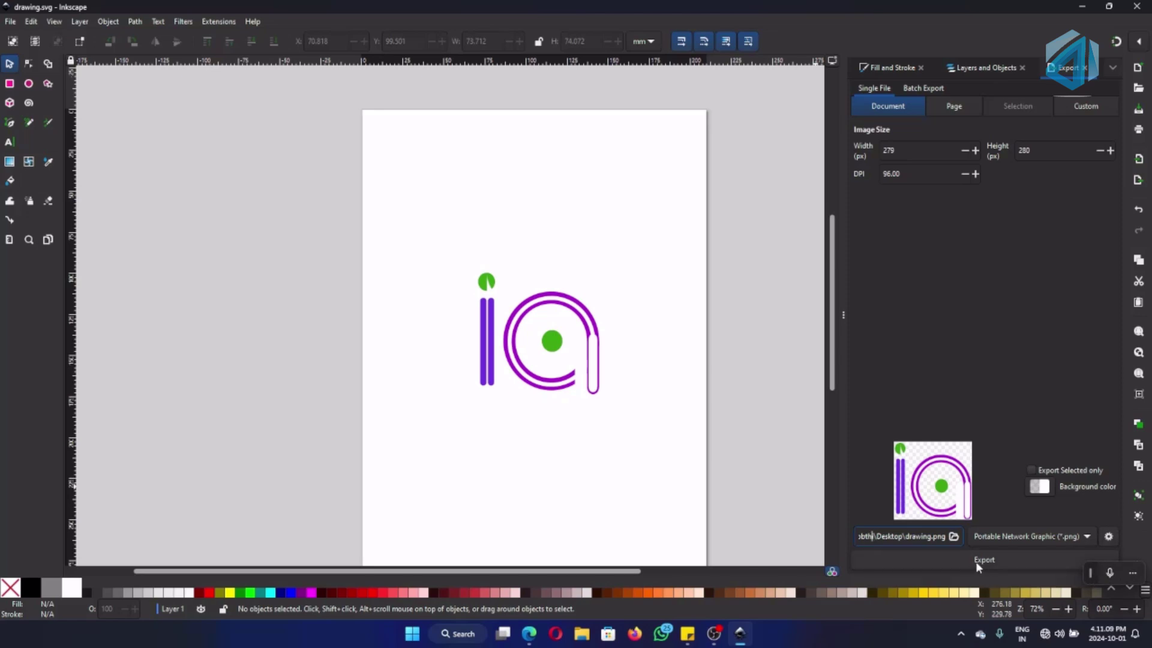
# Read through the full output path of the PNG export
pyautogui.press('Left')
pyautogui.press('Left')
pyautogui.press('Left')
pyautogui.press('Left')
pyautogui.press('Left')
pyautogui.press('Left')
pyautogui.press('Left')
pyautogui.press('Left')
pyautogui.press('Left')
pyautogui.press('Left')
pyautogui.press('Left')
pyautogui.press('Left')
pyautogui.press('Right')
pyautogui.press('Right')
pyautogui.press('Right')
pyautogui.press('Right')
pyautogui.press('Right')
pyautogui.press('Right')
pyautogui.press('Right')
pyautogui.press('Right')
pyautogui.press('Right')
pyautogui.press('Right')
pyautogui.press('Right')
pyautogui.press('Right')
pyautogui.press('Right')
pyautogui.press('Right')
pyautogui.press('Right')
pyautogui.press('Right')
pyautogui.press('Right')
pyautogui.press('Right')
pyautogui.press('Right')
pyautogui.press('Right')
# Keep Portable Network Graphic (*.png) as the format and export the document to the Desktop as drawing.png
pyautogui.click(1061, 537)
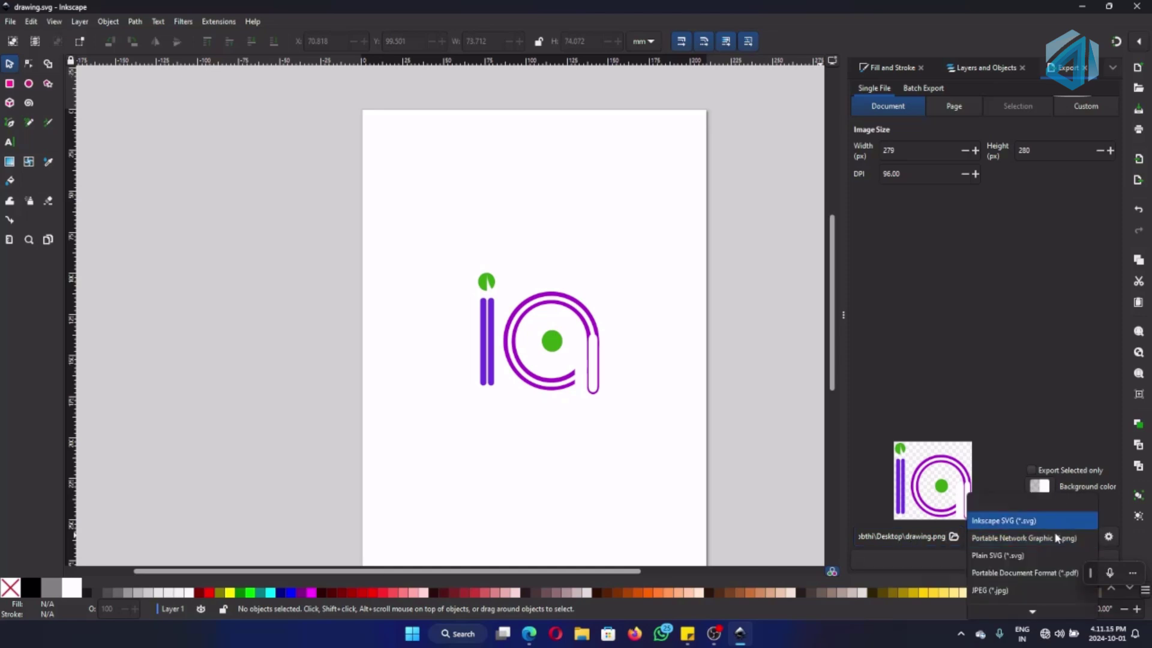
pyautogui.click(1016, 385)
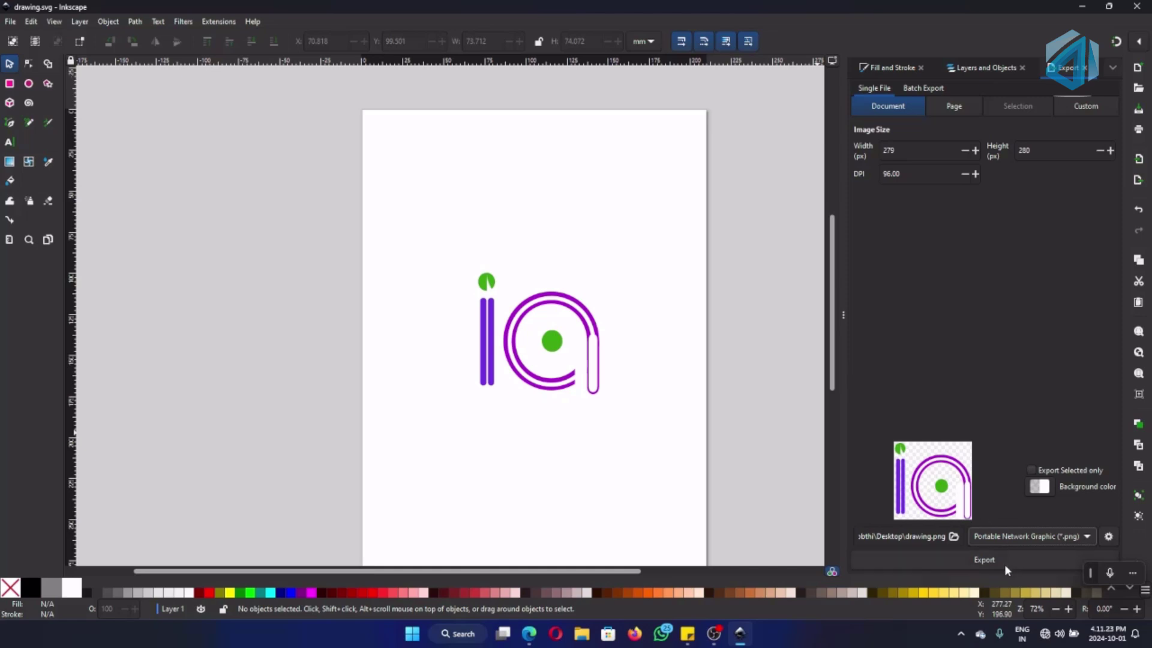
pyautogui.click(974, 560)
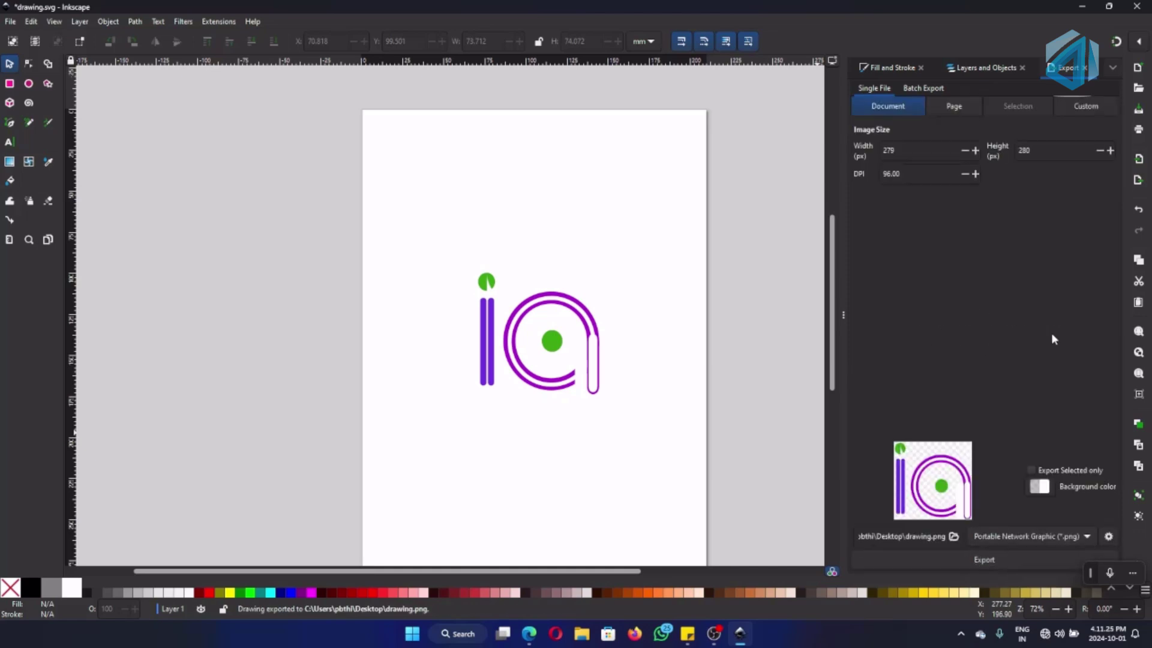
# Switch to the desktop and move the SVG and PNG drawing files side by side into an empty area
pyautogui.click(1082, 6)
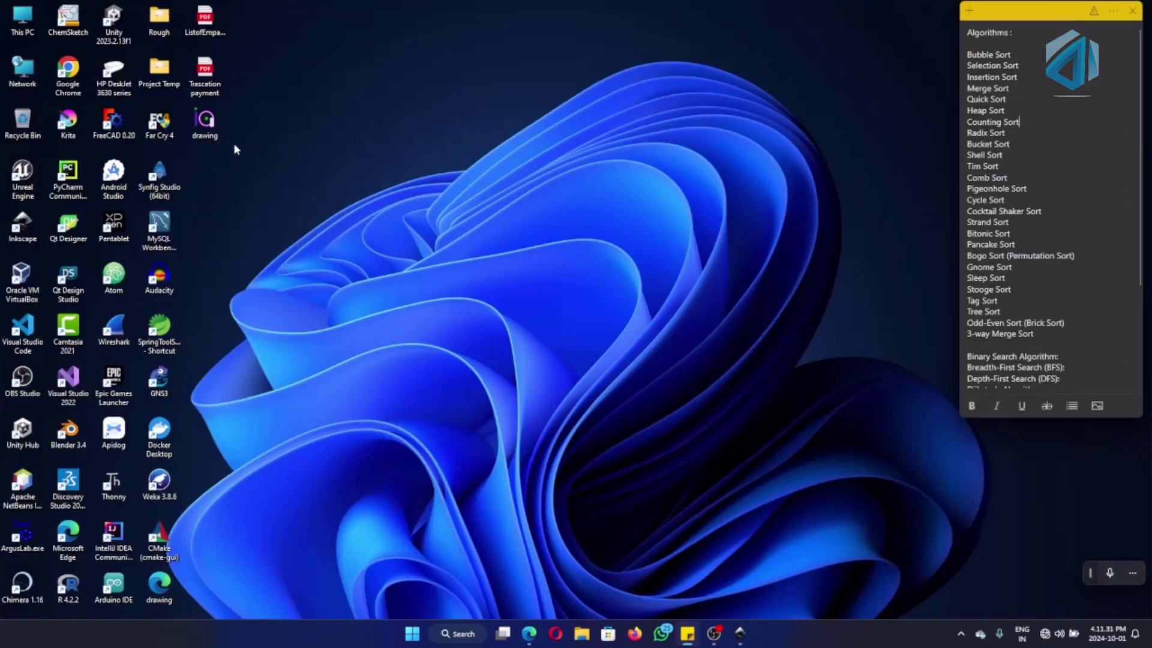
pyautogui.click(475, 201)
pyautogui.moveTo(178, 575)
pyautogui.mouseDown()
pyautogui.moveTo(258, 573)
pyautogui.moveTo(386, 188)
pyautogui.moveTo(454, 128)
pyautogui.mouseUp()
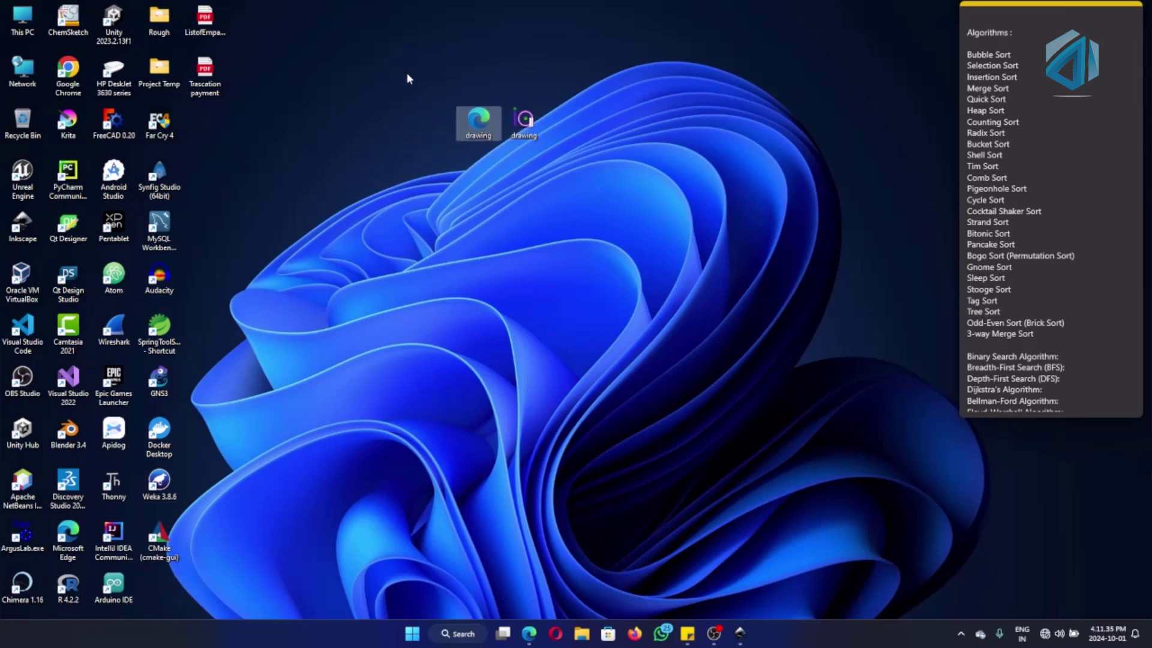
# Open drawing.svg from the desktop in the browser and compare it with ia_logo.svg
pyautogui.doubleClick(487, 124)
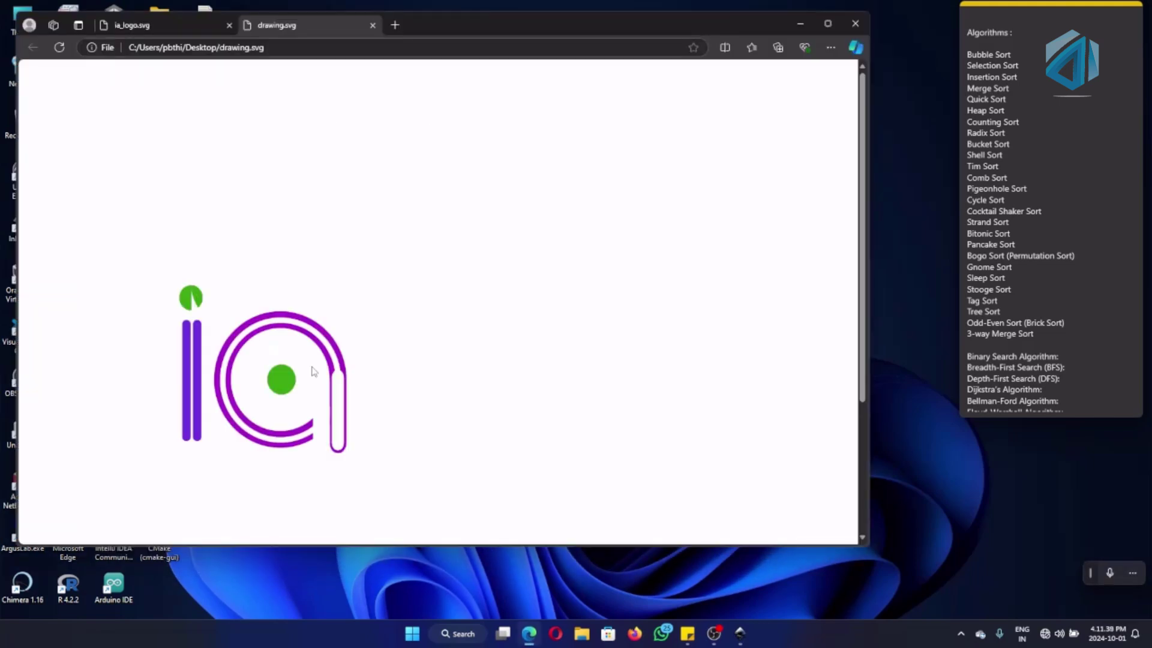
pyautogui.scroll(-1, 300, 336)
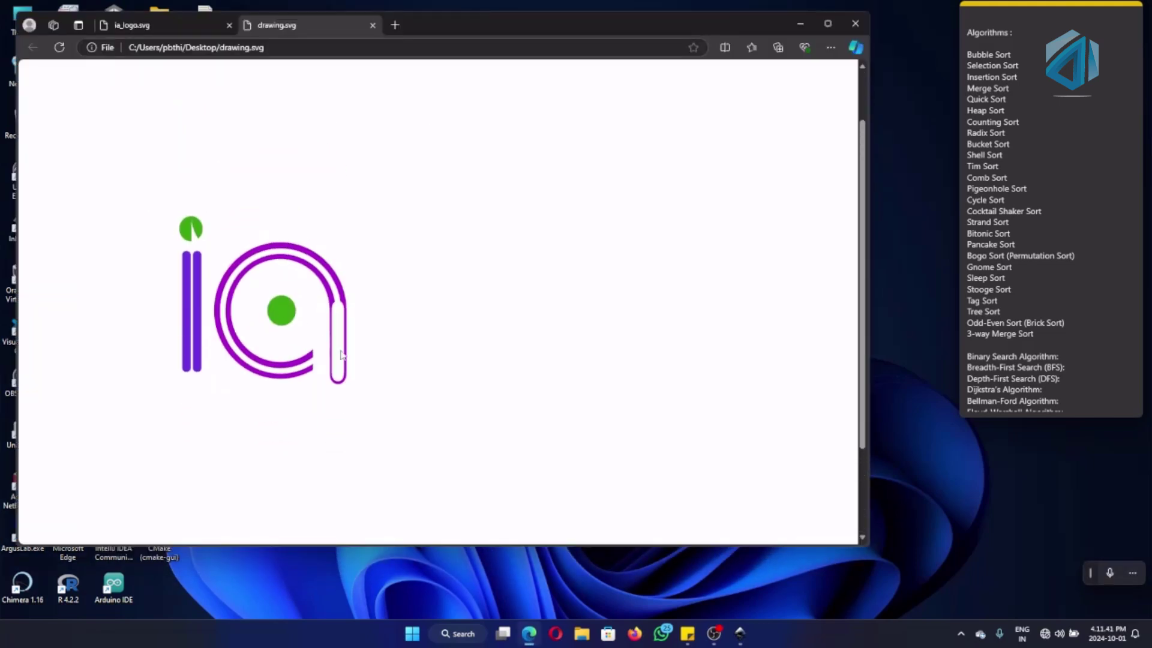
pyautogui.click(174, 30)
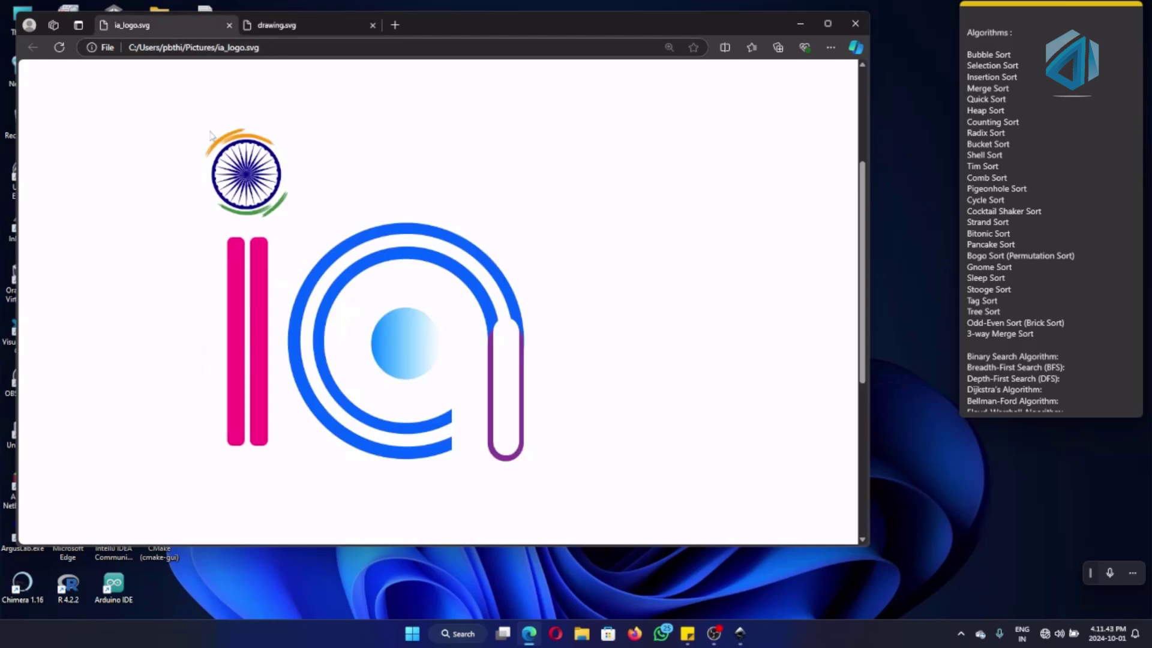
pyautogui.click(312, 29)
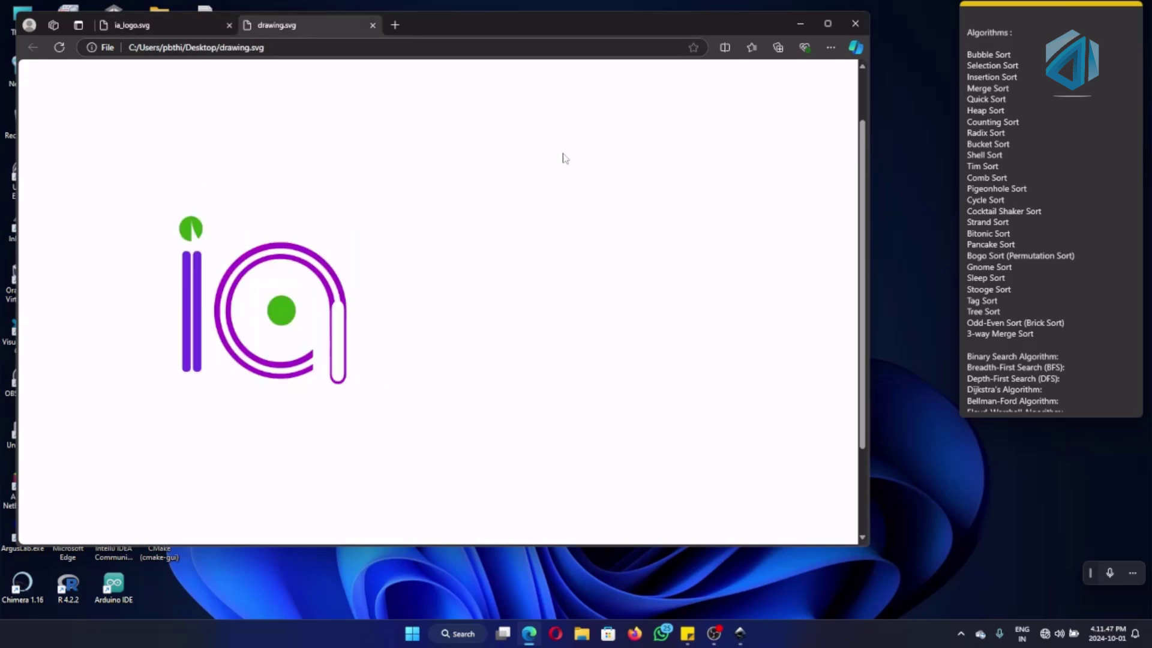
# Clear the browser window away, open drawing.png from the desktop to check the exported logo, and close the image
pyautogui.click(801, 24)
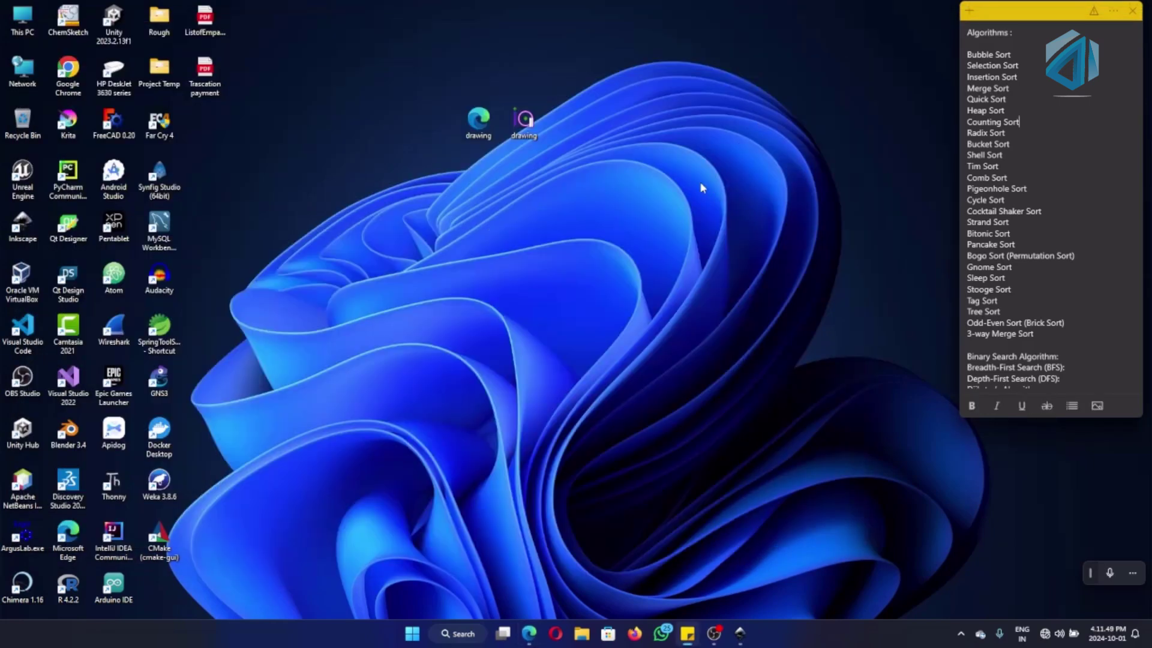
pyautogui.doubleClick(532, 136)
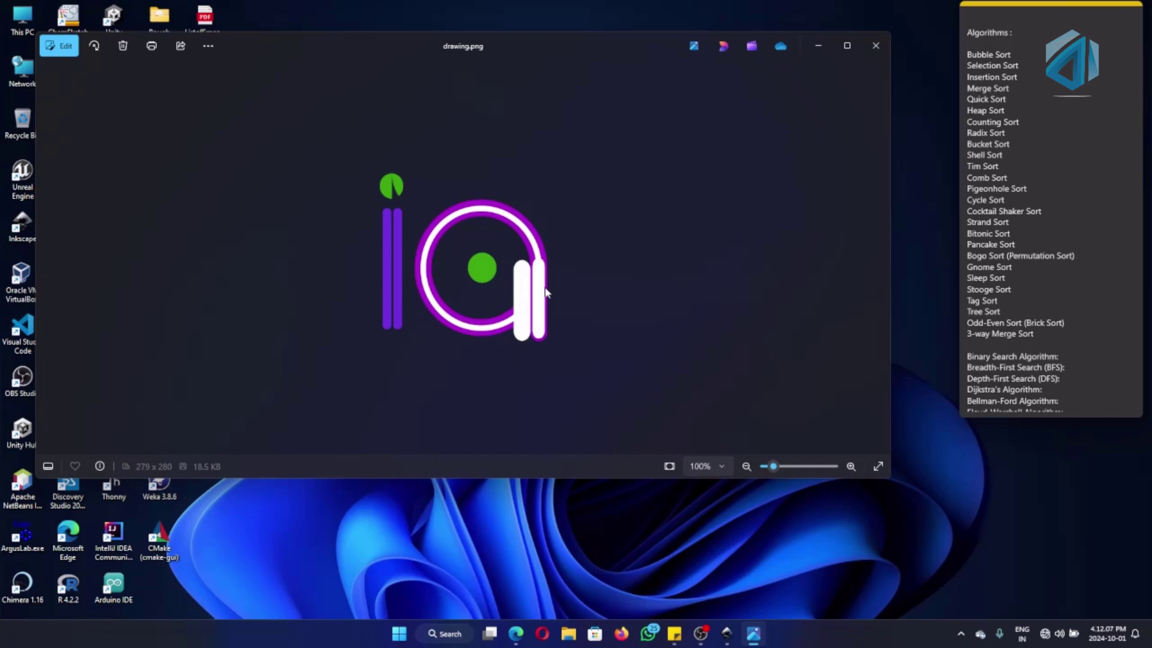
pyautogui.click(875, 48)
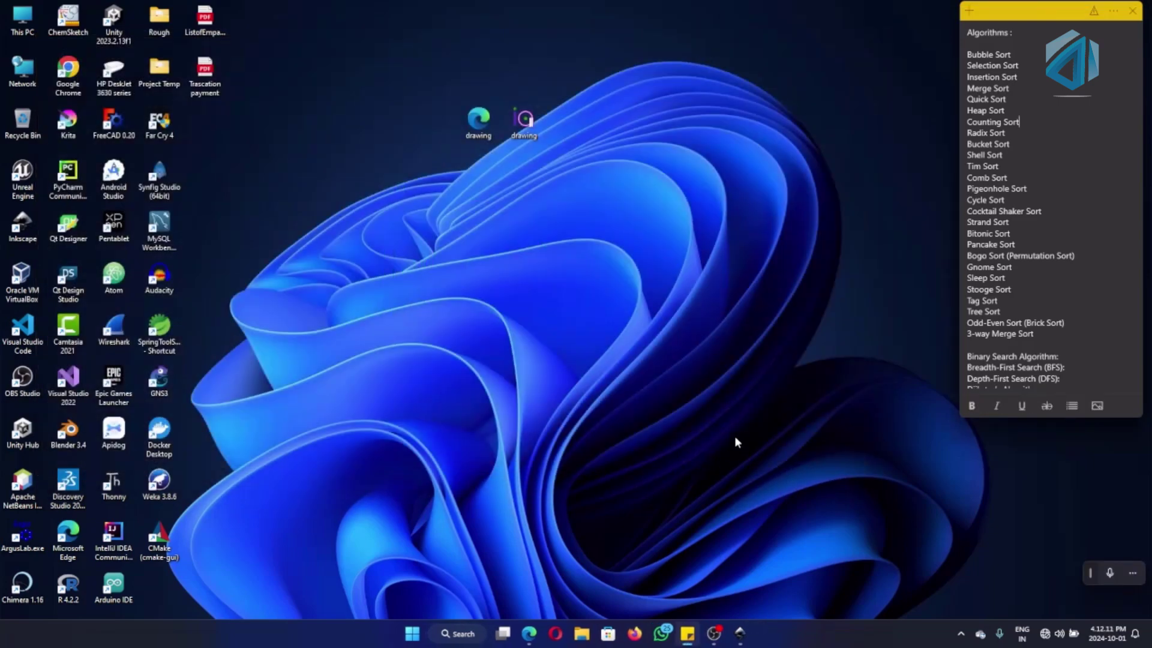
# Switch back to Inkscape and look over the finished logo on the page
pyautogui.click(742, 635)
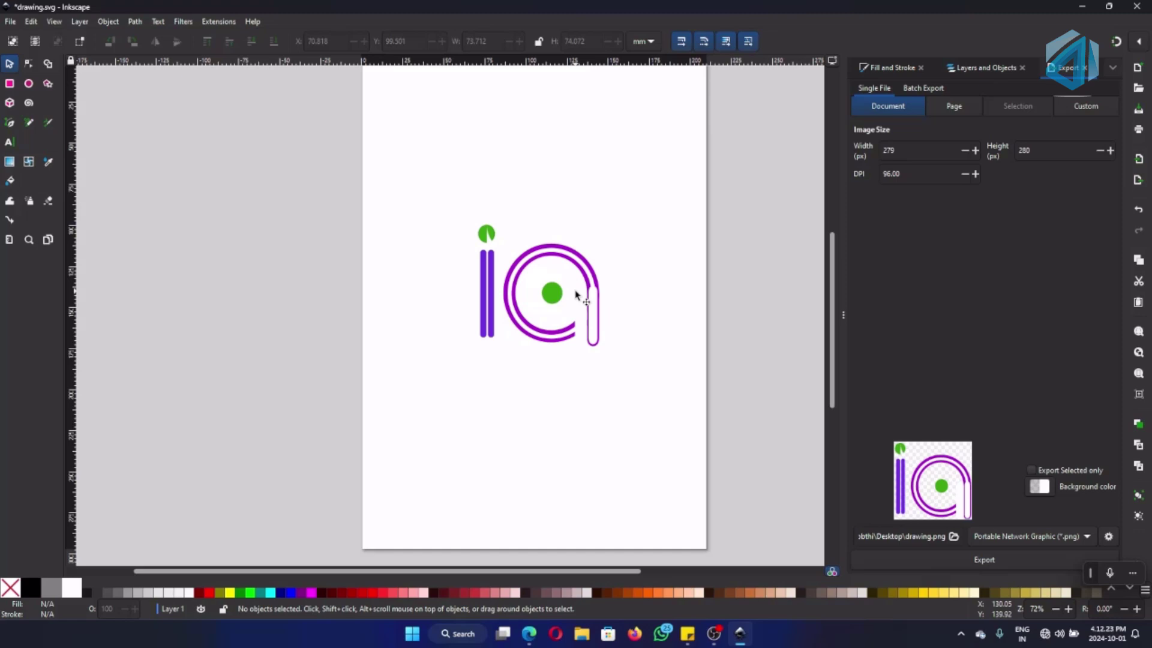
pyautogui.scroll(2, 574, 300)
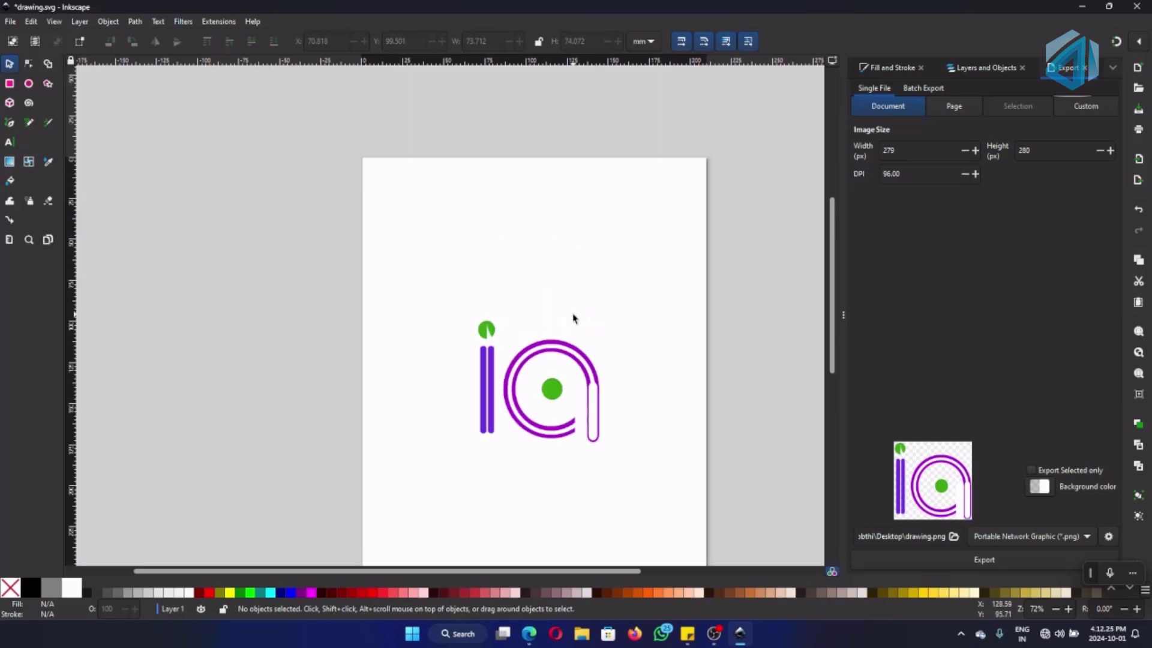
pyautogui.scroll(-2, 574, 316)
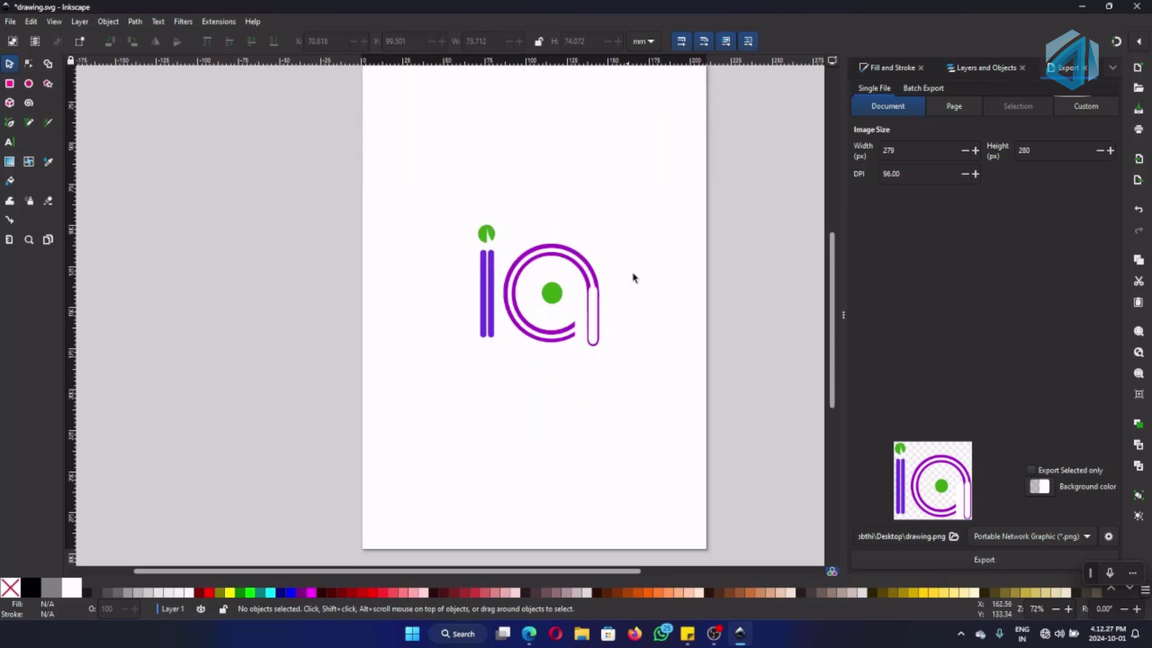